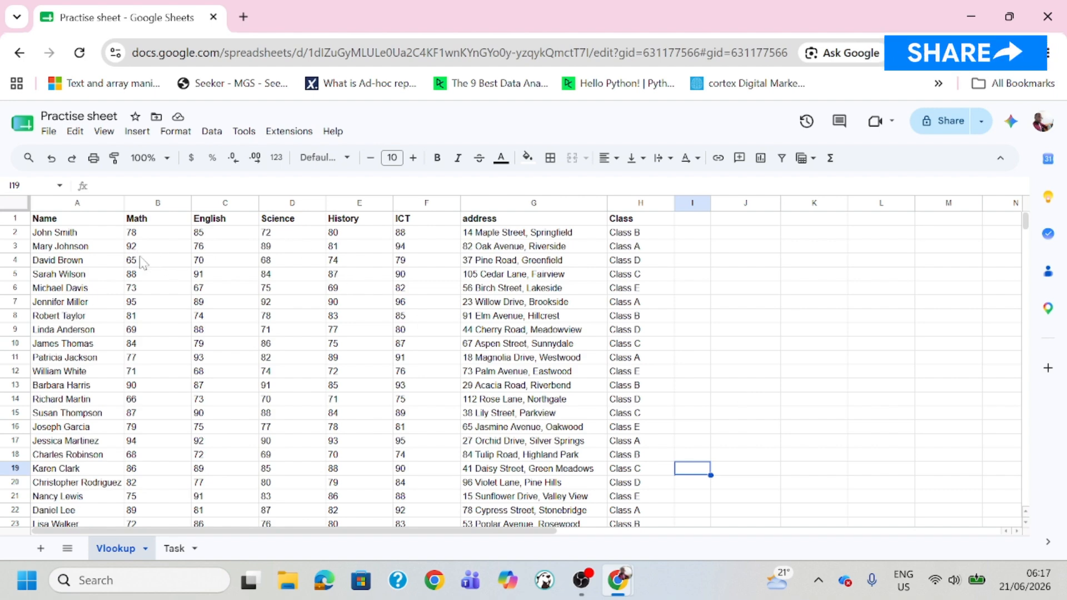
# Step: Examine the first student's record in row 2 of the Vlookup sheet, covering the name, subject marks, address and class
pyautogui.click(92, 237)
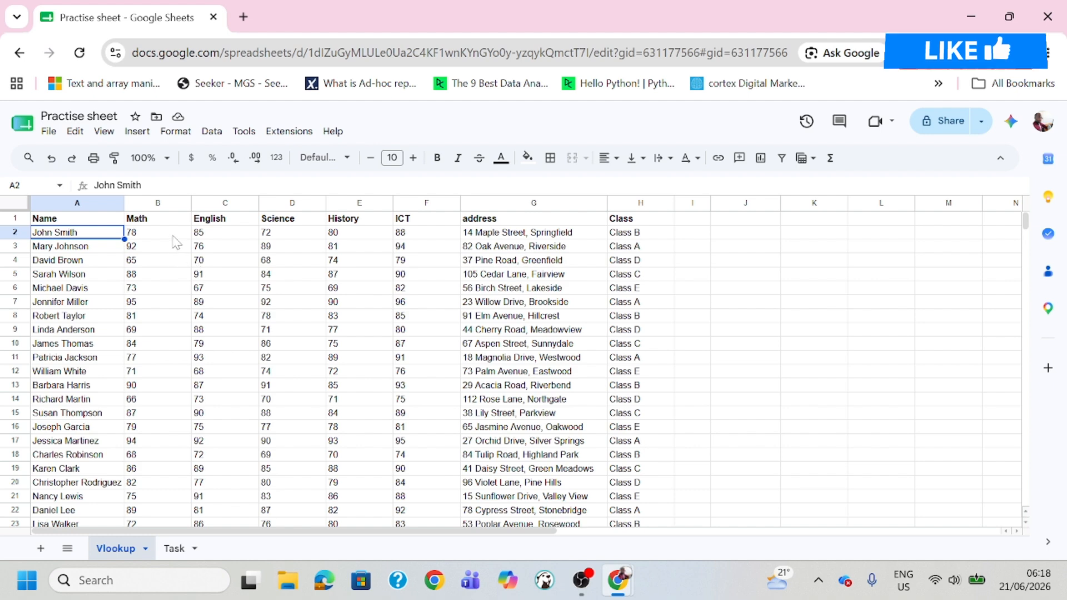
pyautogui.moveTo(173, 234); pyautogui.dragTo(428, 232)
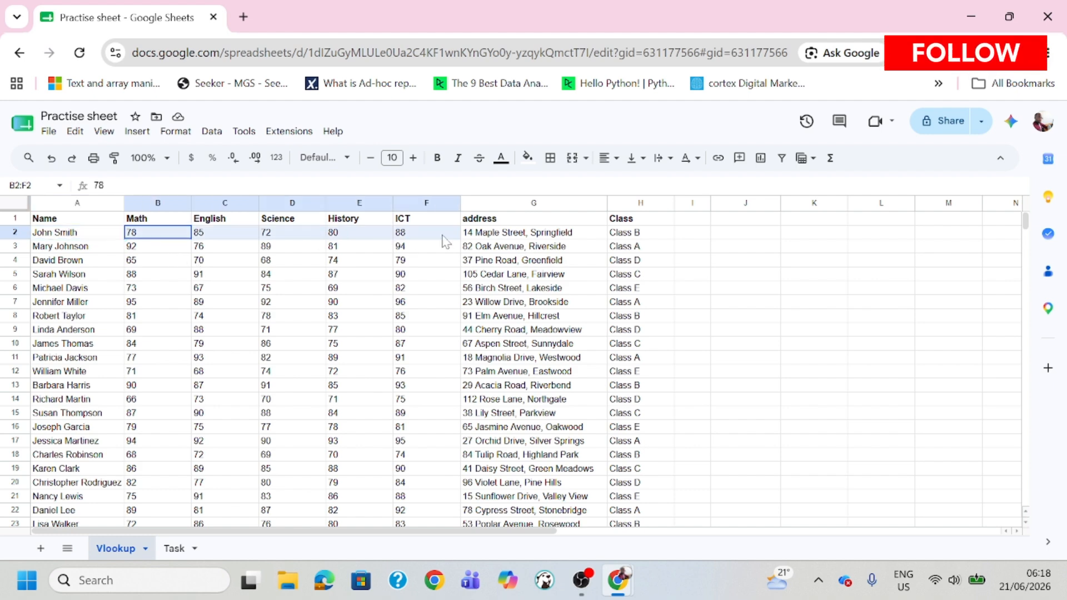
pyautogui.click(506, 236)
pyautogui.click(67, 236)
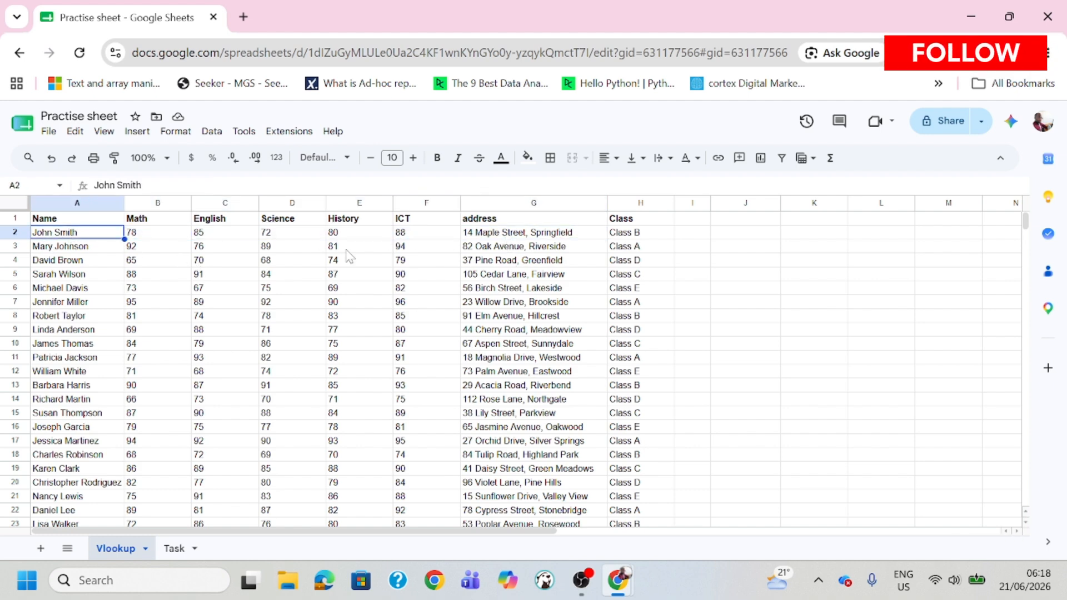
pyautogui.click(580, 235)
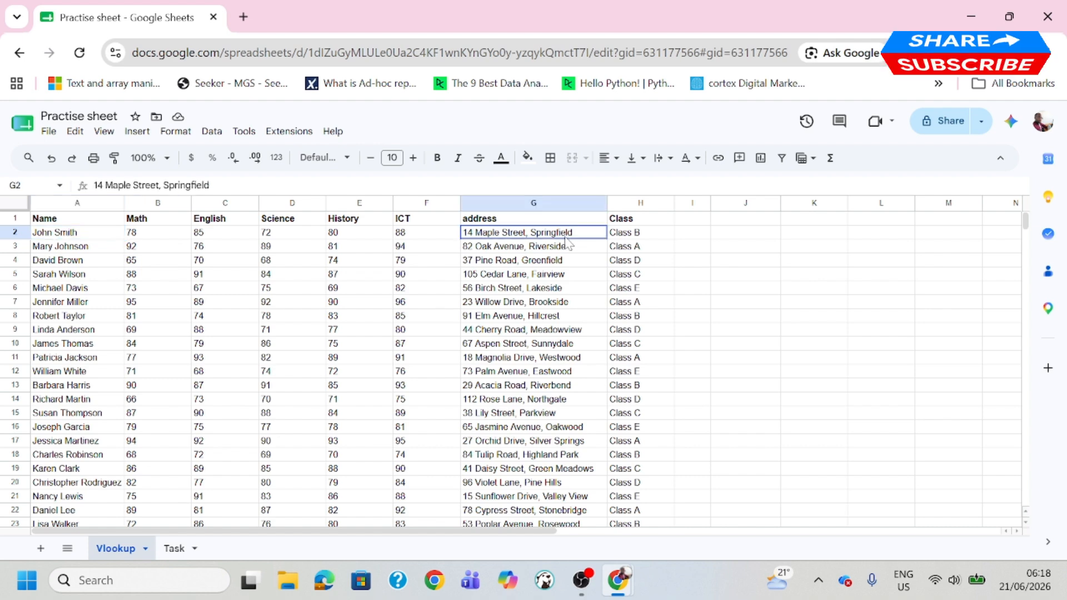
pyautogui.click(653, 238)
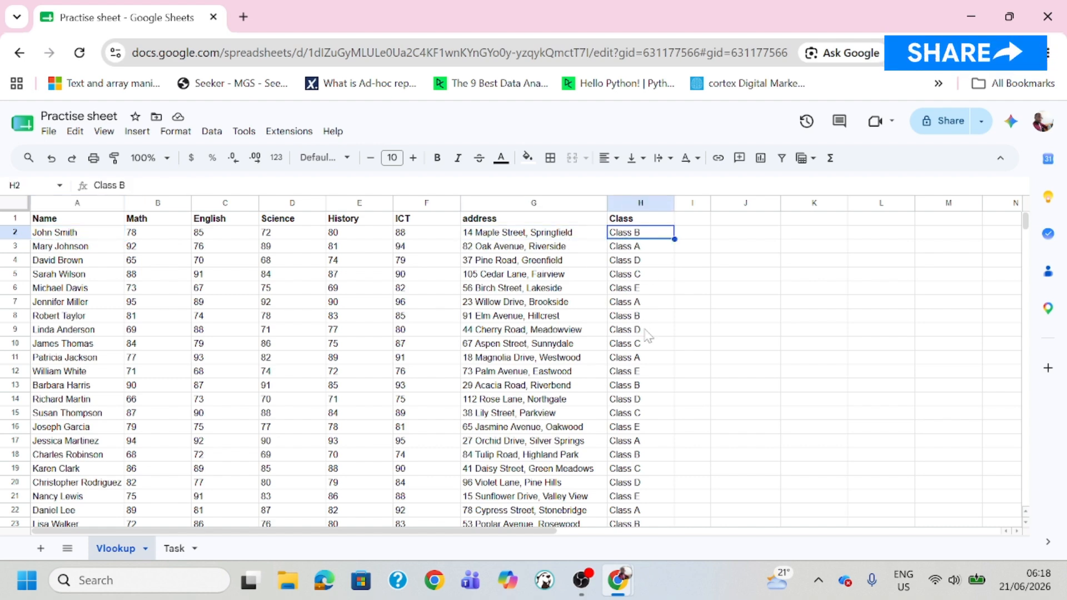
# Step: View the Task sheet's layout and look through the full student list on the Vlookup sheet
pyautogui.click(173, 548)
pyautogui.click(326, 423)
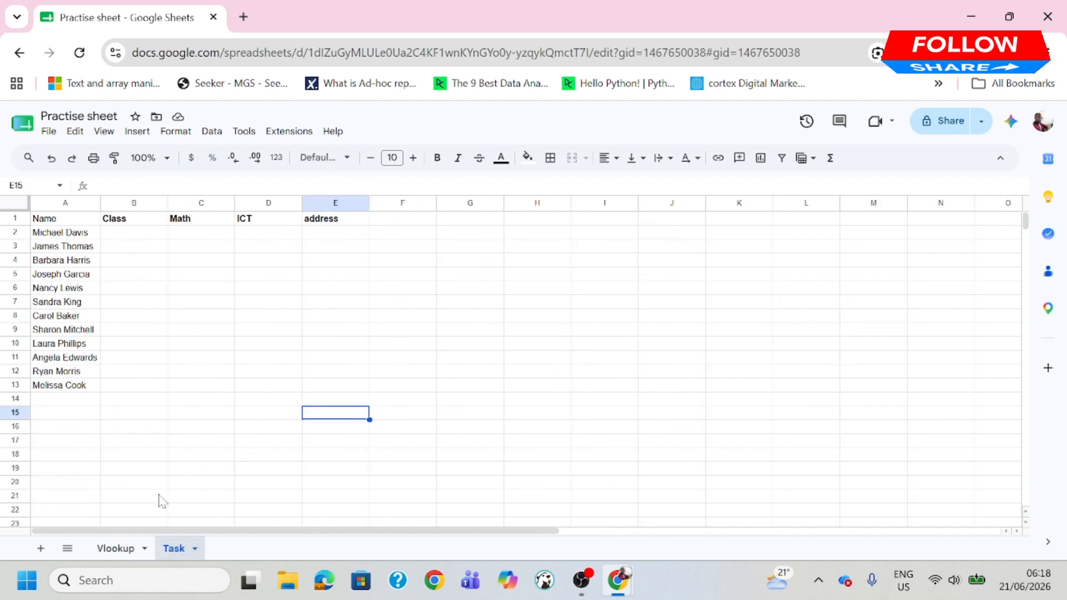
pyautogui.click(115, 548)
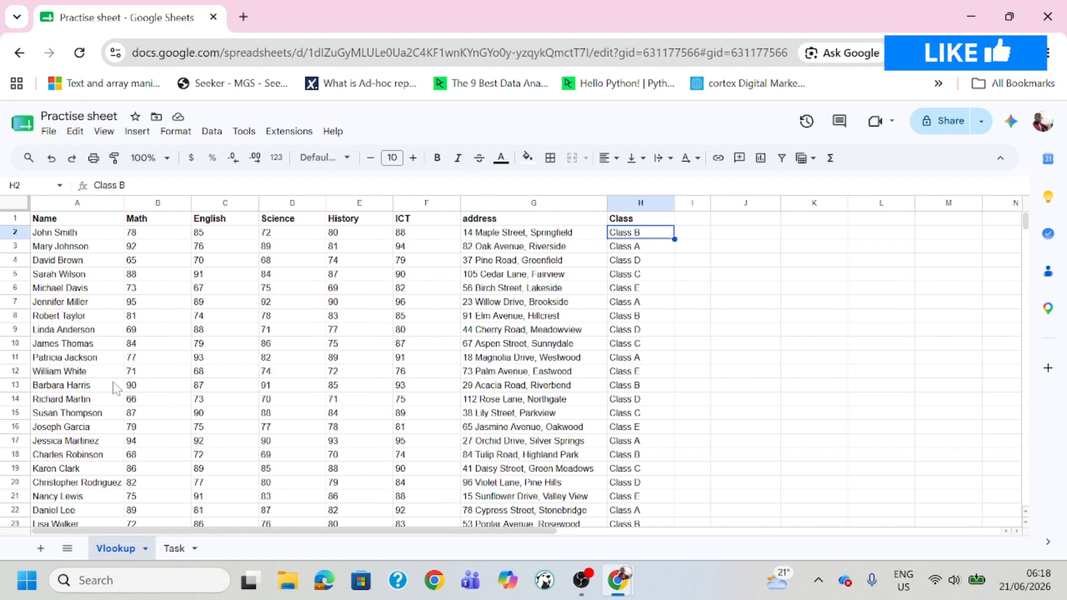
pyautogui.scroll(-15, 116, 389)
pyautogui.scroll(16, 117, 389)
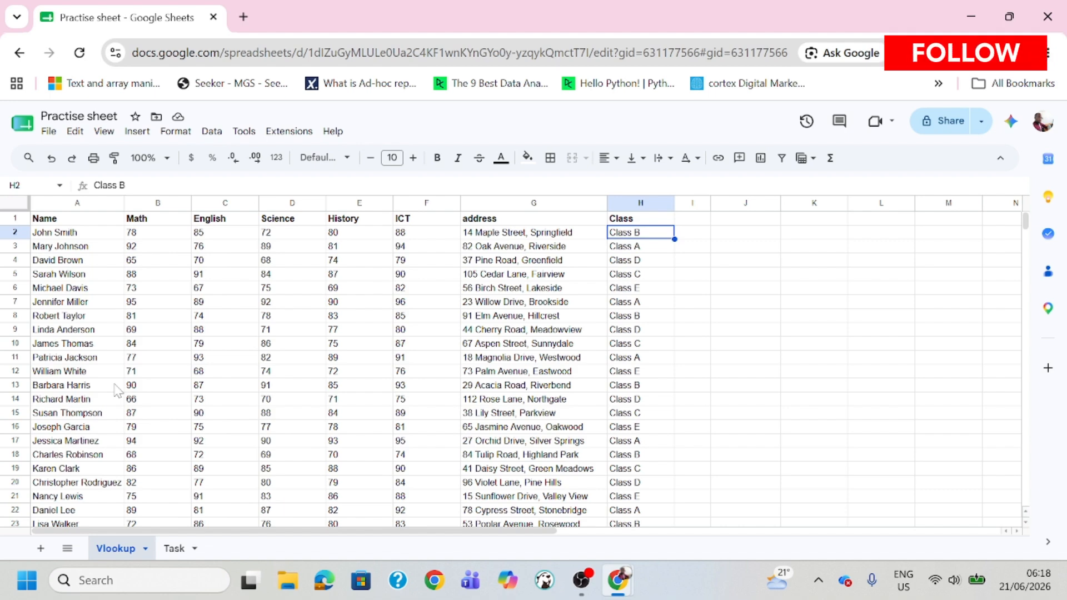
pyautogui.click(228, 317)
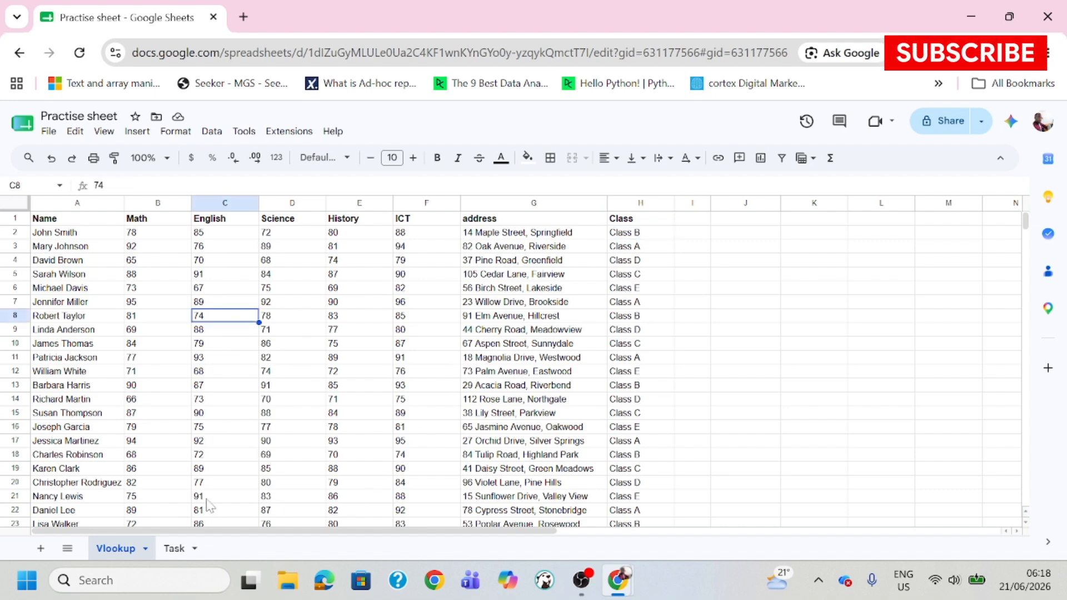
# Step: Review the student names in A2:A13 of the Task sheet and the empty cells B2:E2 beside the first name
pyautogui.click(174, 548)
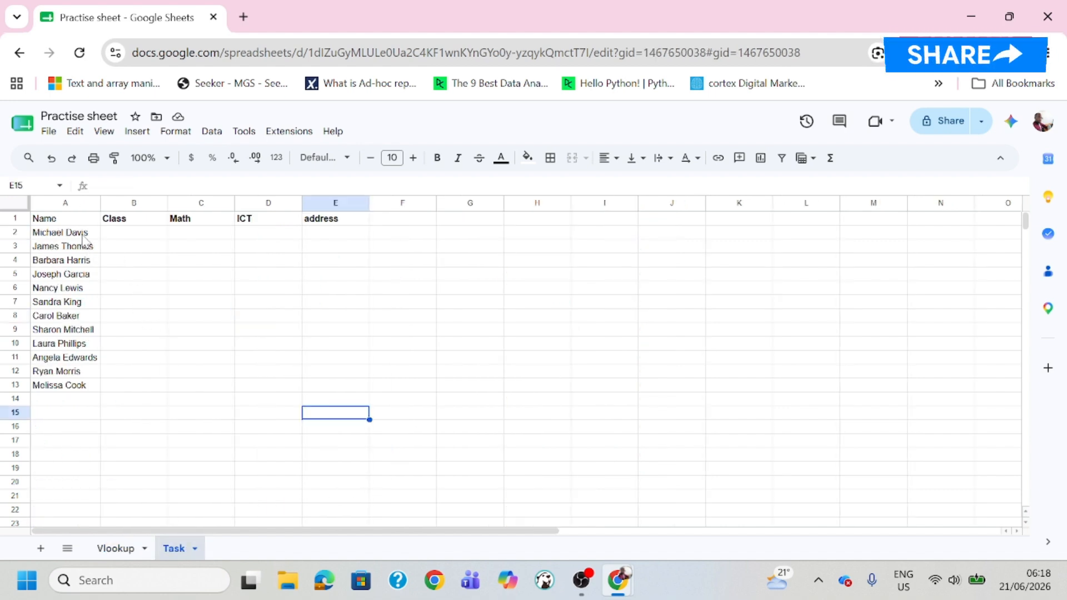
pyautogui.moveTo(81, 232); pyautogui.dragTo(83, 386)
pyautogui.click(80, 262)
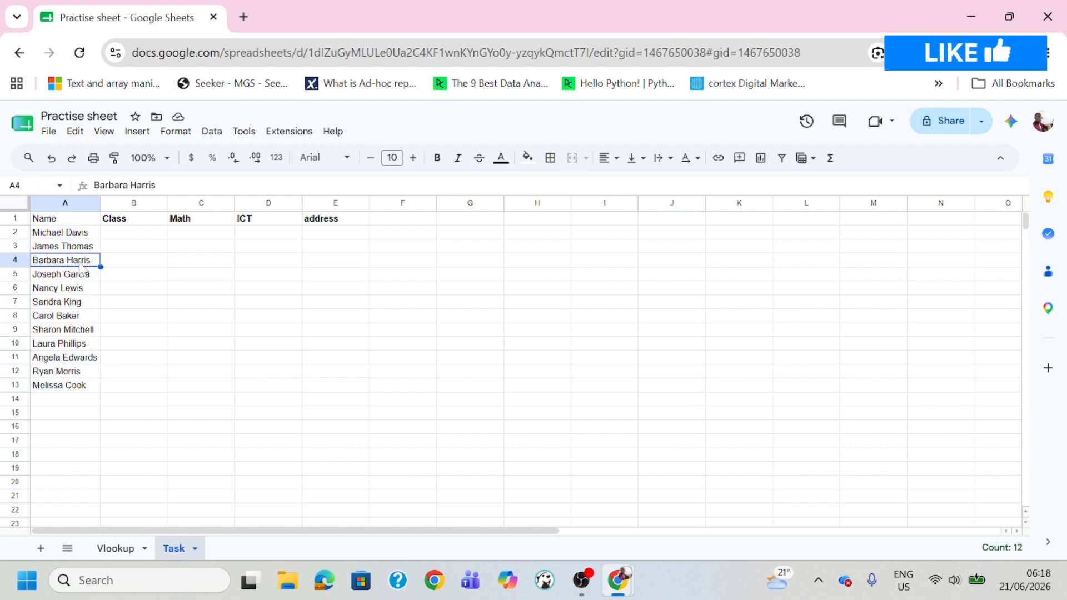
pyautogui.click(79, 289)
pyautogui.click(89, 332)
pyautogui.click(95, 359)
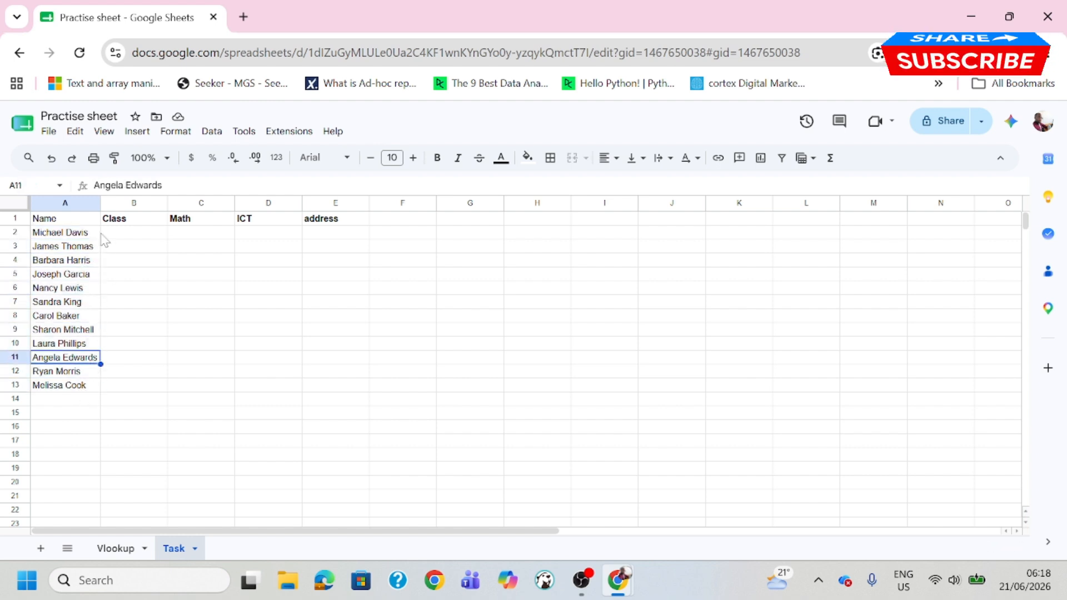
pyautogui.click(95, 235)
pyautogui.moveTo(145, 240); pyautogui.dragTo(333, 243)
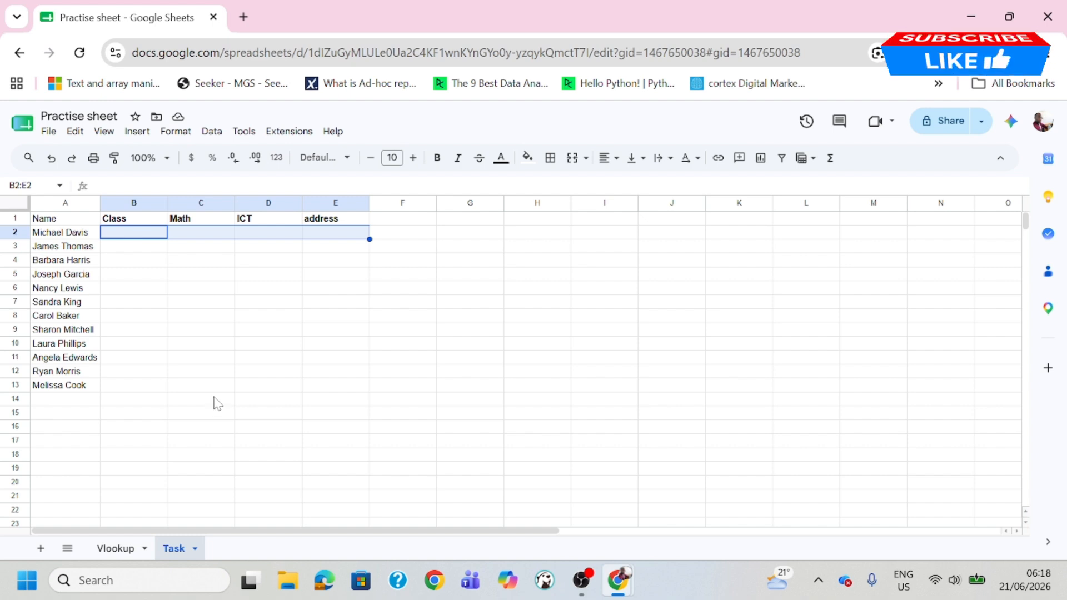
pyautogui.click(84, 236)
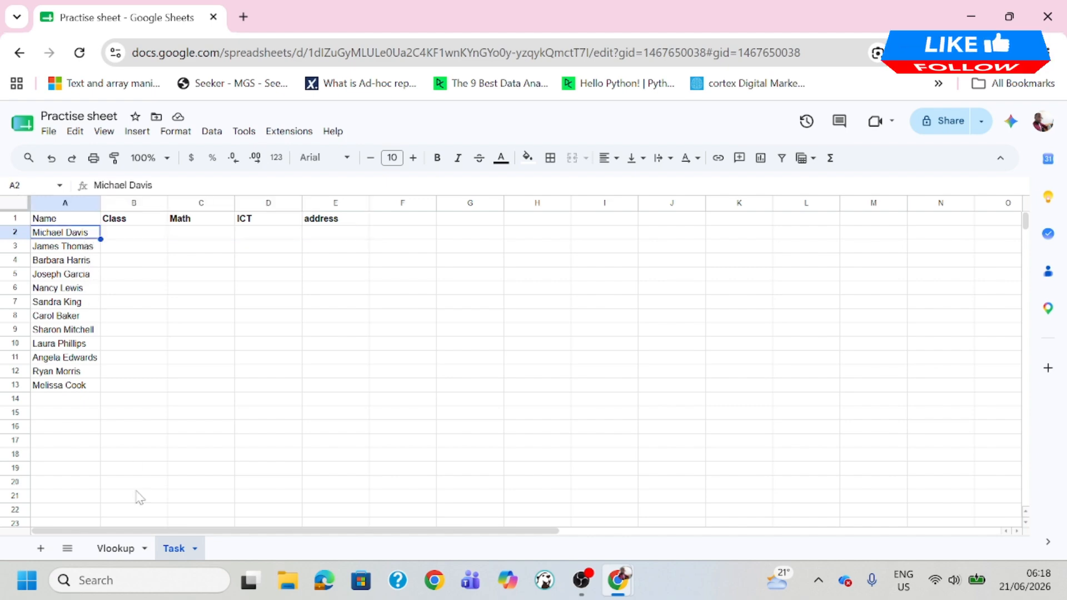
# Step: Look through the Vlookup sheet's records and examine the Class, Math, ICT and address headings on the Task sheet
pyautogui.click(115, 547)
pyautogui.scroll(-15, 107, 377)
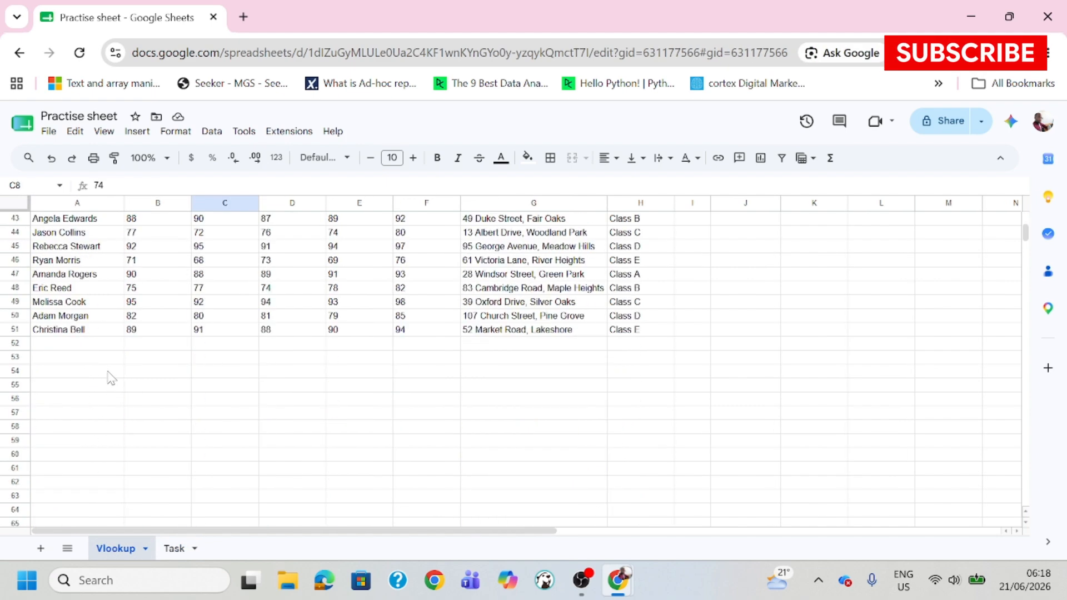
pyautogui.scroll(8, 109, 377)
pyautogui.scroll(10, 110, 378)
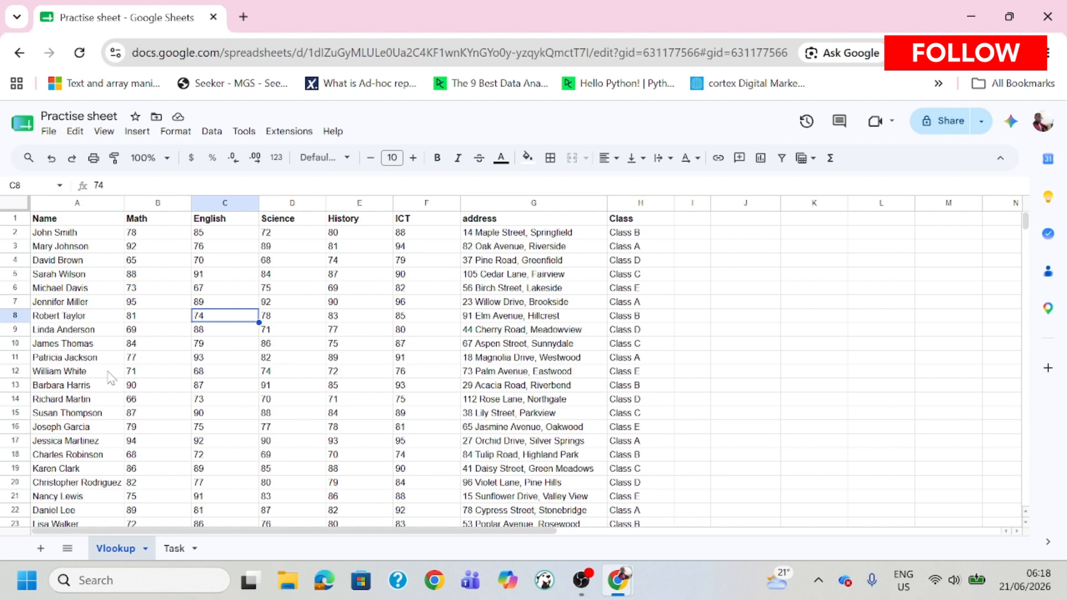
pyautogui.click(173, 549)
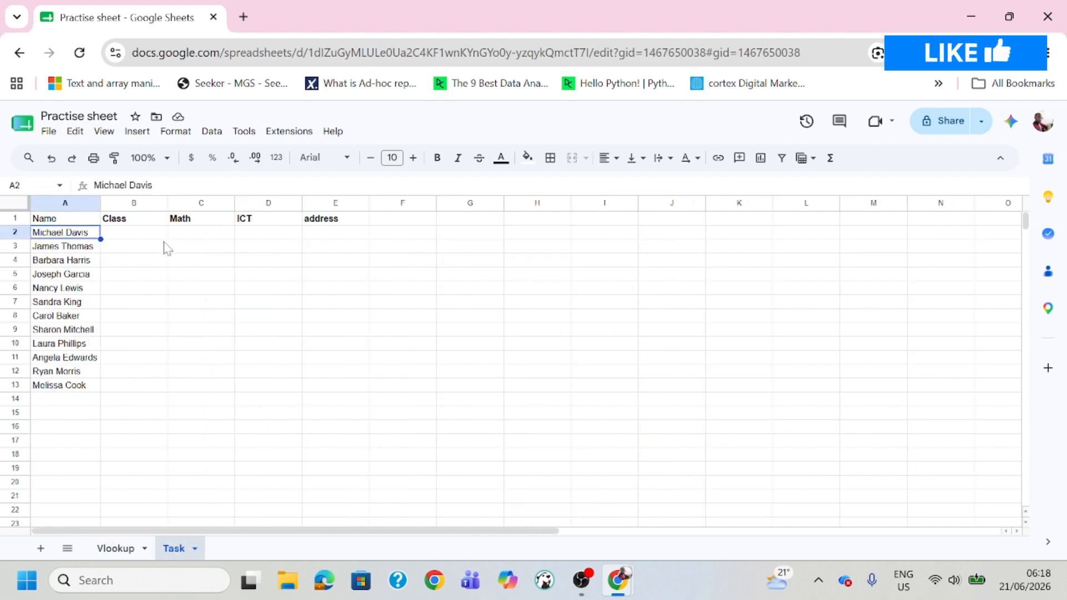
pyautogui.click(131, 220)
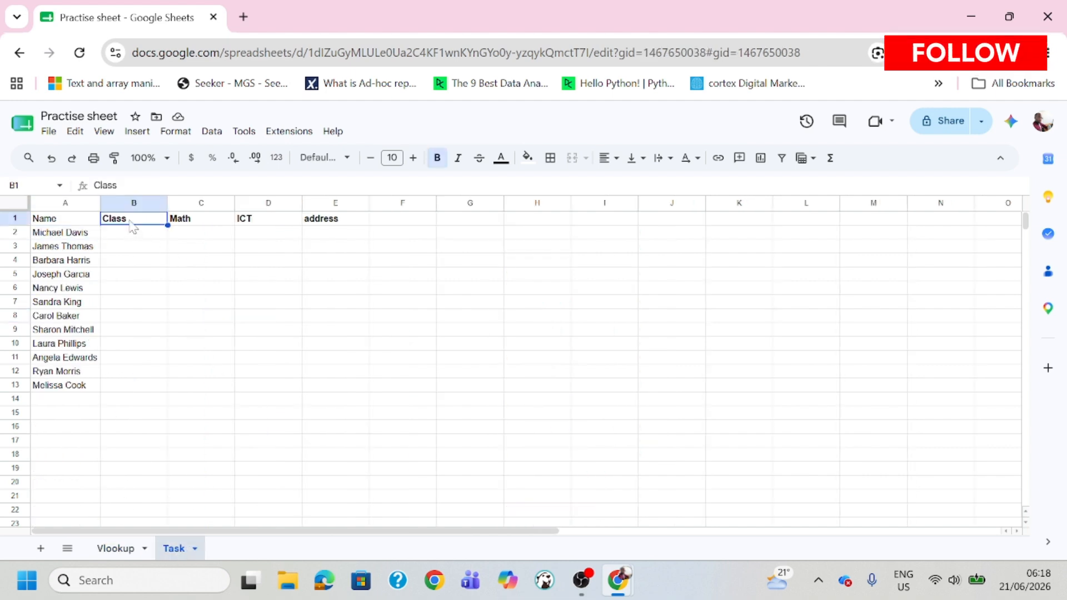
pyautogui.click(216, 222)
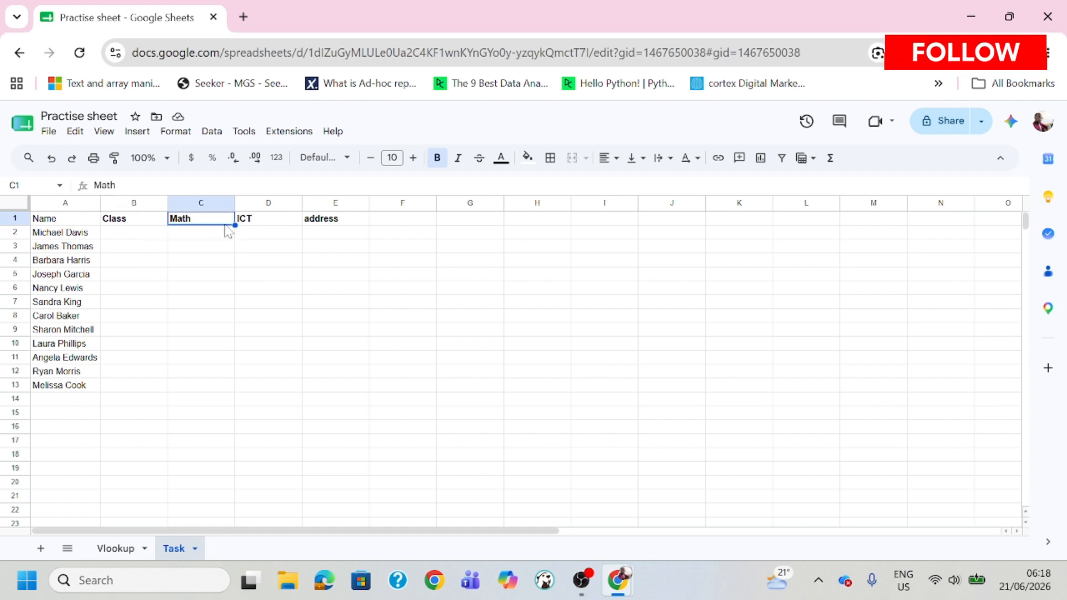
pyautogui.click(268, 222)
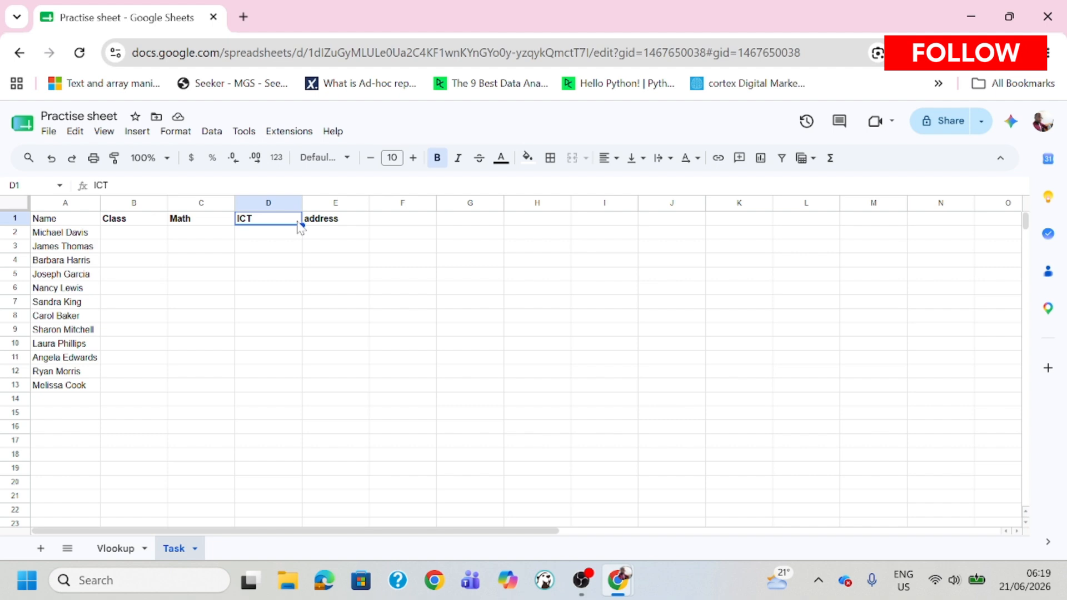
pyautogui.click(341, 222)
pyautogui.click(142, 233)
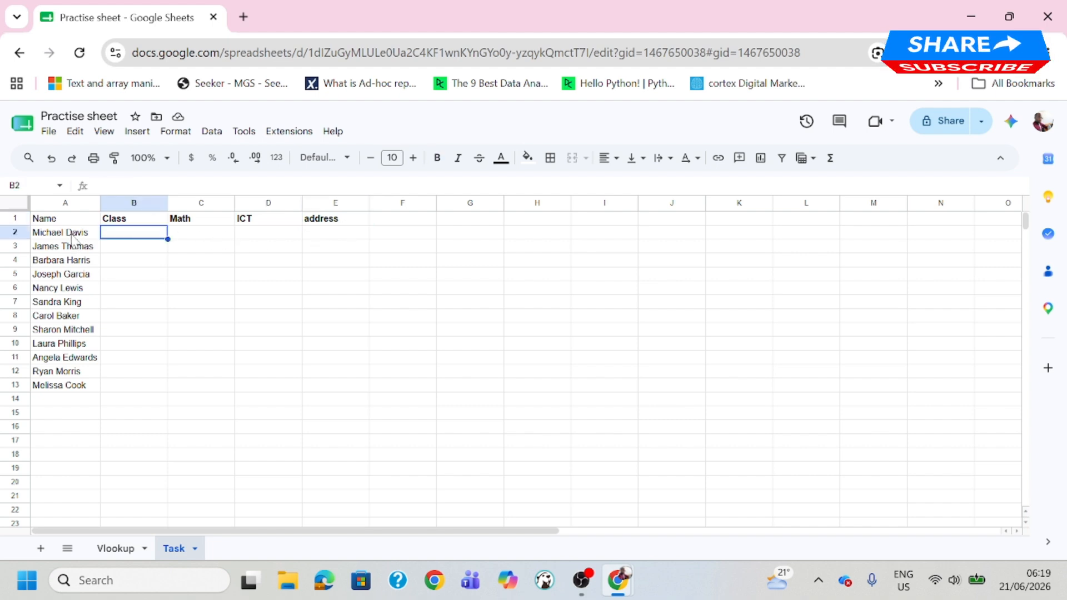
pyautogui.click(71, 234)
# Step: Find the Task sheet's first student in the Vlookup sheet's name list and check the class in that row
pyautogui.click(116, 549)
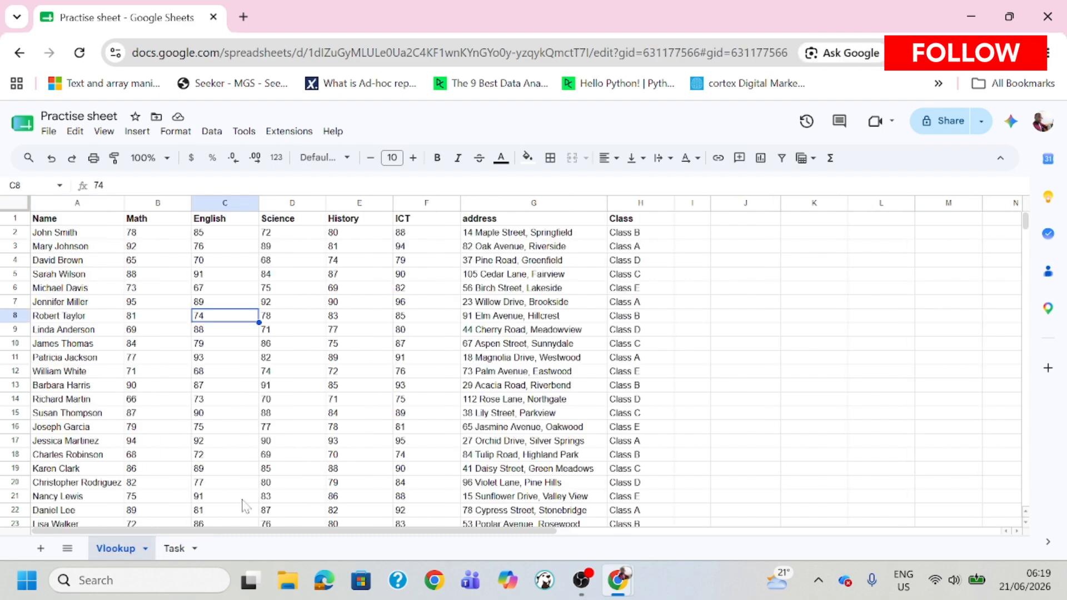
pyautogui.scroll(-10, 75, 309)
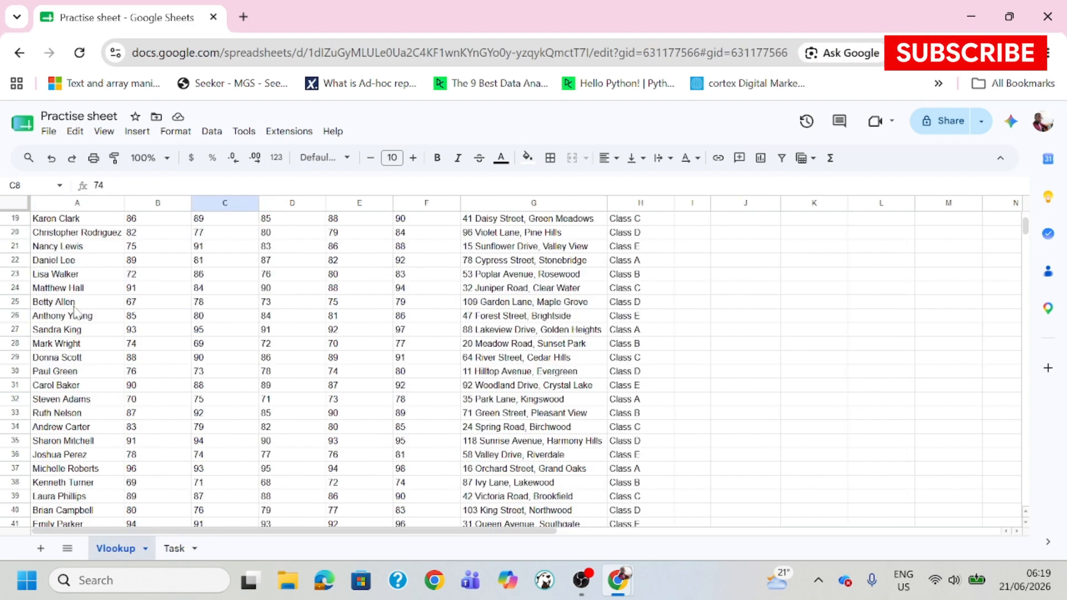
pyautogui.scroll(4, 76, 317)
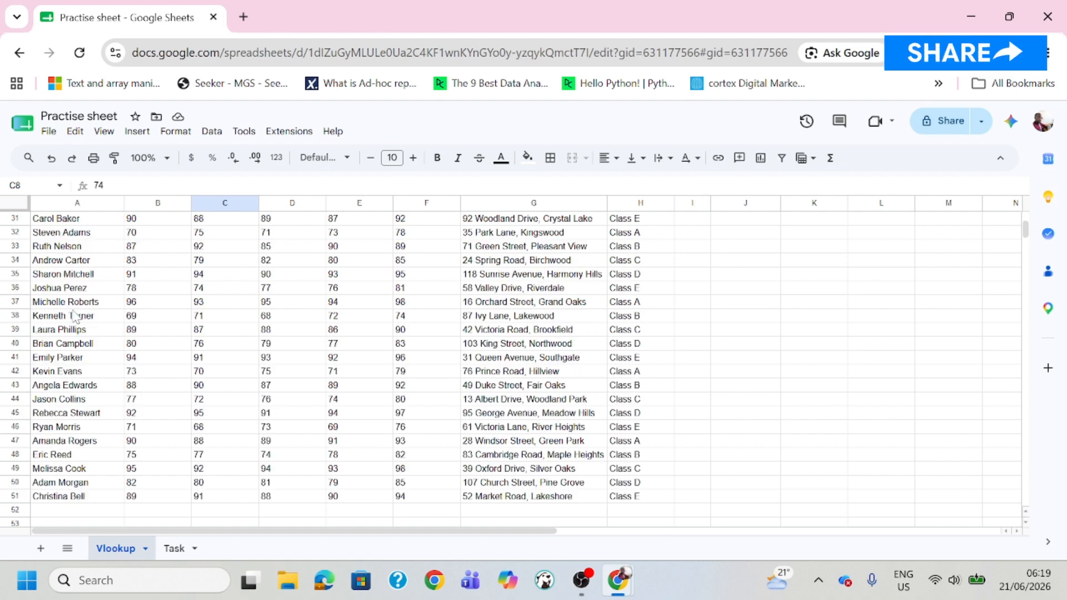
pyautogui.scroll(-2, 80, 345)
pyautogui.scroll(4, 83, 354)
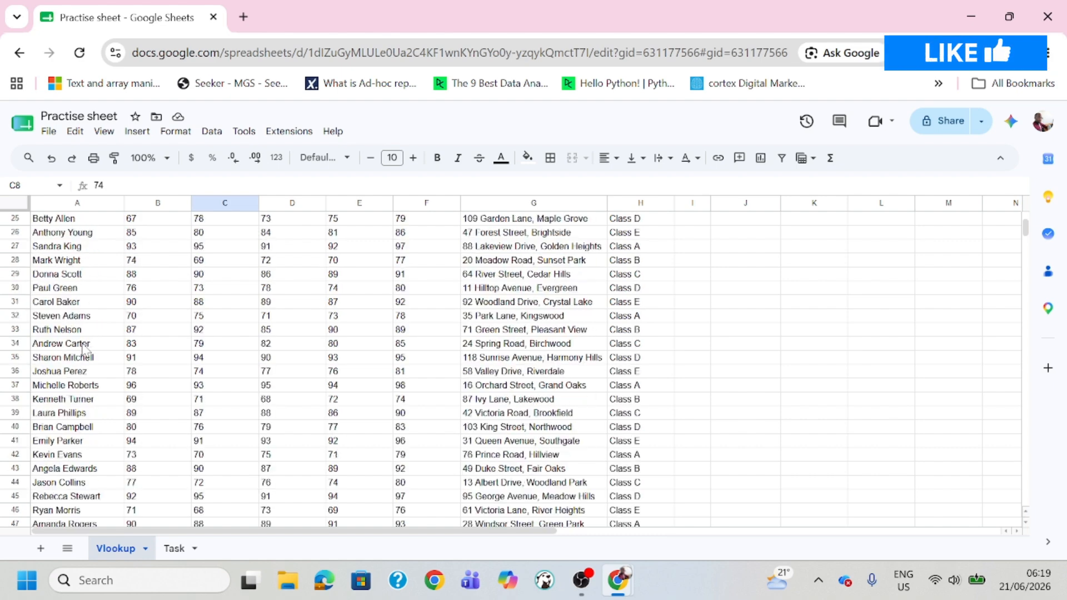
pyautogui.scroll(2, 80, 393)
pyautogui.scroll(6, 80, 390)
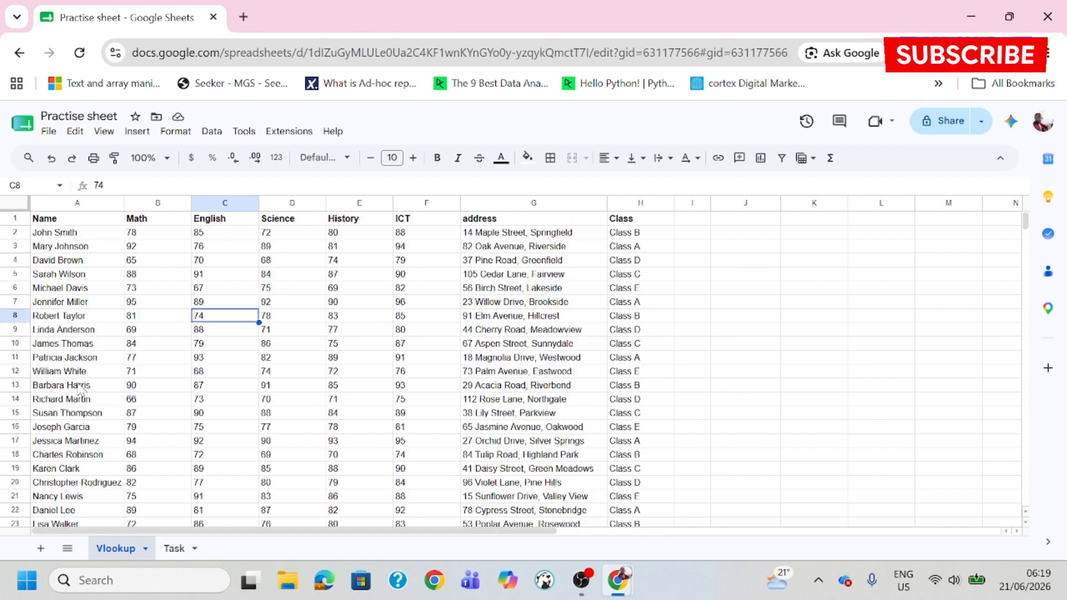
pyautogui.click(89, 289)
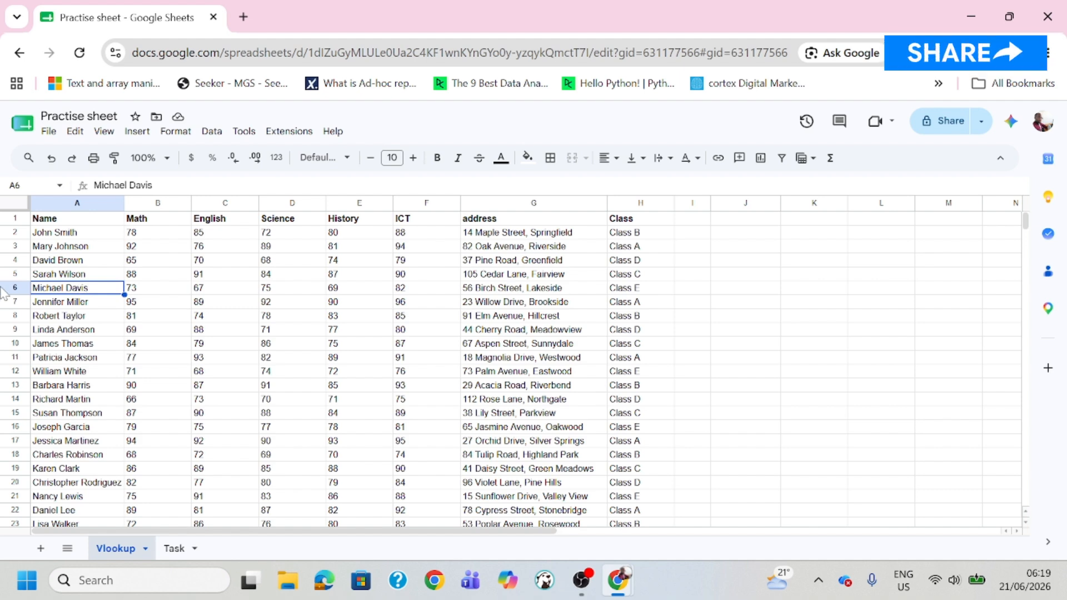
pyautogui.hotkey('shift', 'space')
pyautogui.click(624, 289)
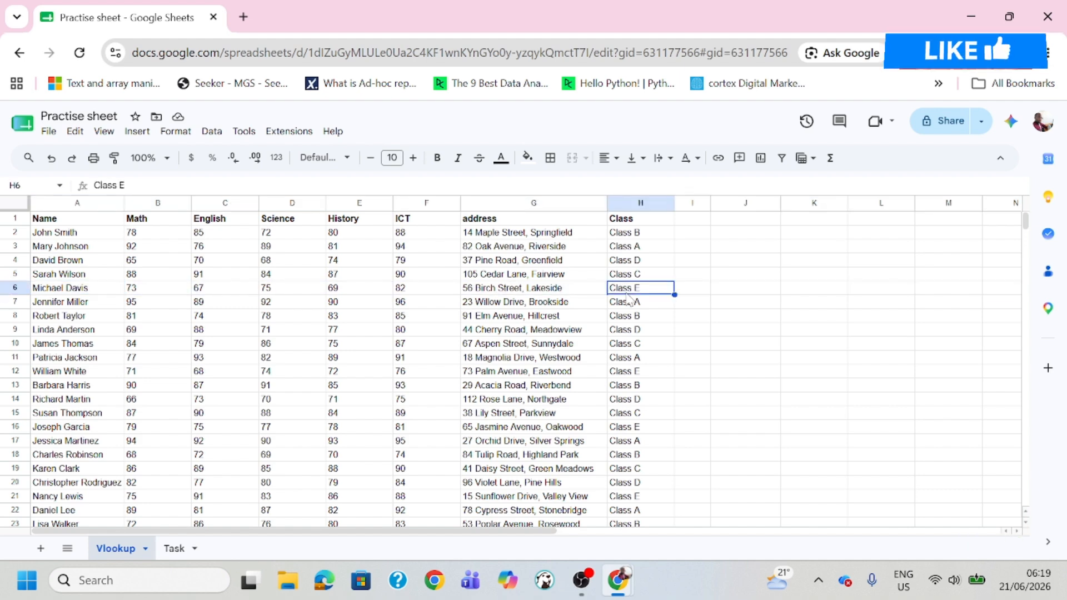
# Step: Compare the Task sheet's empty row 2 cells with the same student's Math and ICT marks in row 6 of the Vlookup sheet
pyautogui.click(172, 549)
pyautogui.click(133, 232)
pyautogui.click(217, 238)
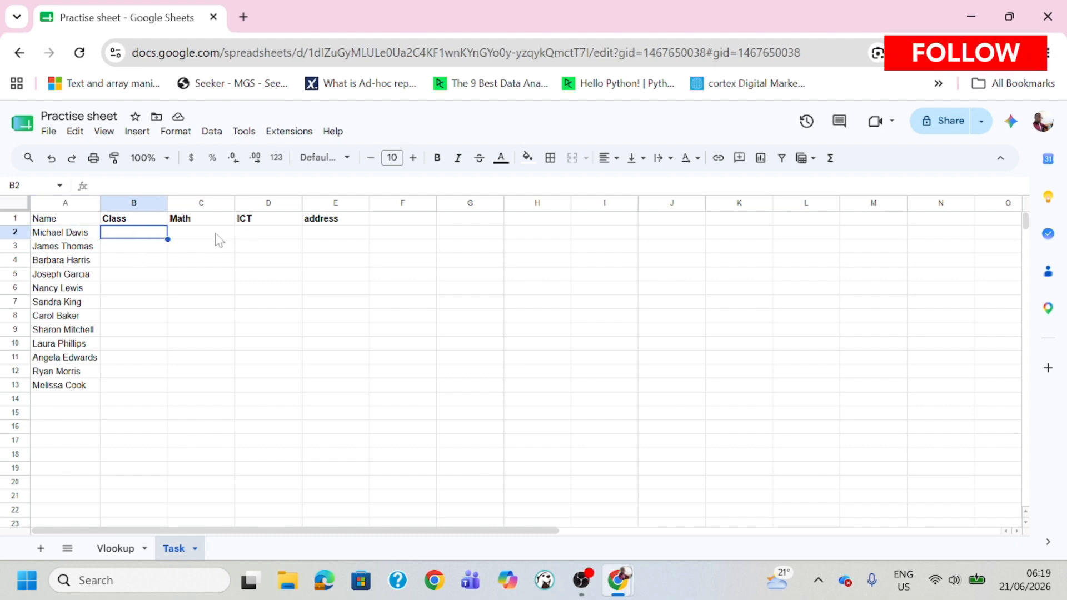
pyautogui.click(114, 549)
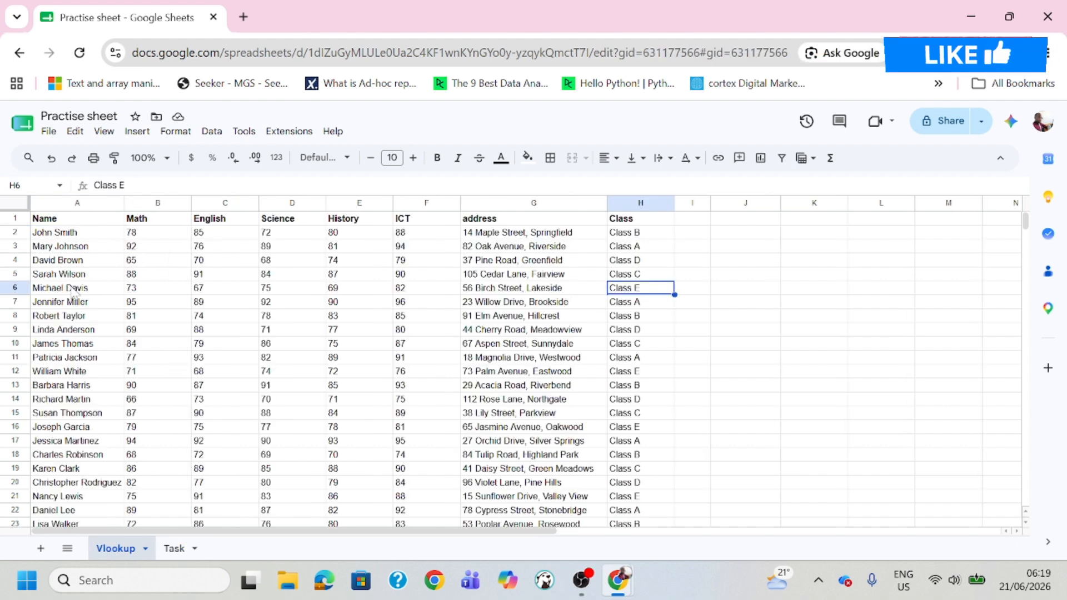
pyautogui.click(16, 288)
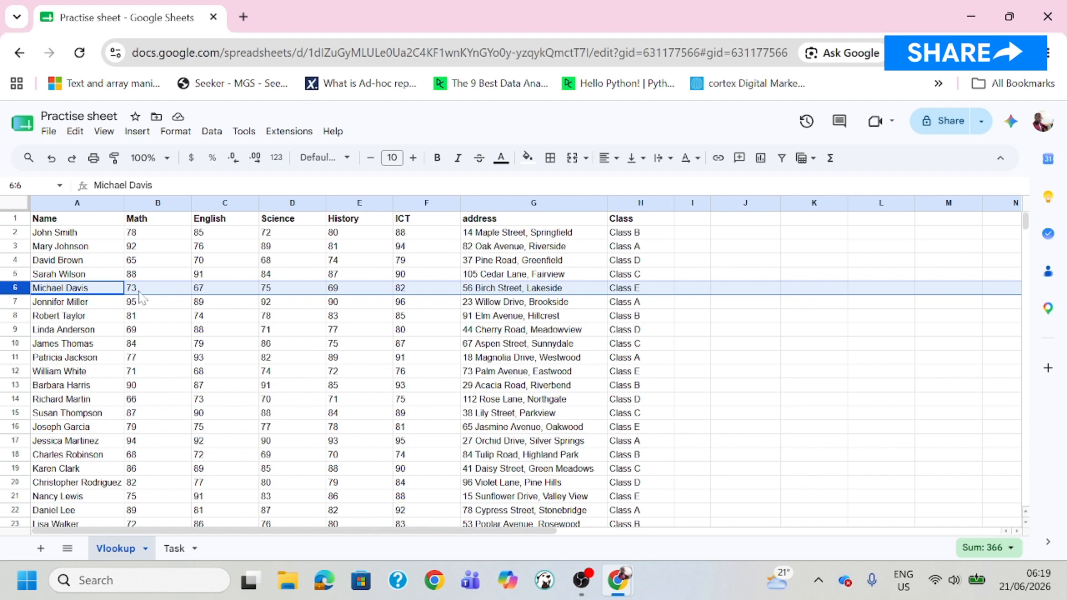
pyautogui.click(160, 289)
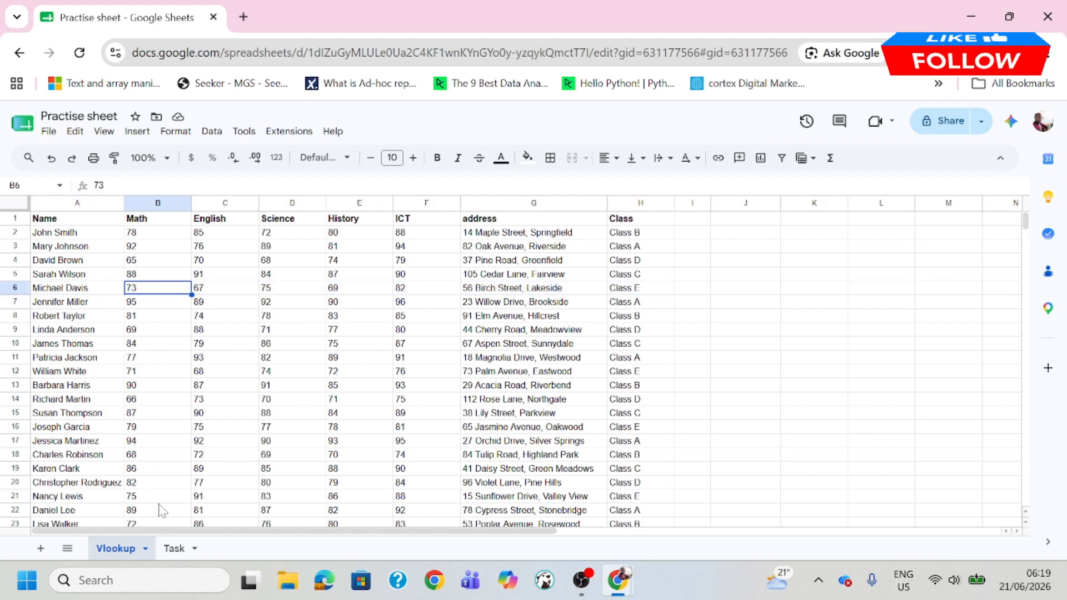
pyautogui.click(174, 548)
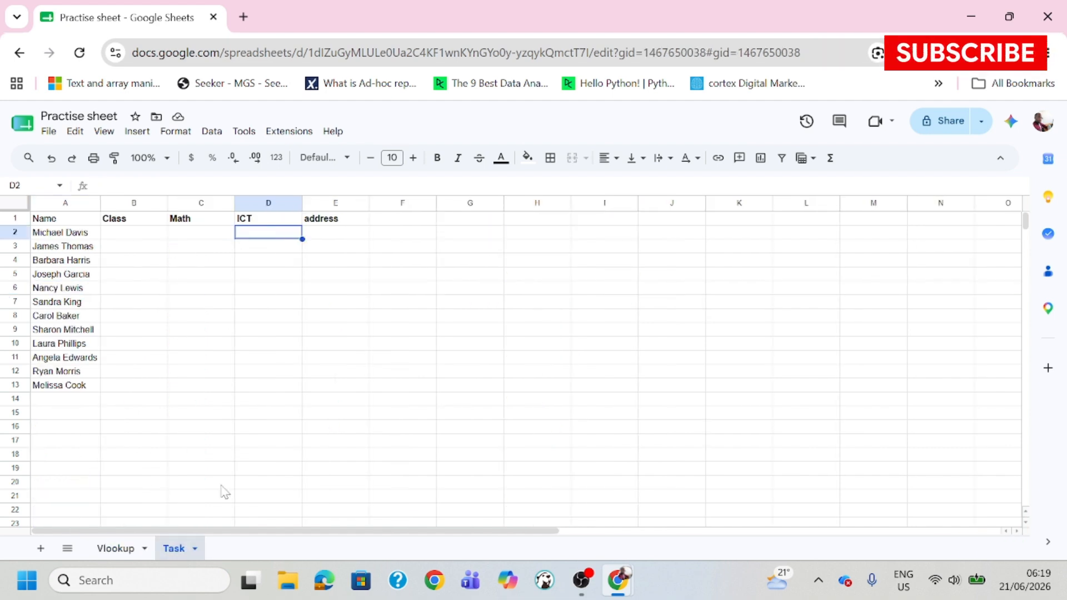
pyautogui.click(114, 549)
pyautogui.click(16, 287)
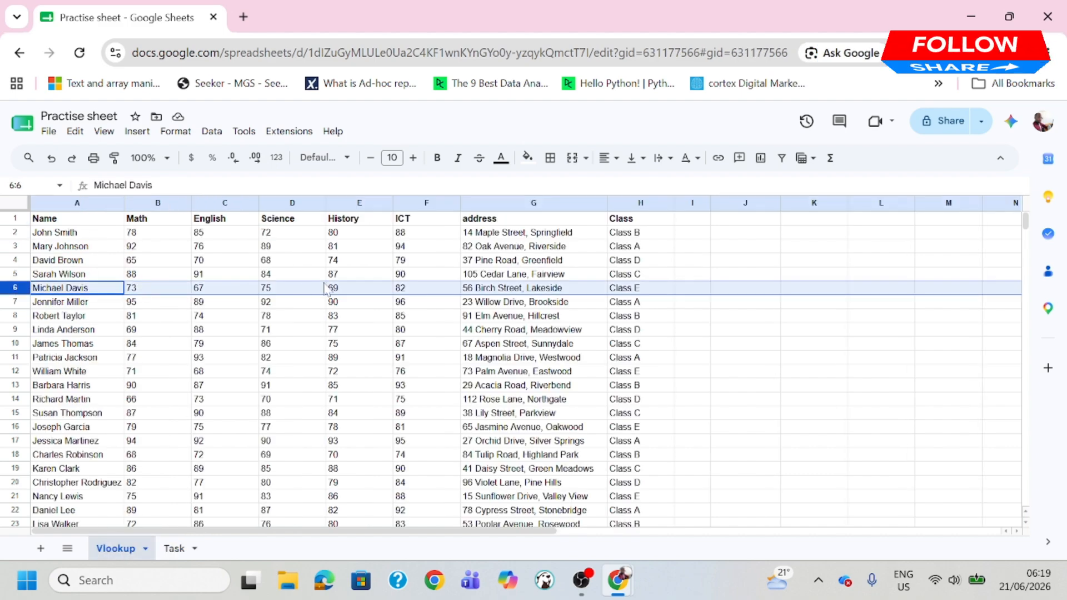
pyautogui.click(413, 289)
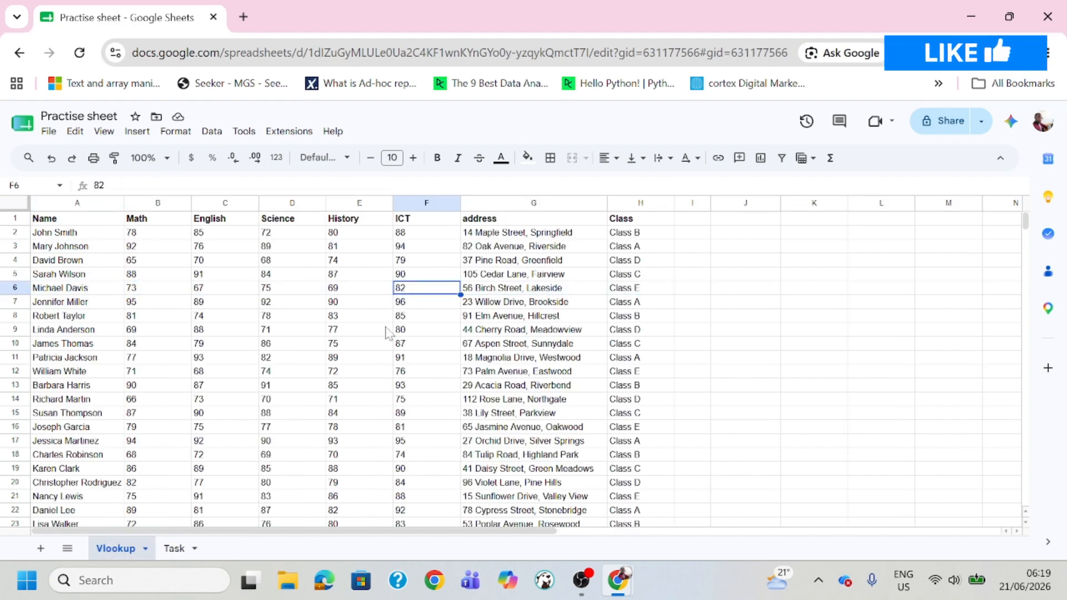
# Step: Check the first student's address in row 6 of the Vlookup sheet and look through its records against the Task sheet's row 2
pyautogui.click(172, 549)
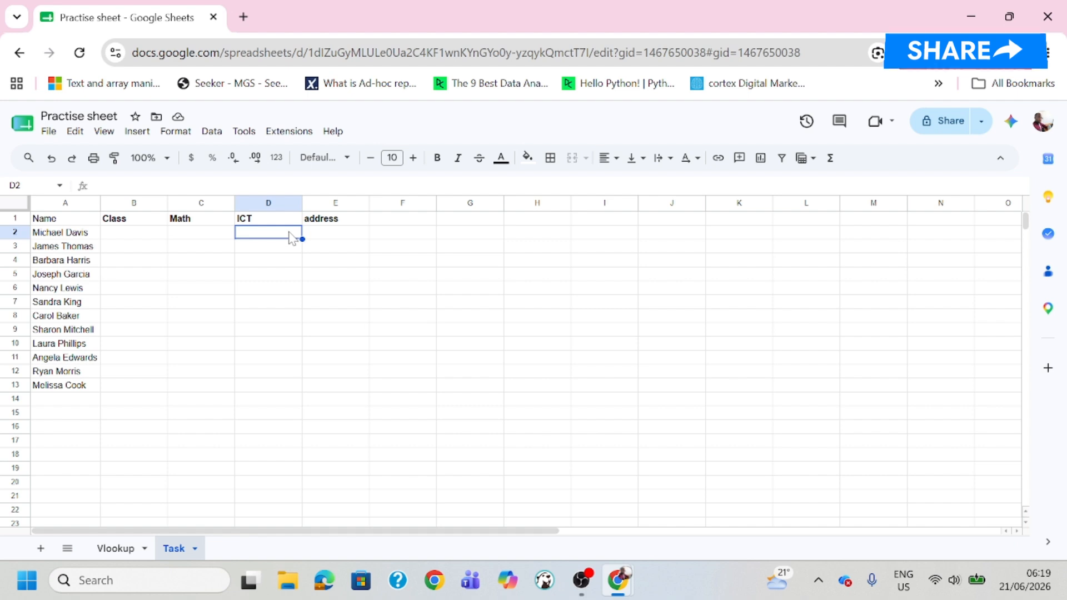
pyautogui.click(118, 550)
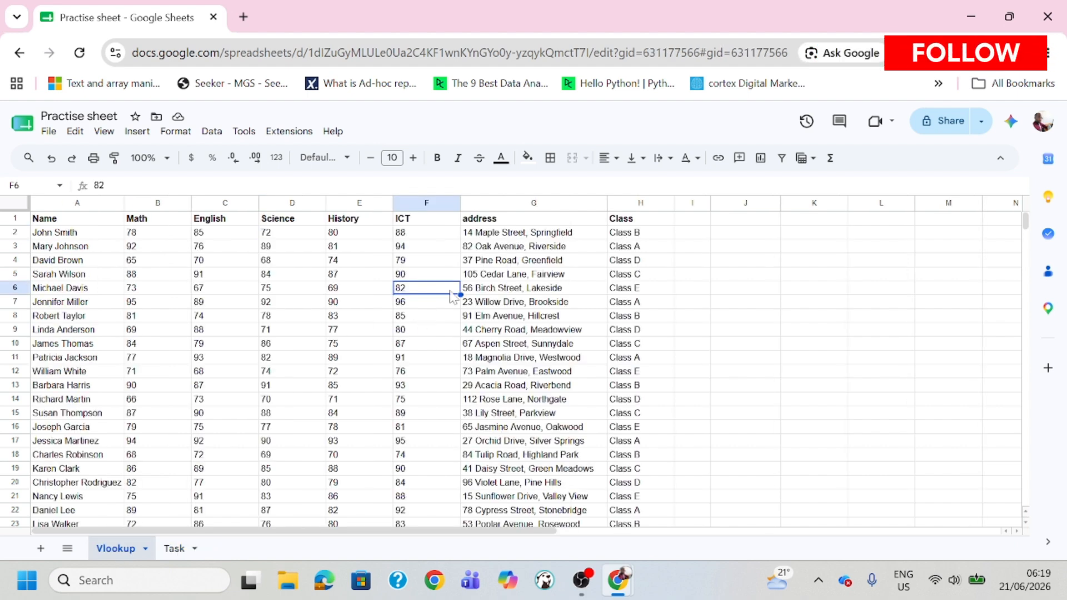
pyautogui.click(485, 290)
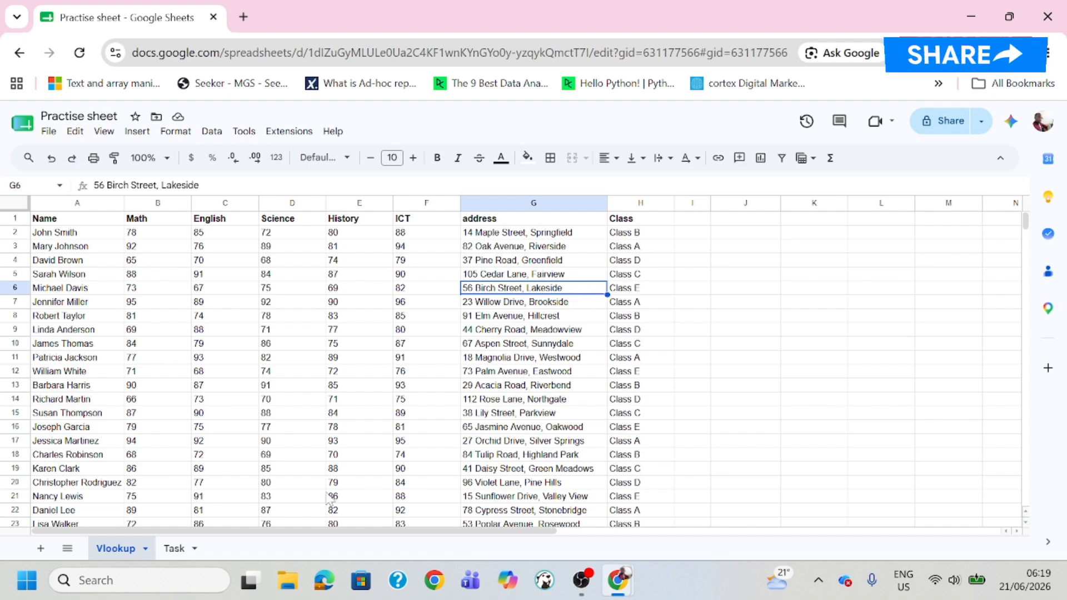
pyautogui.click(174, 548)
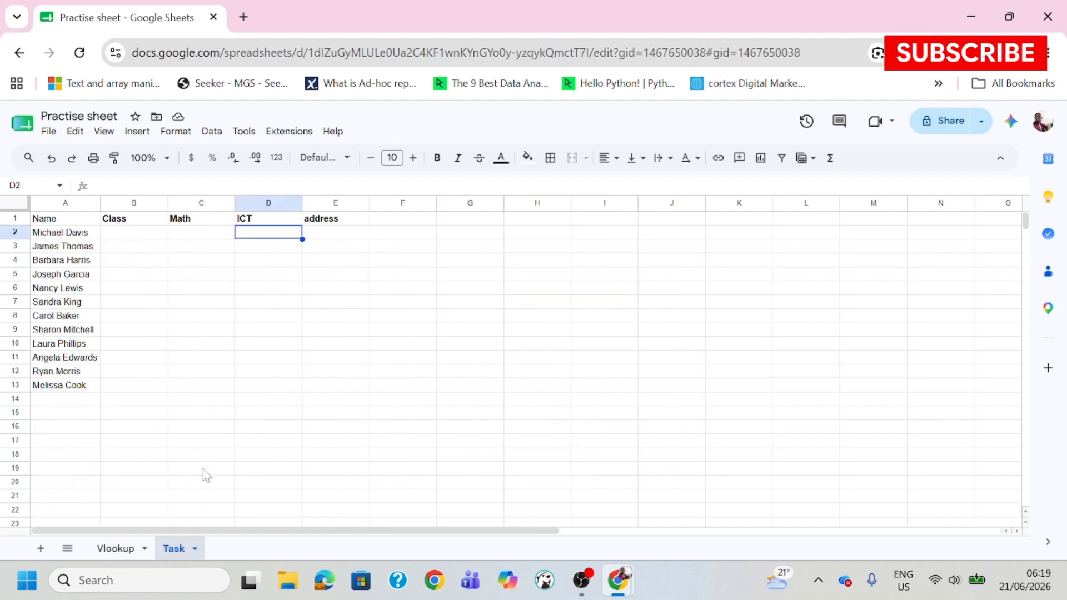
pyautogui.click(126, 236)
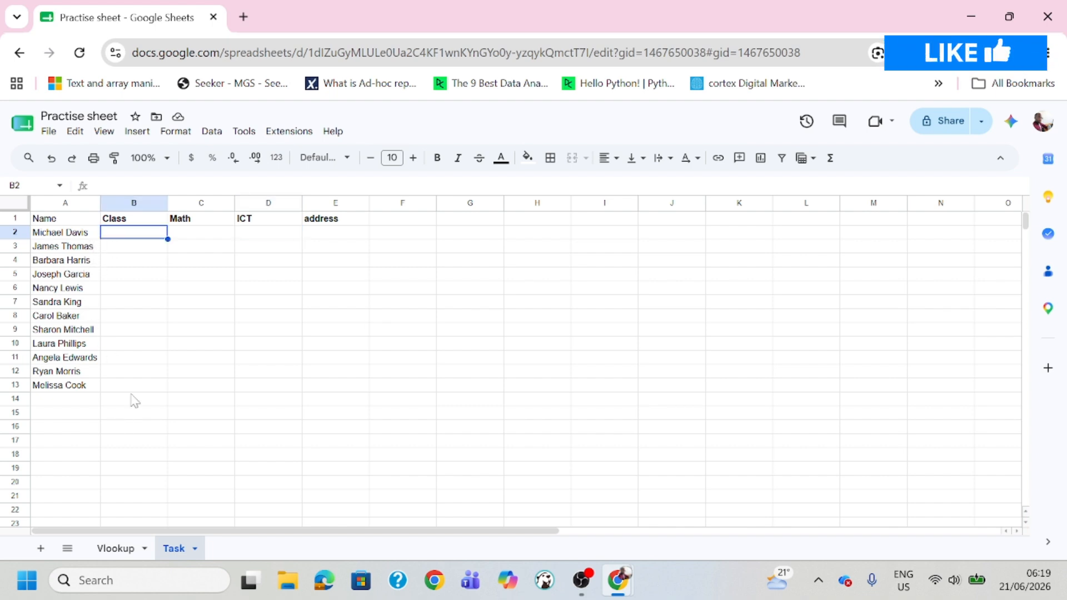
pyautogui.click(122, 550)
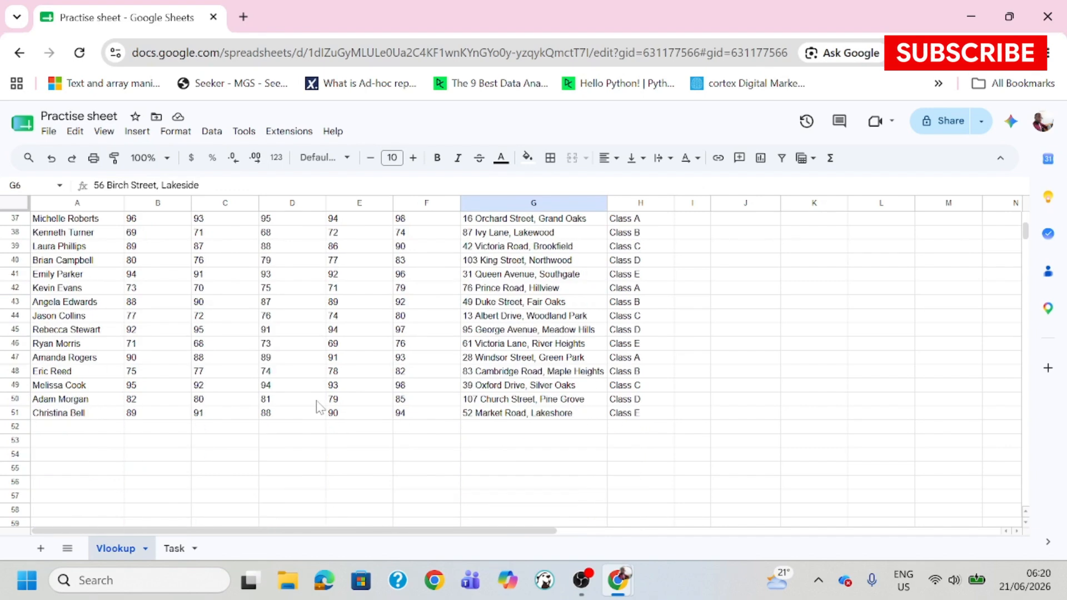
pyautogui.scroll(10, 316, 407)
pyautogui.click(174, 550)
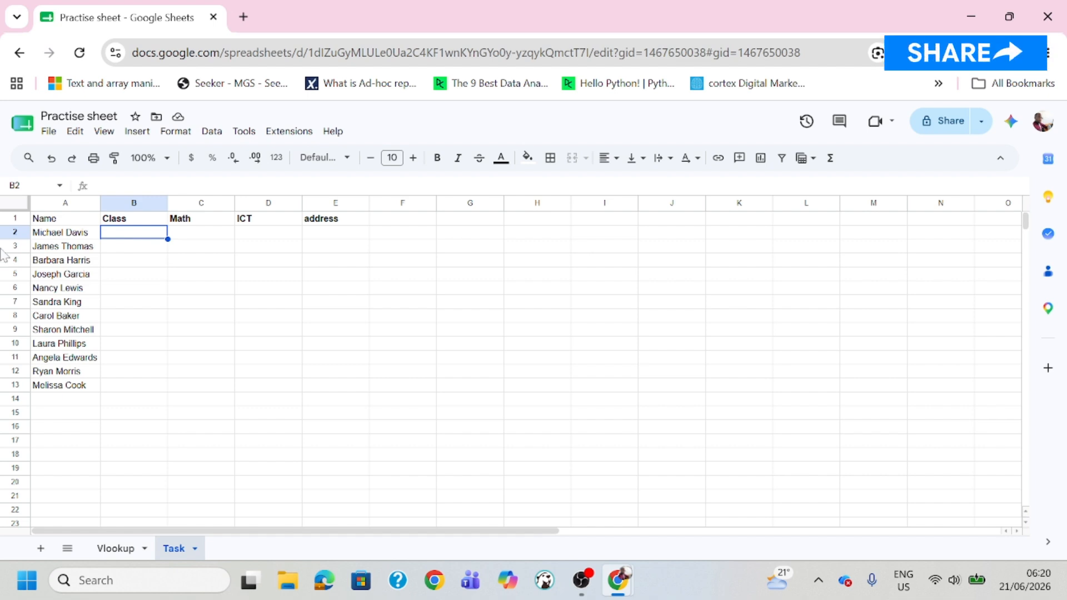
pyautogui.click(89, 232)
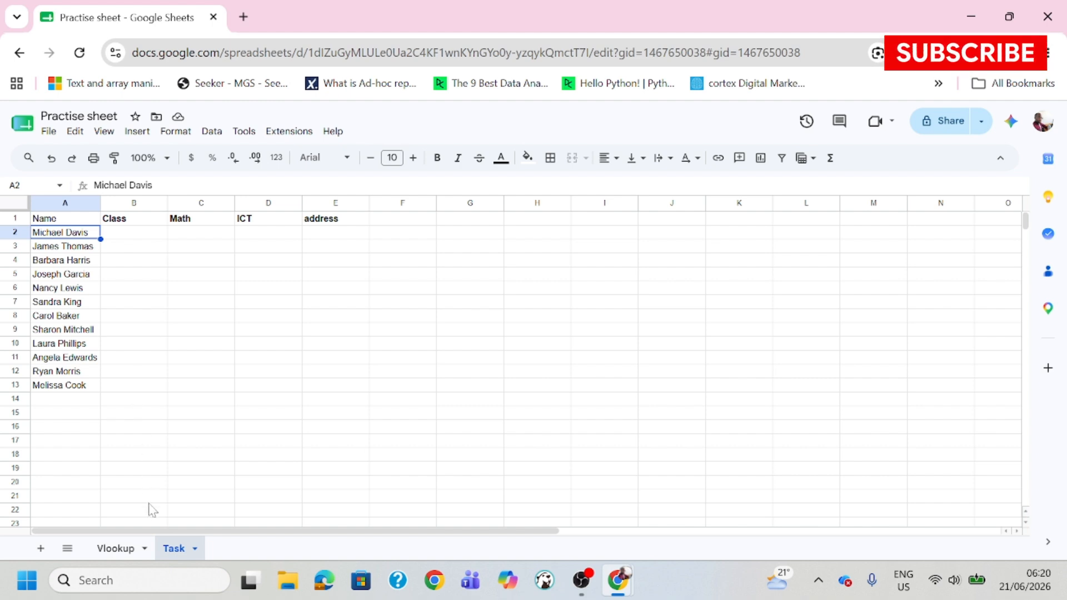
# Step: Begin a VLOOKUP formula in B2 of the Task sheet with A2 as the search key
pyautogui.click(123, 240)
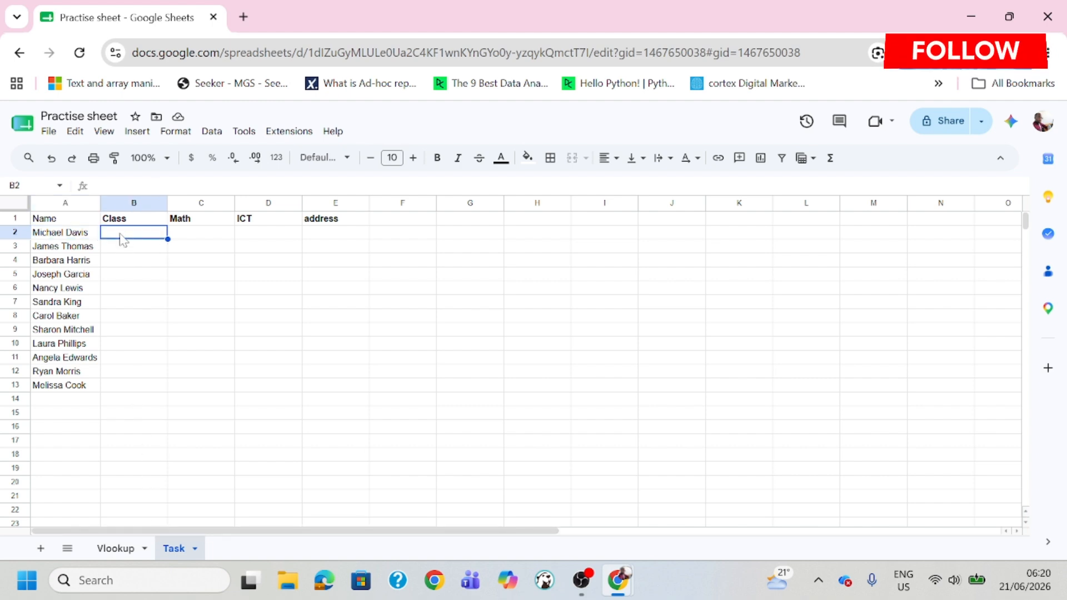
pyautogui.write('=')
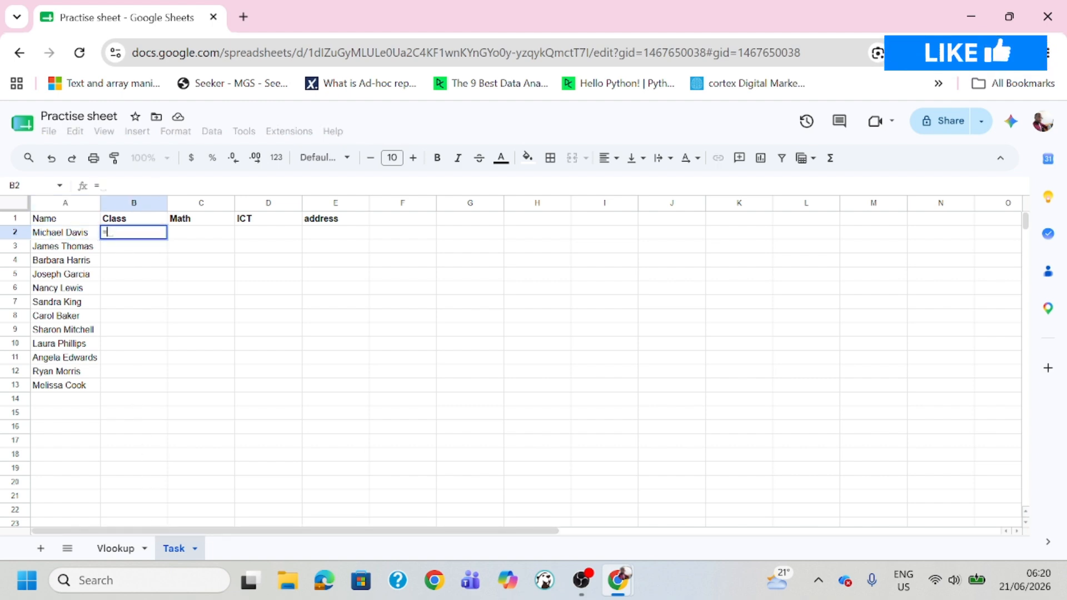
pyautogui.write('vlo')
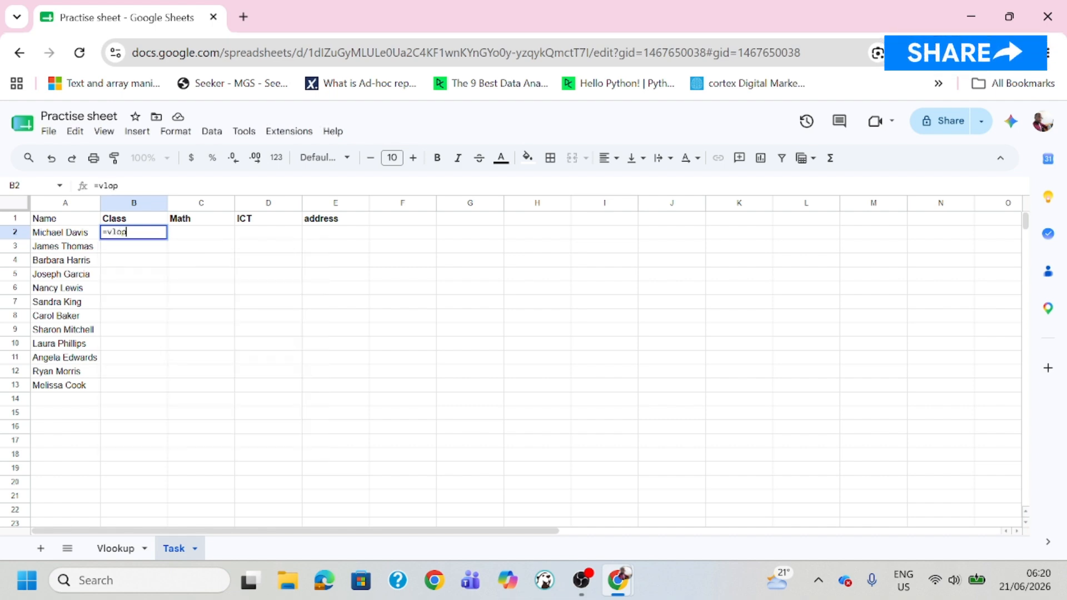
pyautogui.write('o')
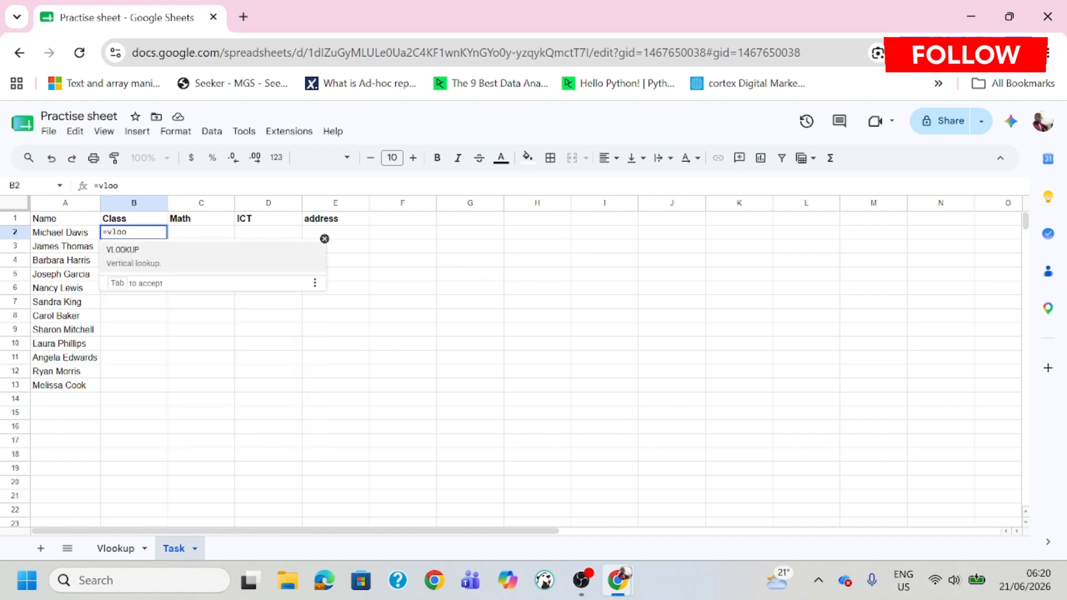
pyautogui.click(126, 253)
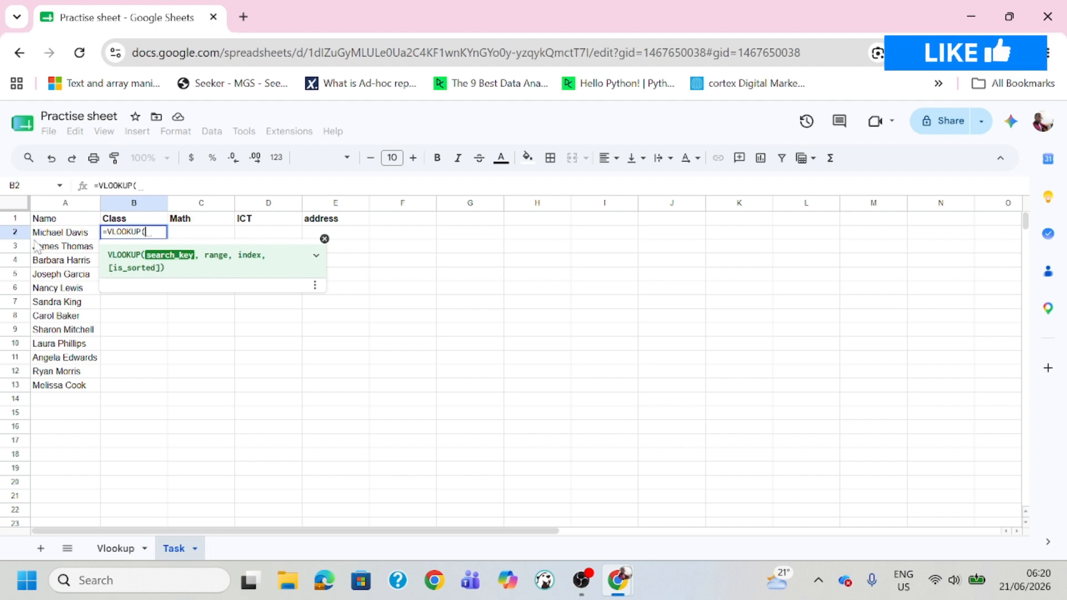
pyautogui.click(72, 233)
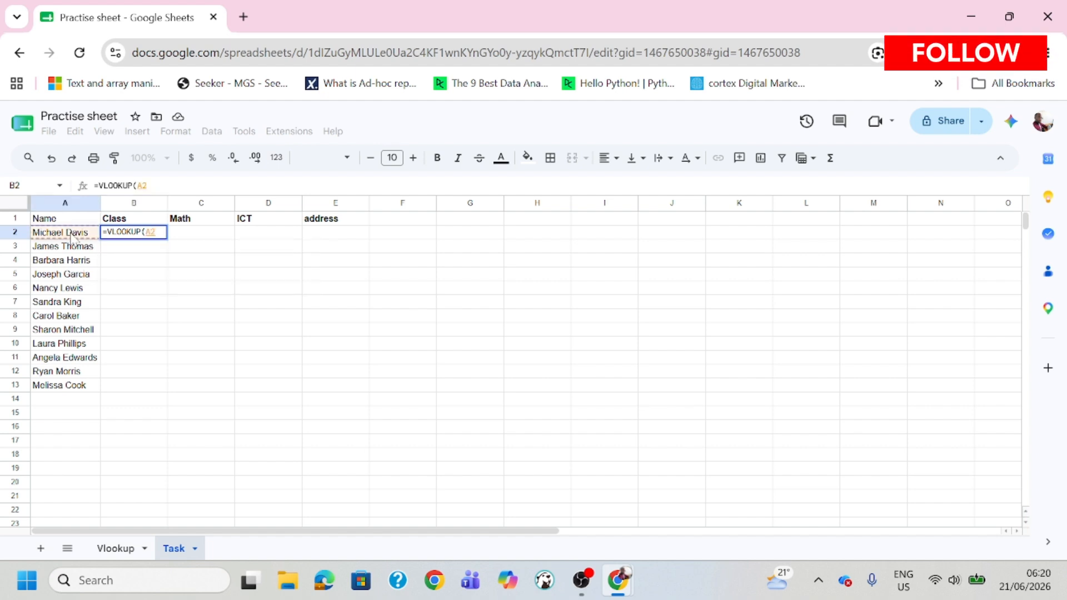
pyautogui.write(',')
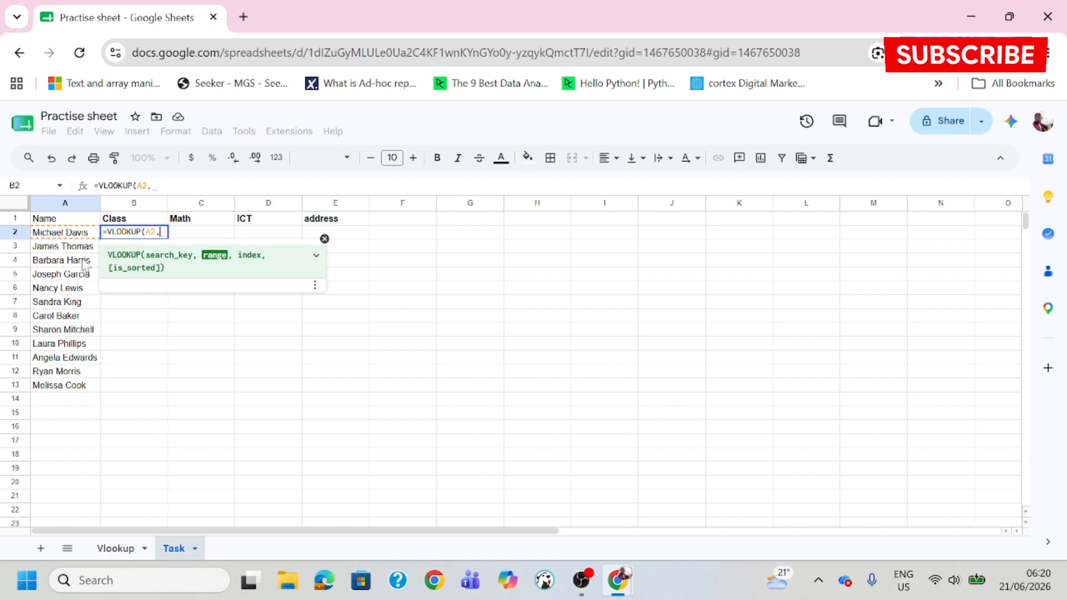
# Step: Set the formula's lookup range to columns A:H of the Vlookup sheet and continue to the index argument
pyautogui.click(117, 549)
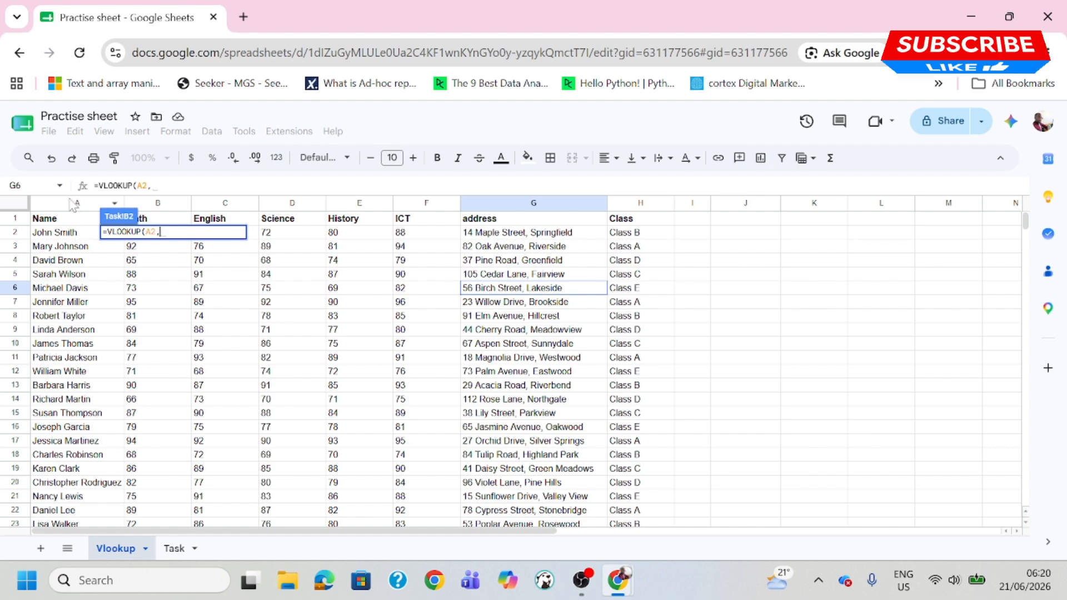
pyautogui.moveTo(72, 205); pyautogui.dragTo(636, 210)
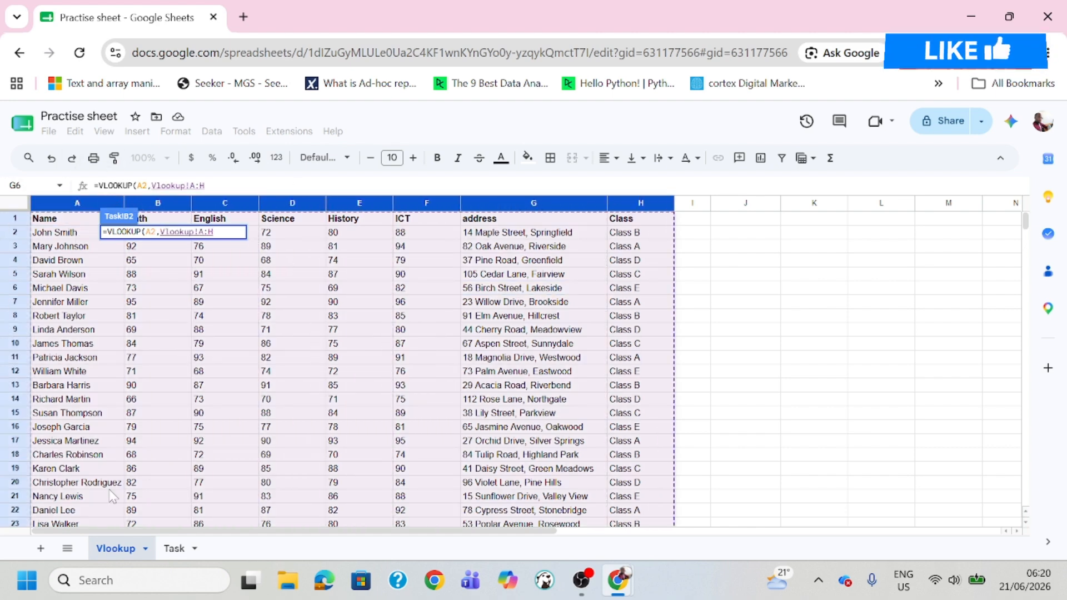
pyautogui.click(174, 549)
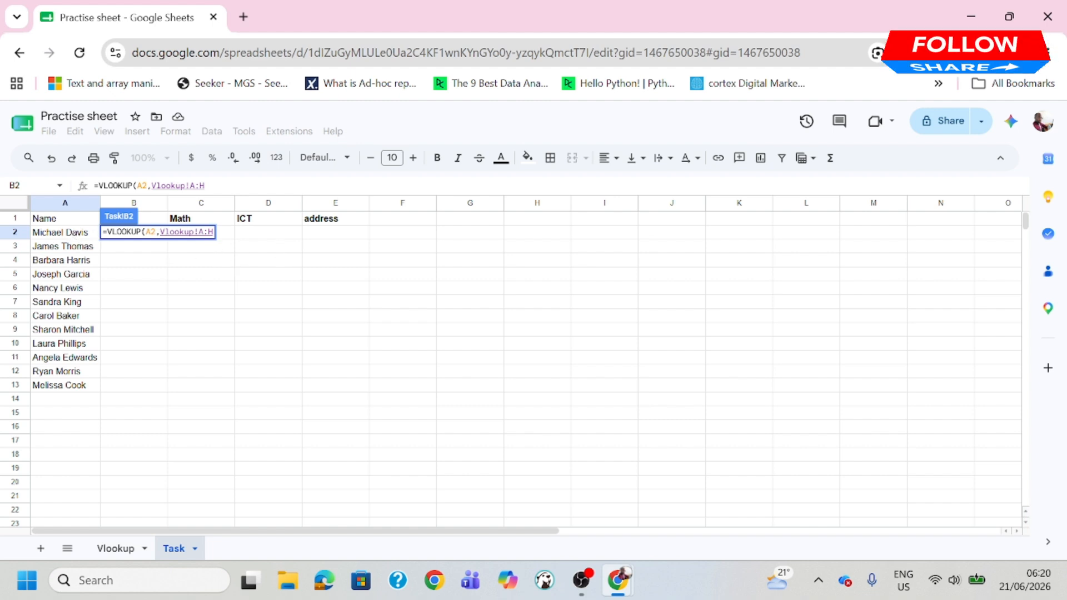
pyautogui.click(126, 232)
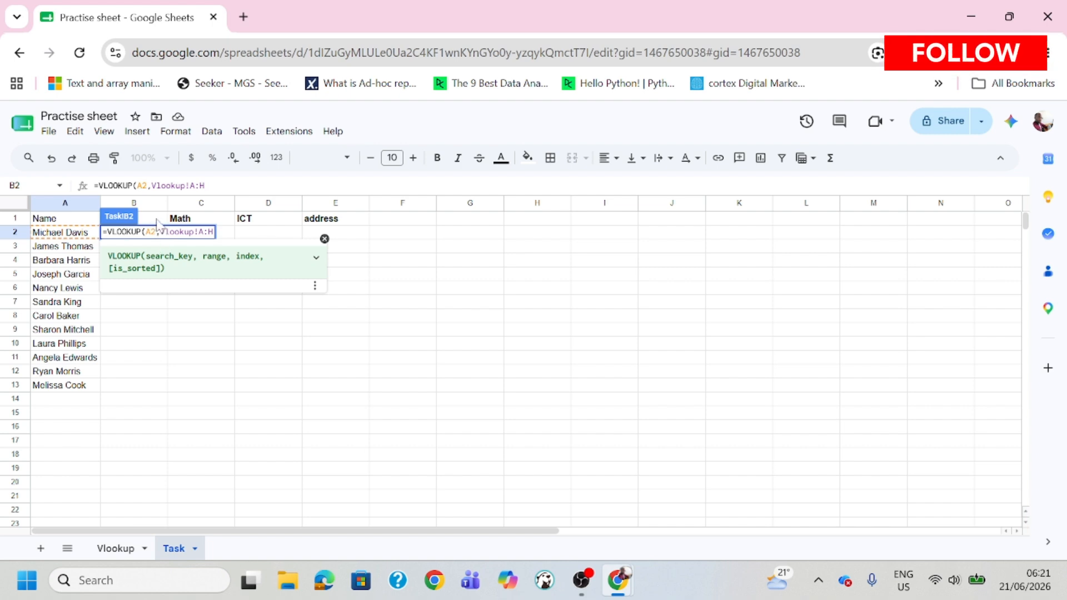
pyautogui.click(214, 233)
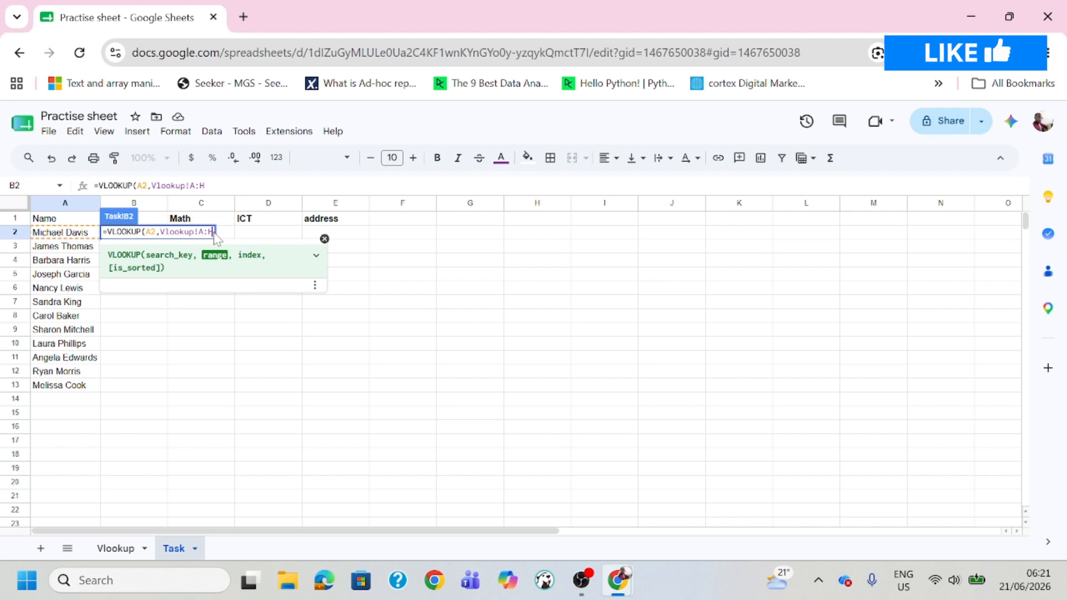
pyautogui.write(',')
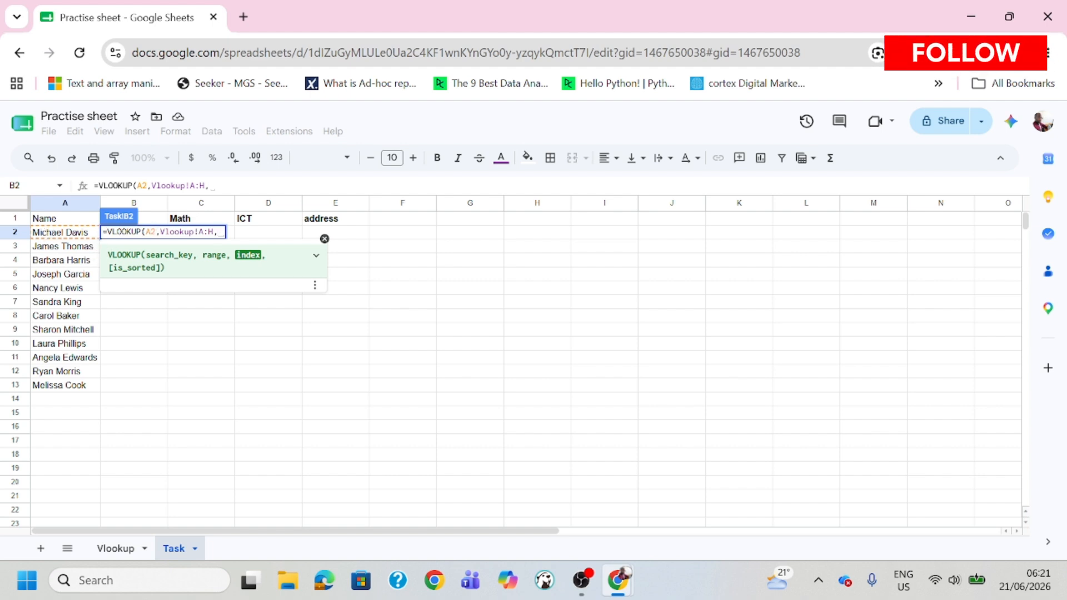
# Step: Complete the VLOOKUP formula with column index 8 for Class and false for is_sorted
pyautogui.click(122, 550)
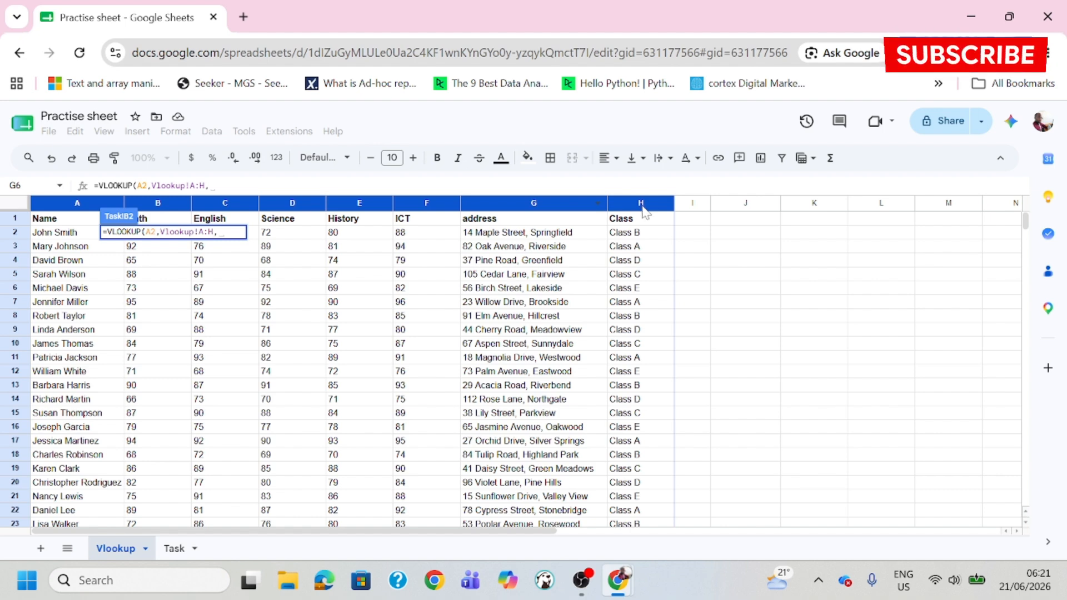
pyautogui.write('8')
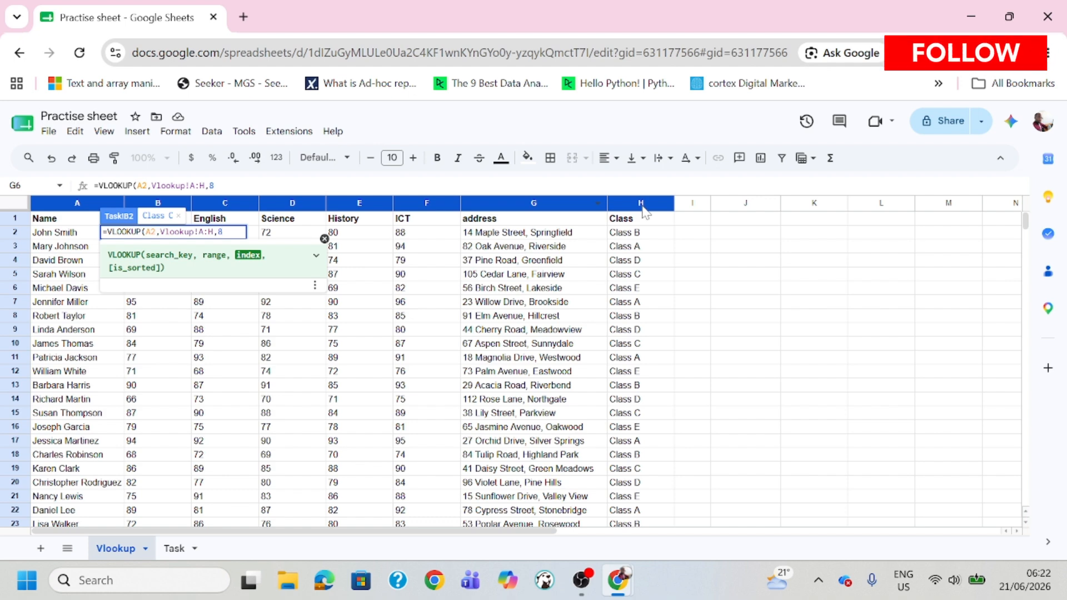
pyautogui.write(',')
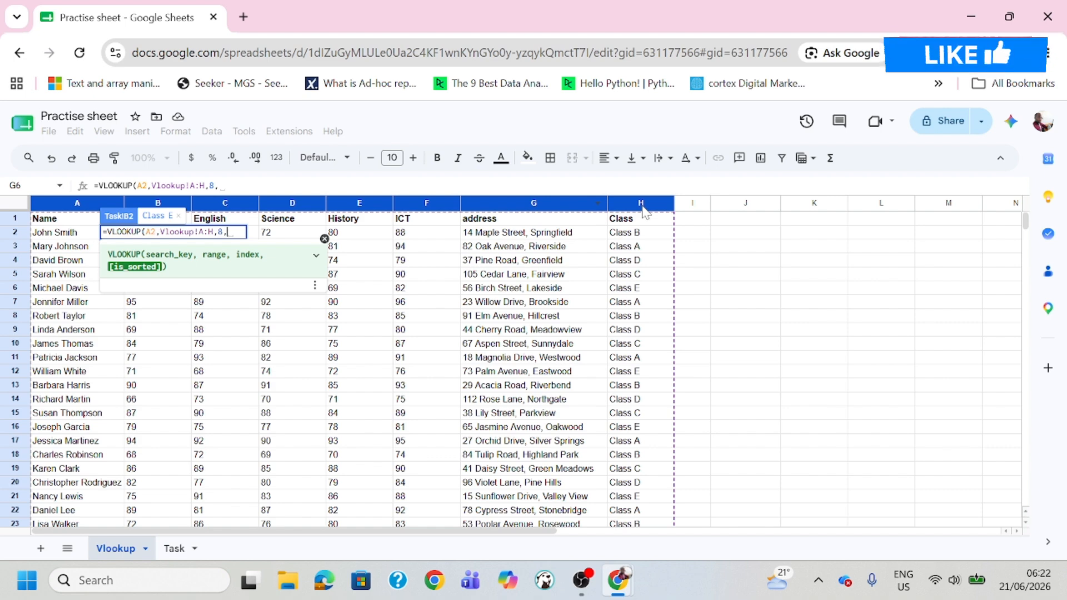
pyautogui.write('false')
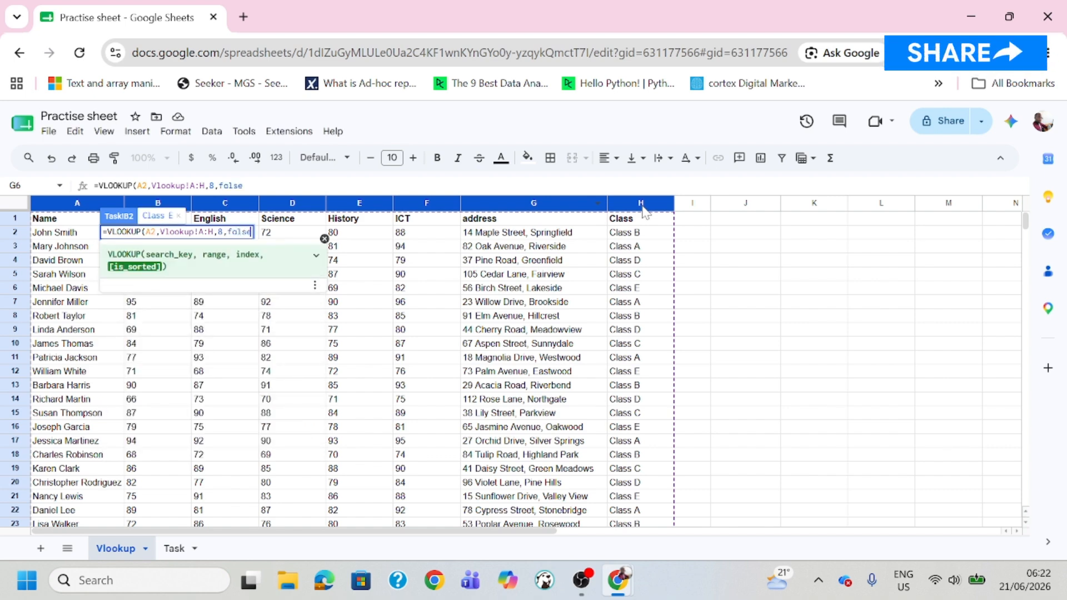
pyautogui.write(')')
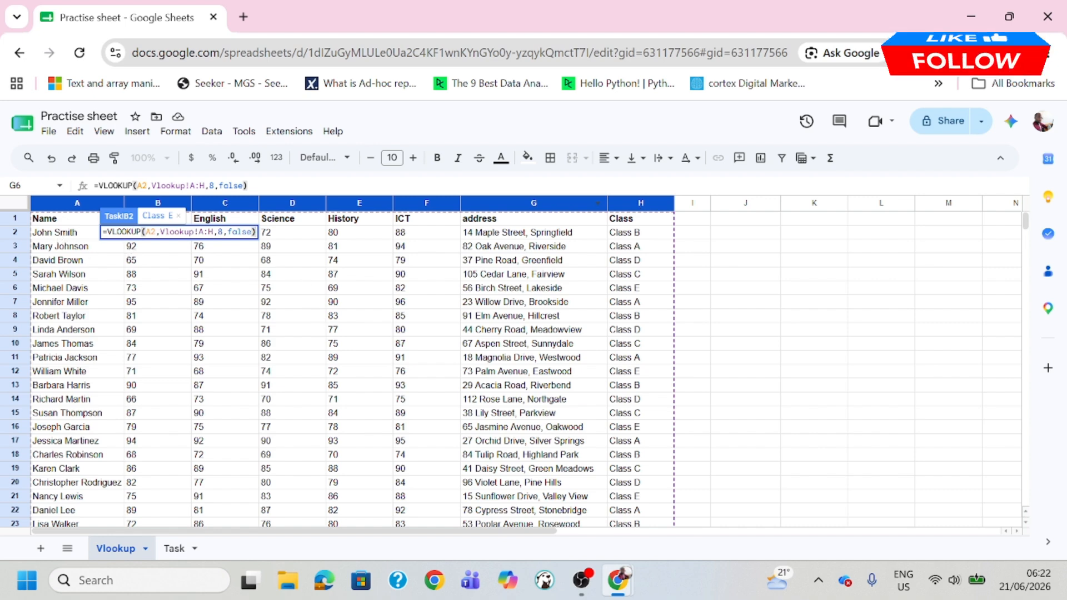
# Step: Read the VLOOKUP help's explanation of the is_sorted argument, then commit the Class formula in B2
pyautogui.click(121, 232)
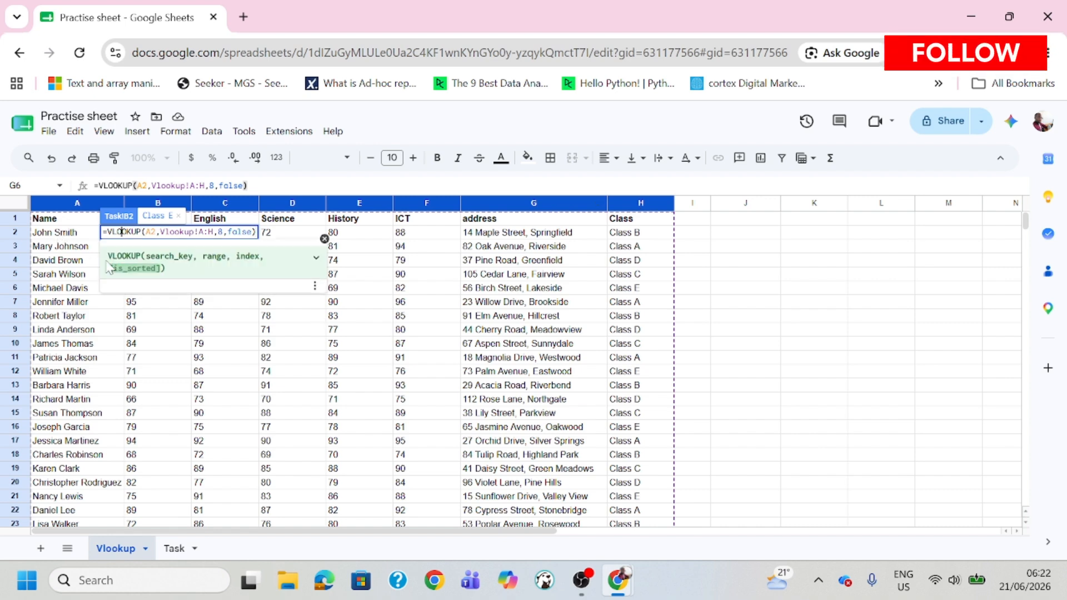
pyautogui.click(316, 257)
pyautogui.scroll(-2, 203, 409)
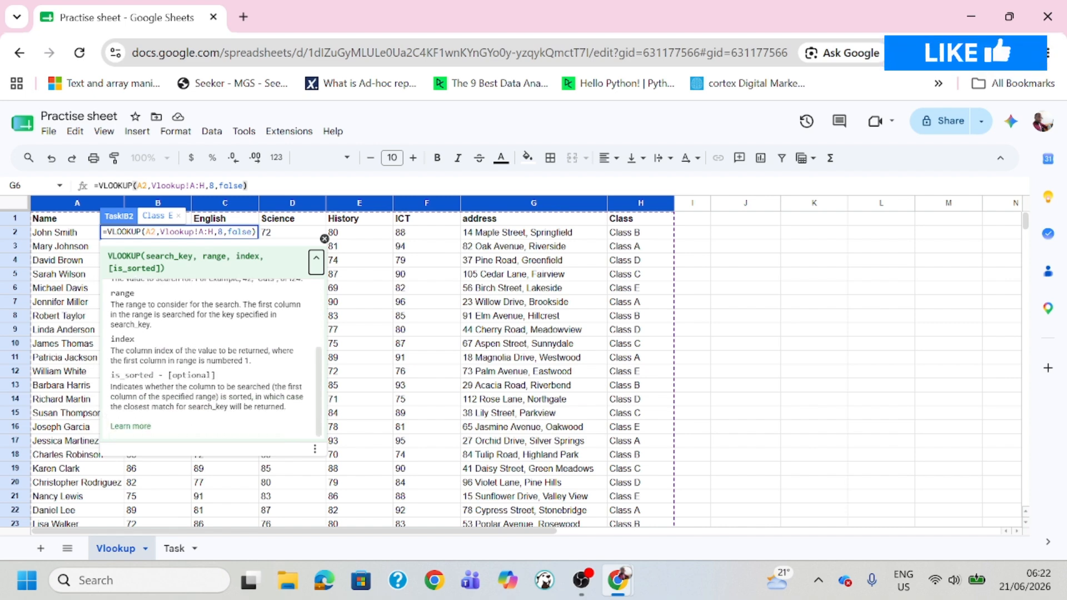
pyautogui.moveTo(288, 409); pyautogui.dragTo(147, 397)
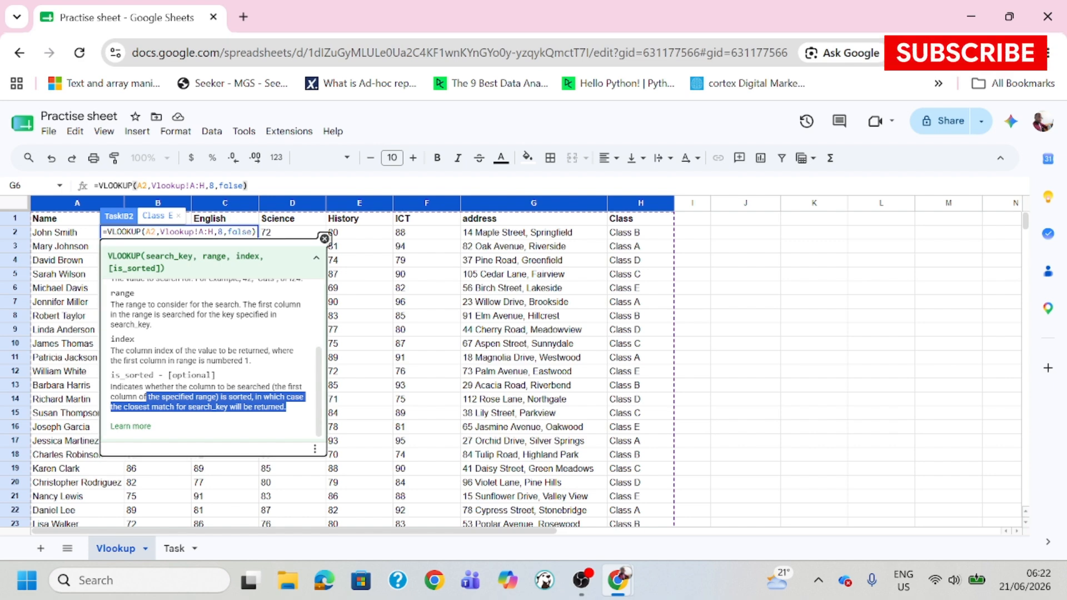
pyautogui.press('Return')
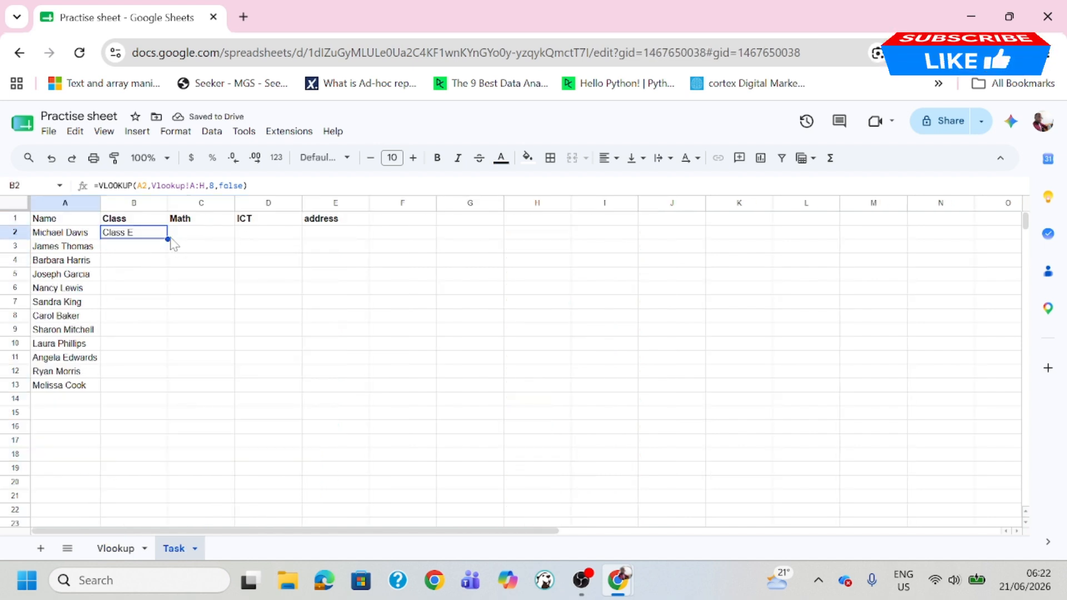
# Step: Fill the Class formula from B2 down to B13 and inspect the formula in B2
pyautogui.moveTo(170, 239); pyautogui.dragTo(160, 389)
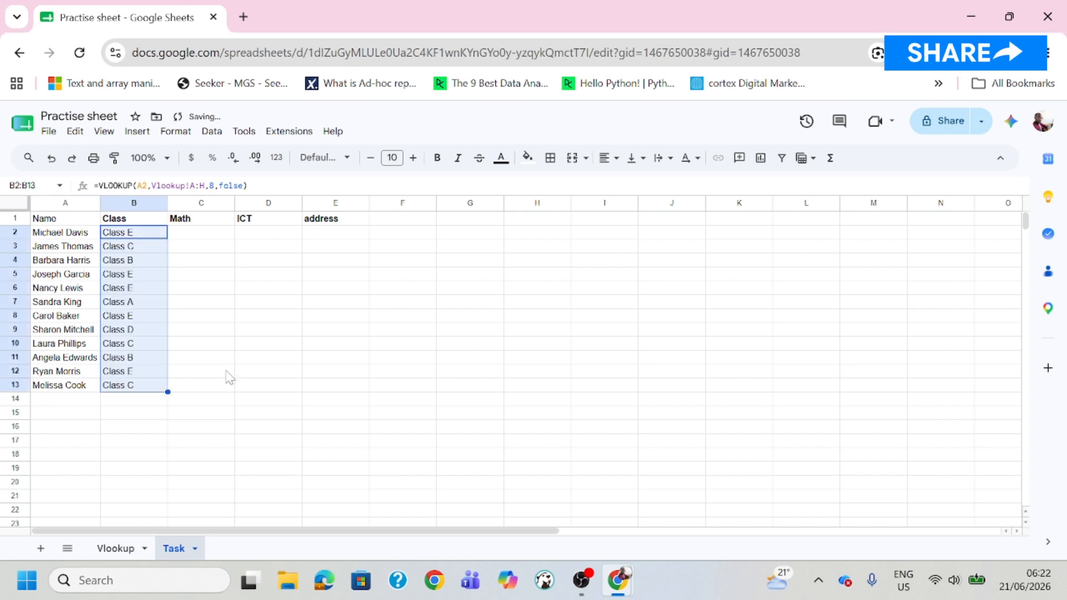
pyautogui.click(271, 366)
pyautogui.click(137, 234)
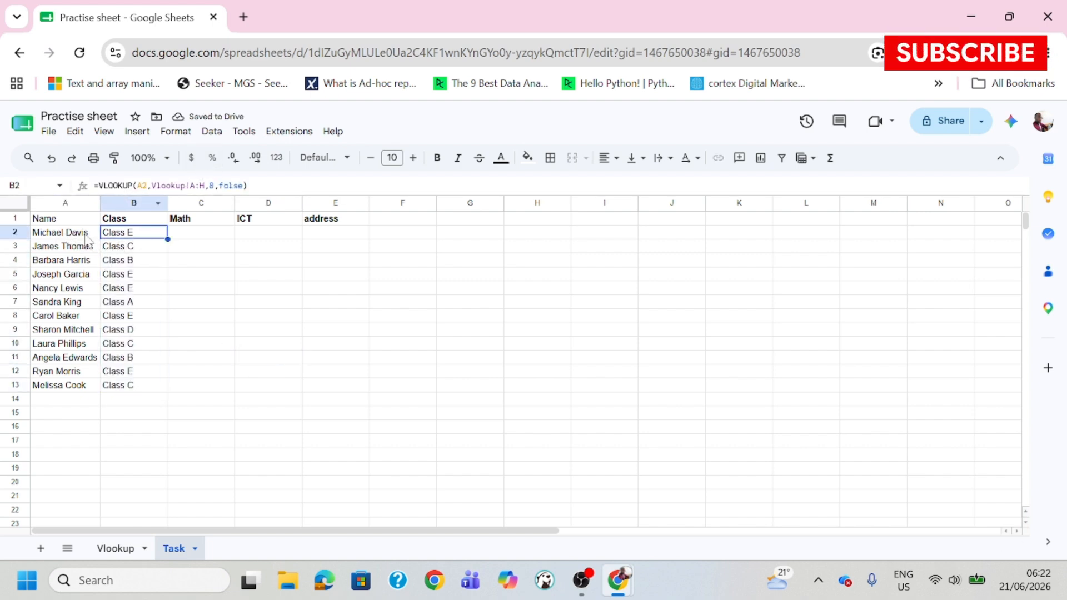
# Step: Compare the Class results on the Task sheet with the names and Class column on the Vlookup sheet
pyautogui.click(113, 548)
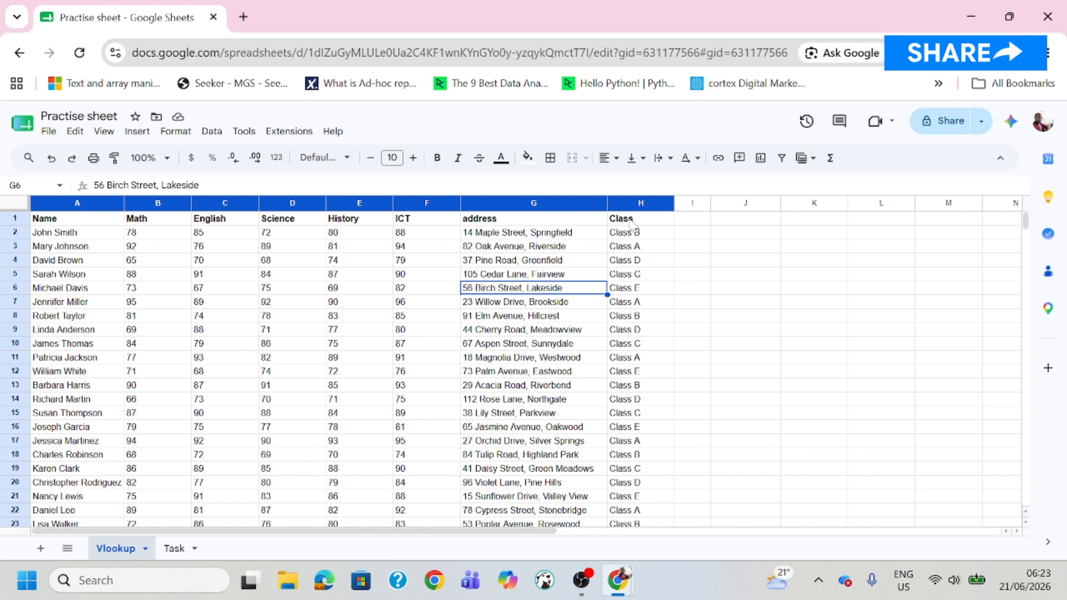
pyautogui.click(175, 548)
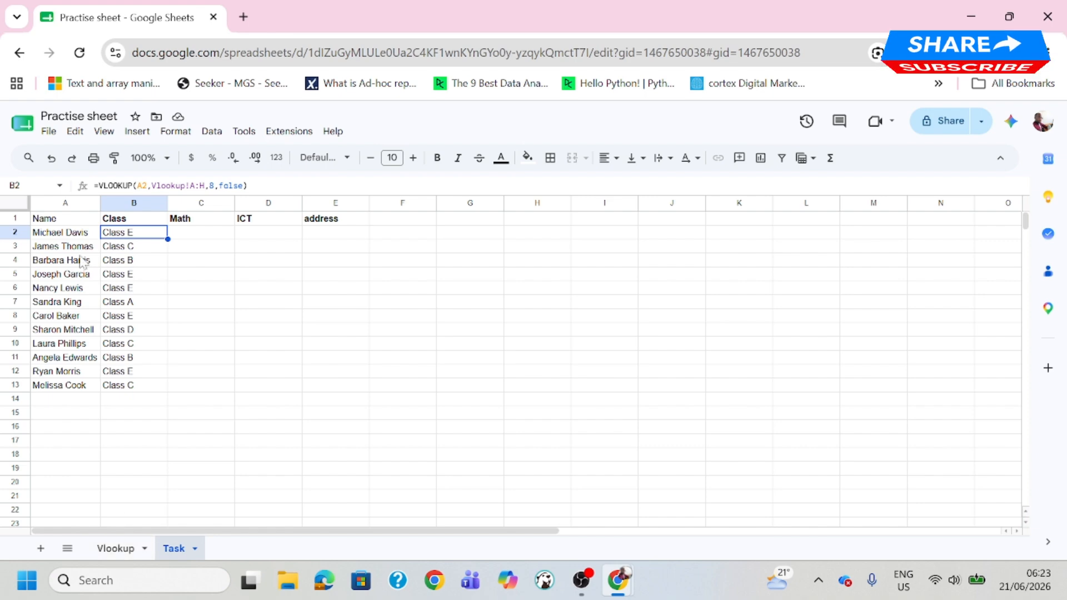
pyautogui.click(118, 549)
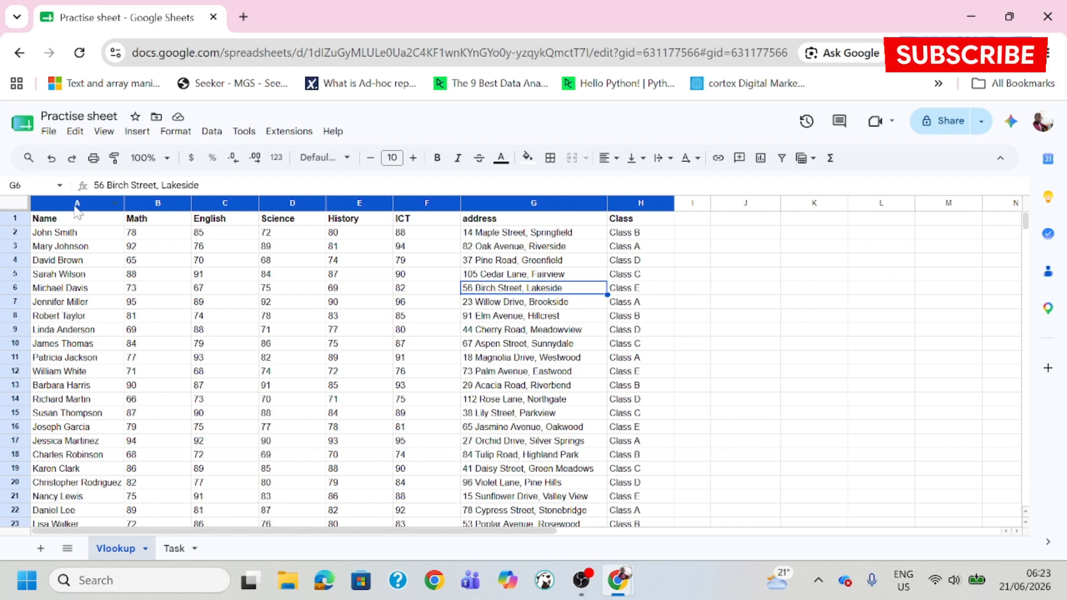
# Step: Start a VLOOKUP formula in cell C2 of the Task sheet with A2 as the search key for Math
pyautogui.moveTo(77, 207); pyautogui.dragTo(630, 203)
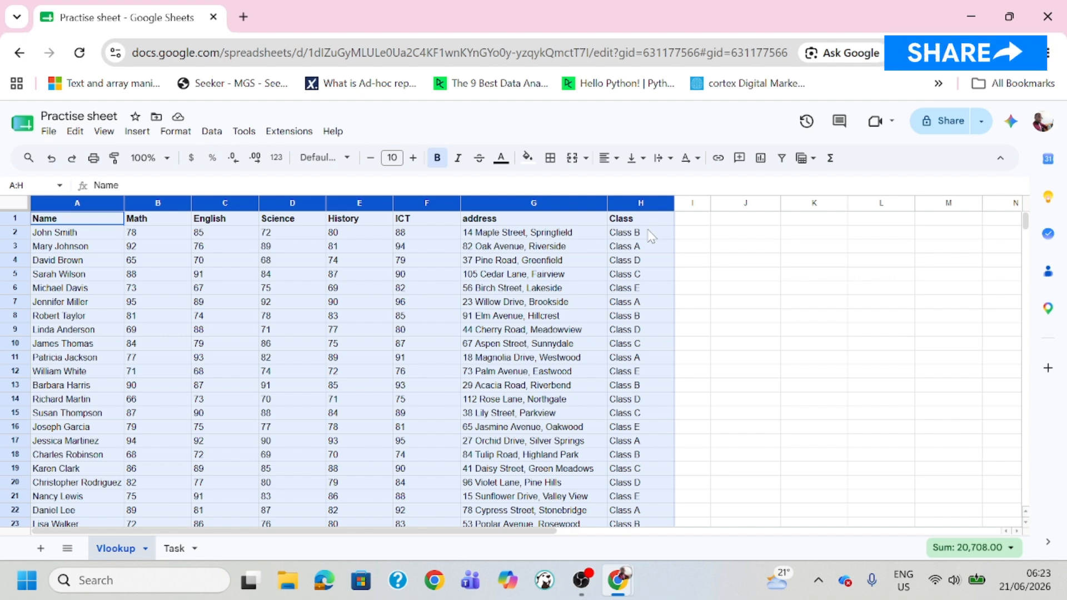
pyautogui.click(175, 548)
pyautogui.click(185, 233)
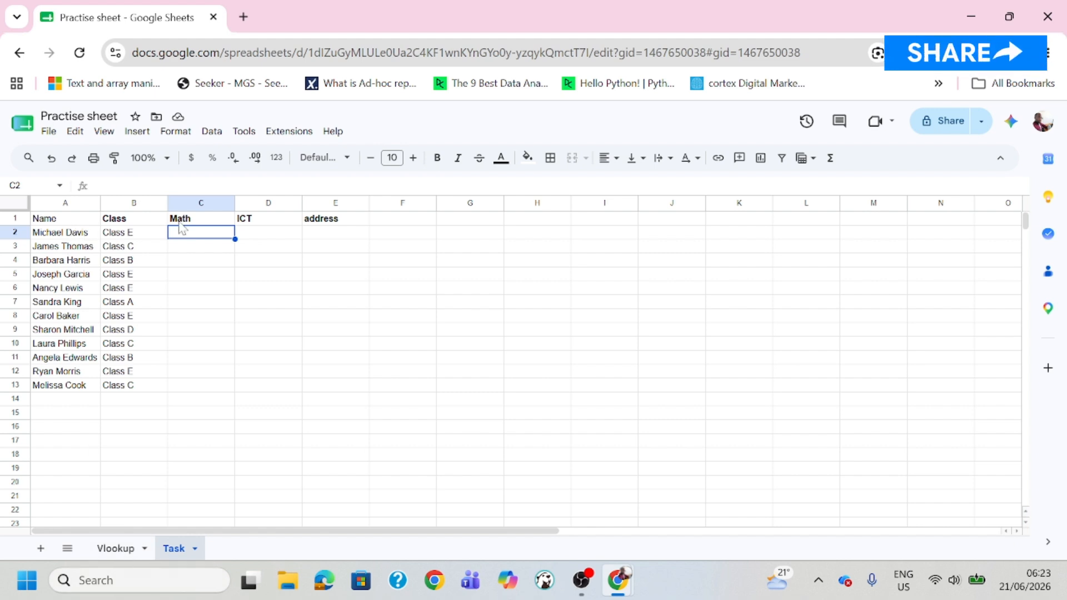
pyautogui.write('=')
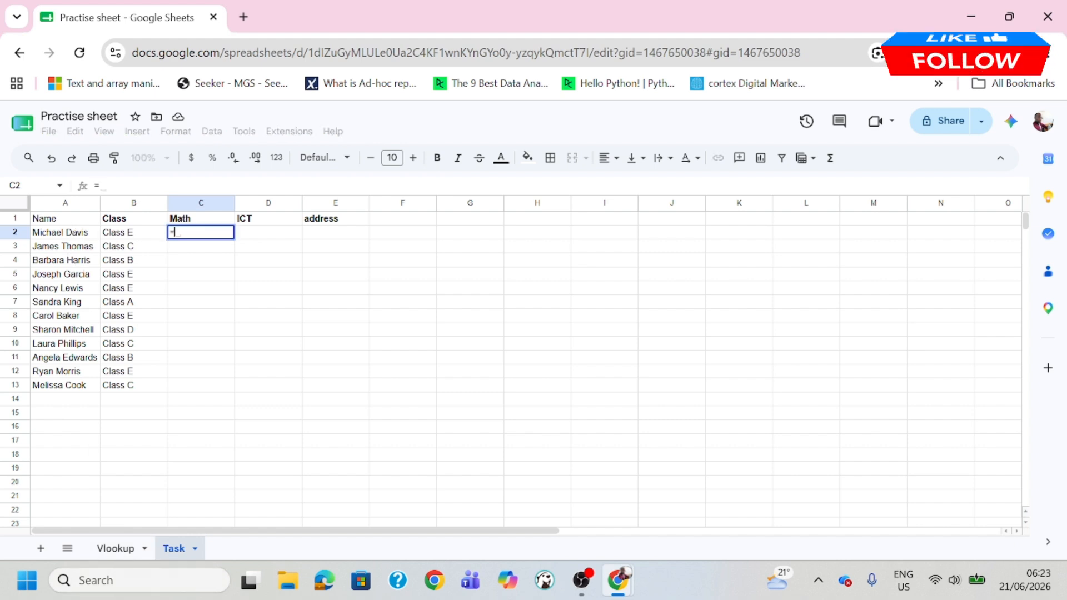
pyautogui.write('vlo')
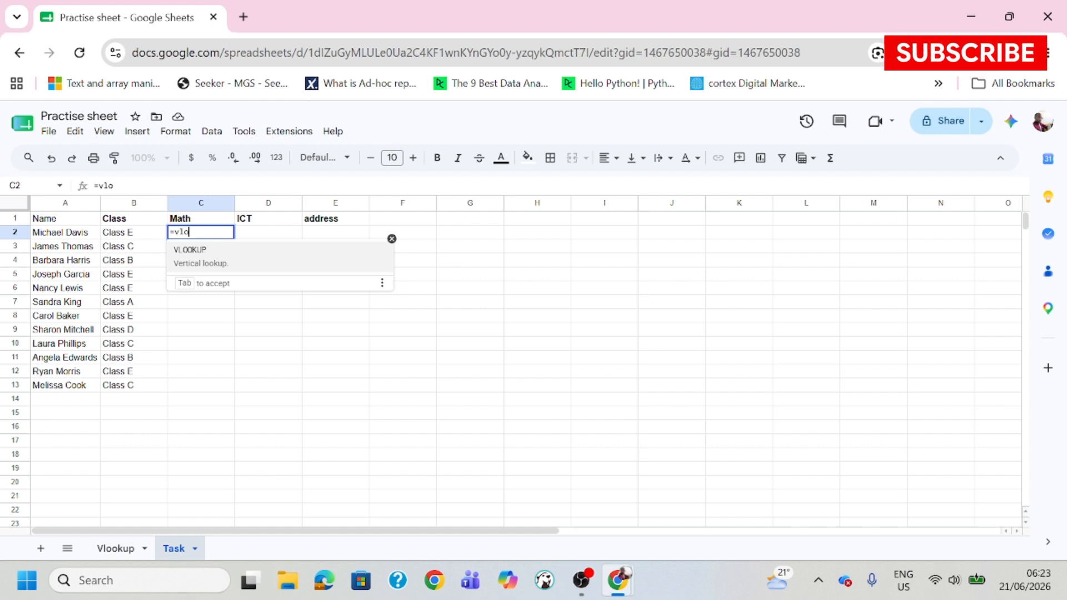
pyautogui.press('Tab')
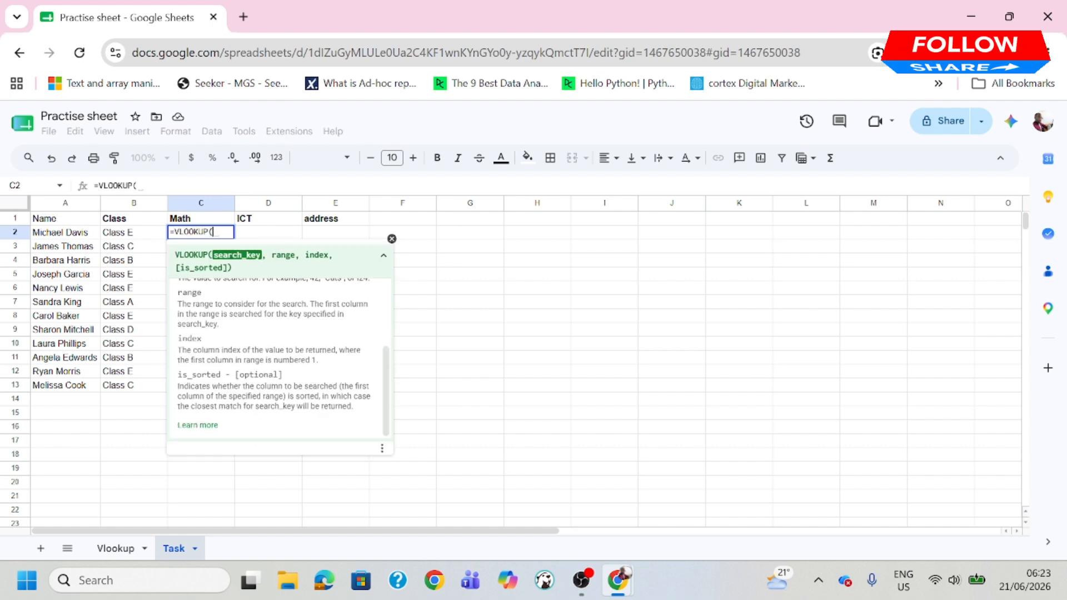
pyautogui.click(59, 233)
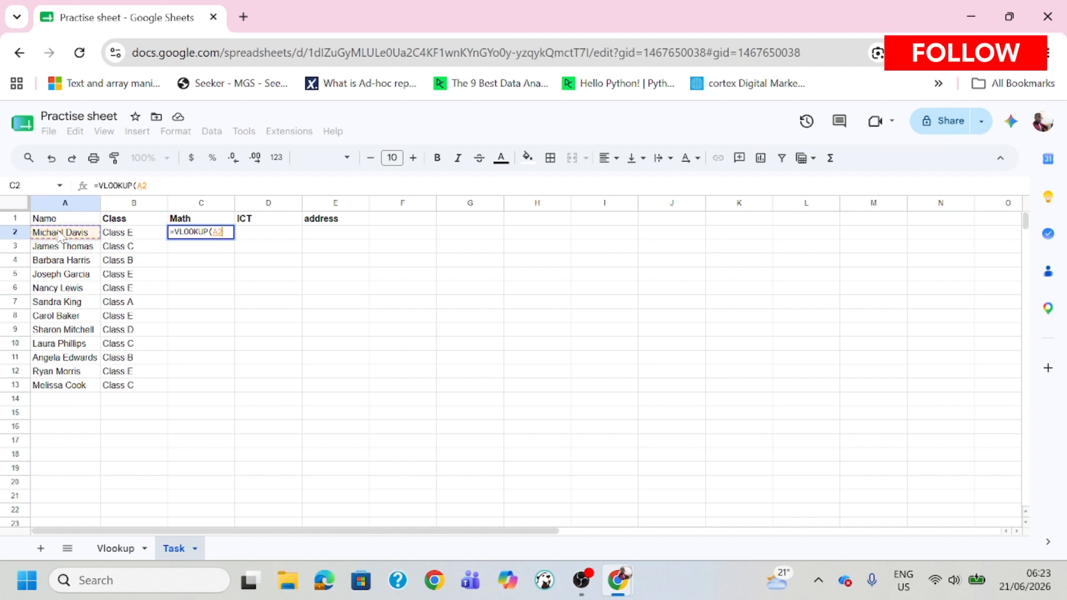
pyautogui.write(',')
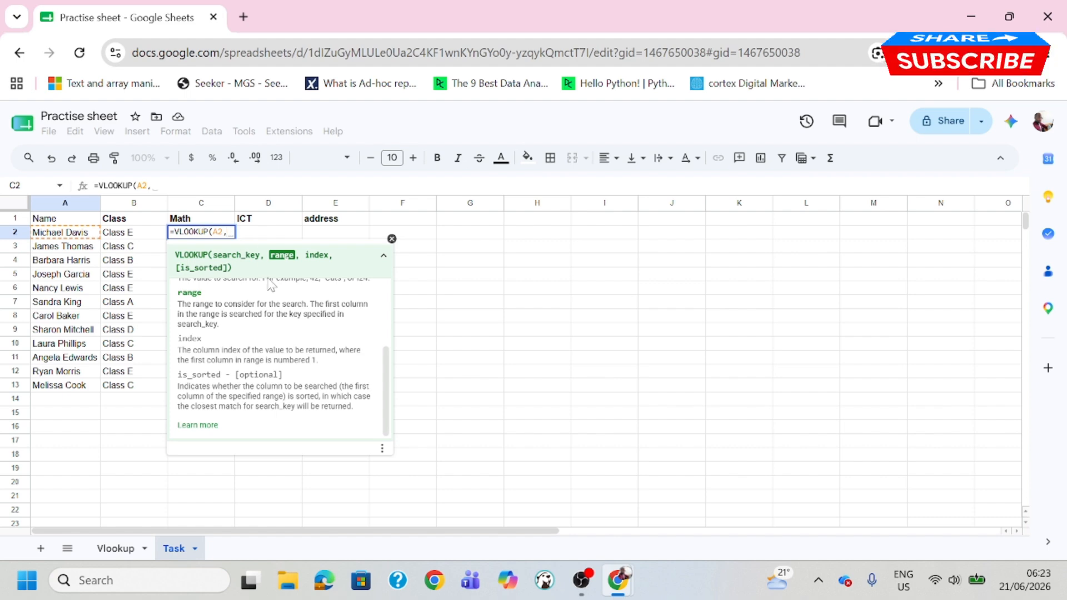
# Step: Complete the Math formula with the range Vlookup!A:H, column index 2 and false for is_sorted, and commit it
pyautogui.click(126, 549)
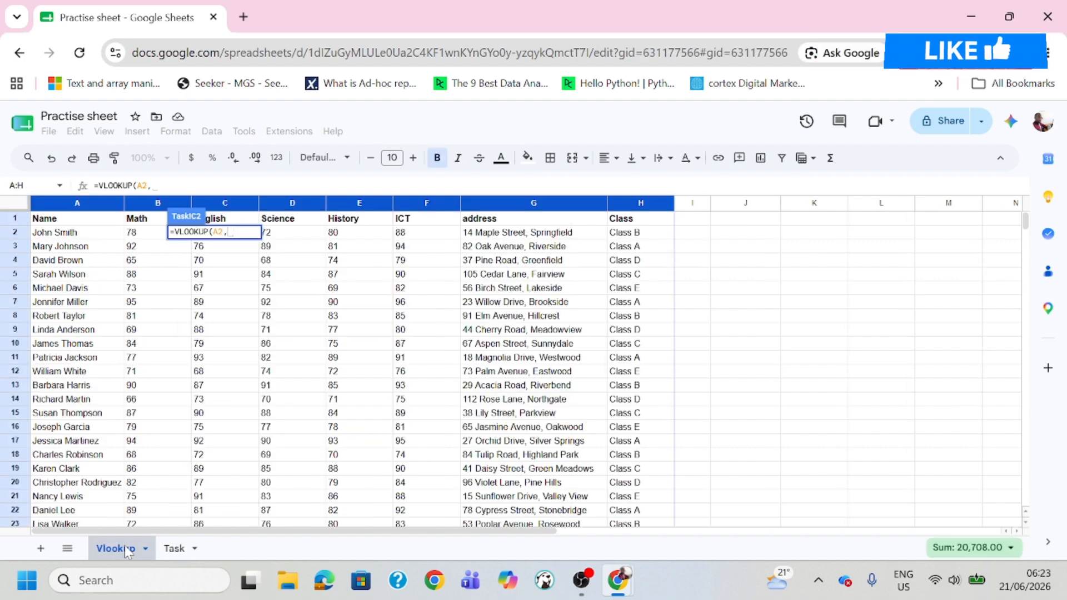
pyautogui.click(97, 207)
pyautogui.moveTo(98, 206); pyautogui.dragTo(630, 225)
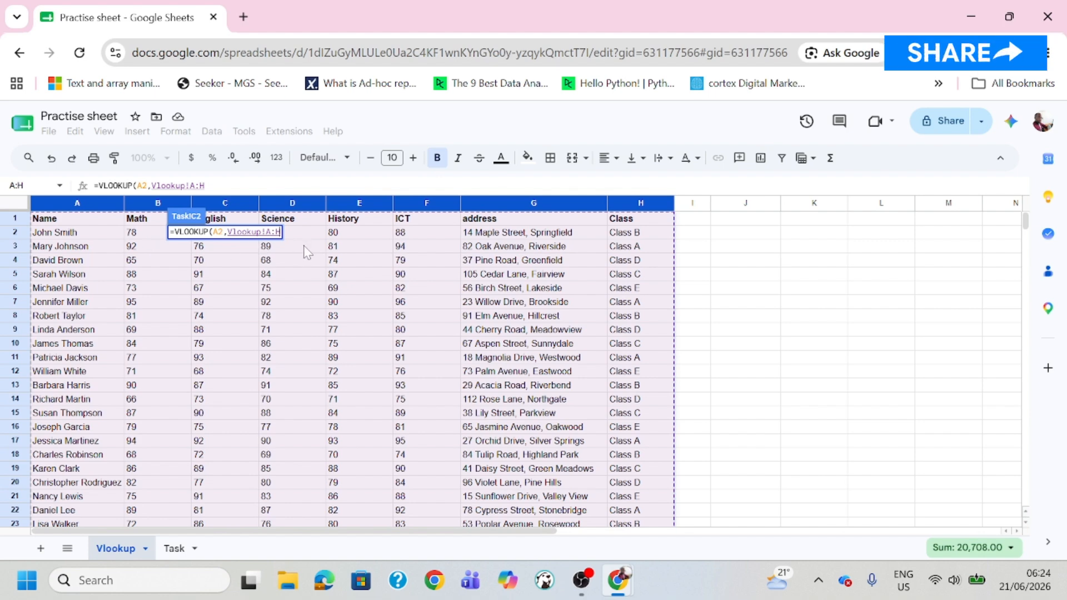
pyautogui.write(',')
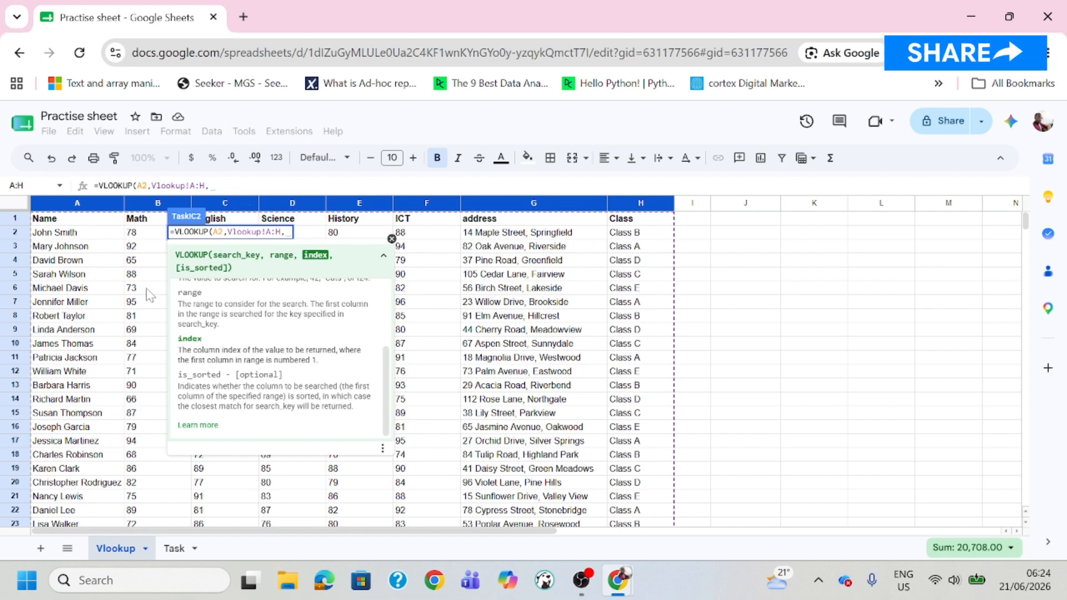
pyautogui.write('2,false')
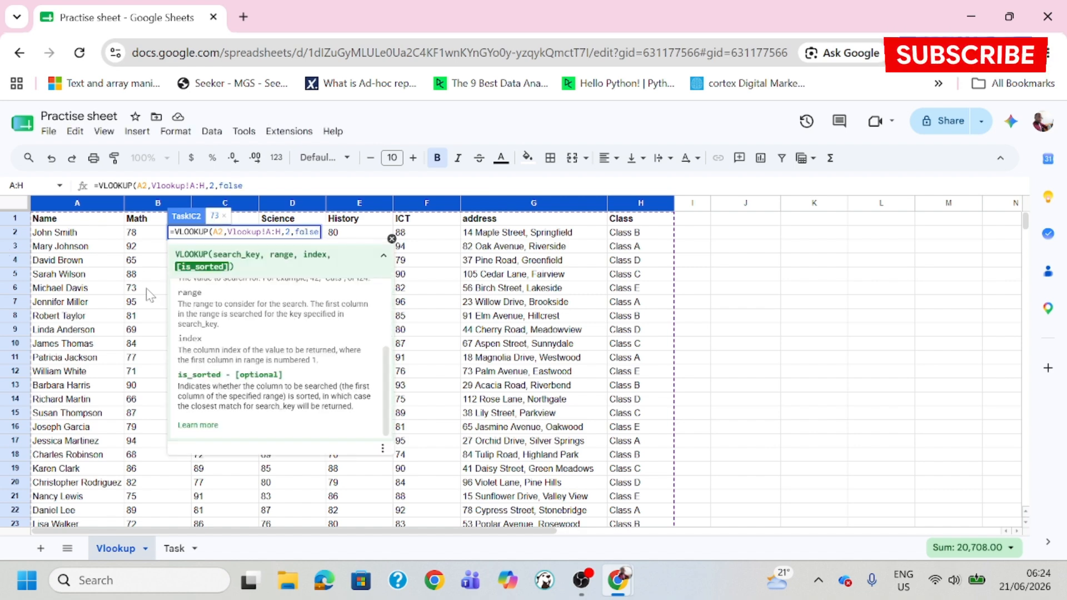
pyautogui.write(')')
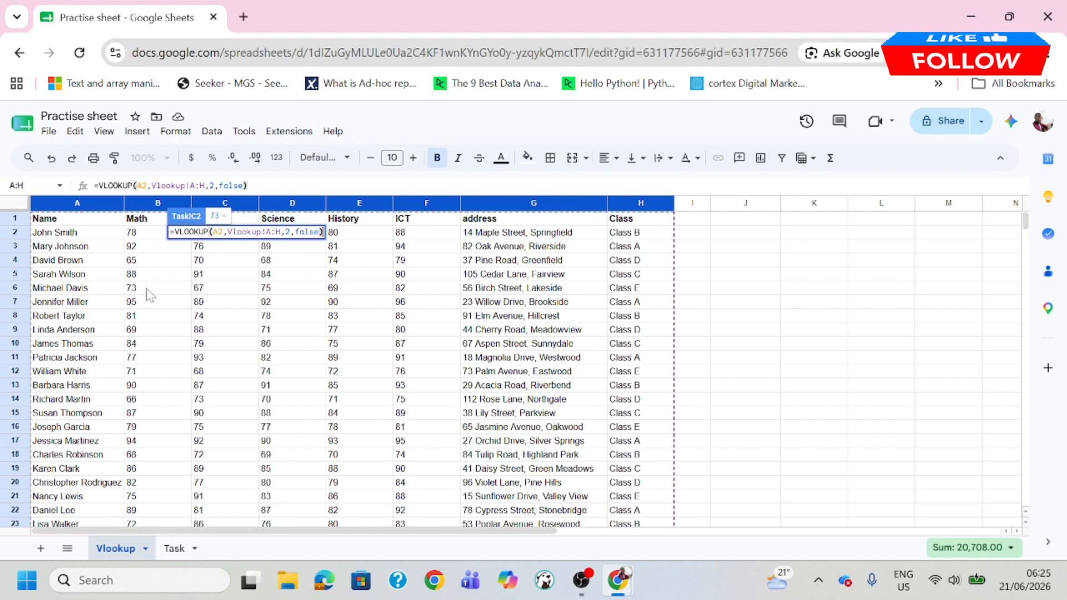
pyautogui.press('Return')
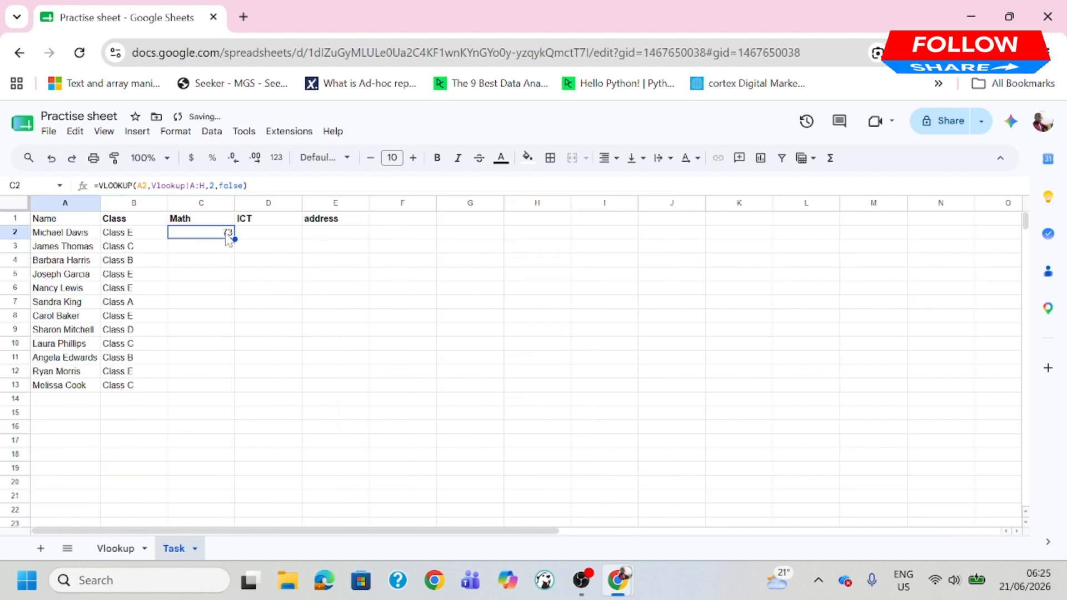
# Step: Fill the Math formula from C2 down to C13
pyautogui.moveTo(234, 237); pyautogui.dragTo(228, 372)
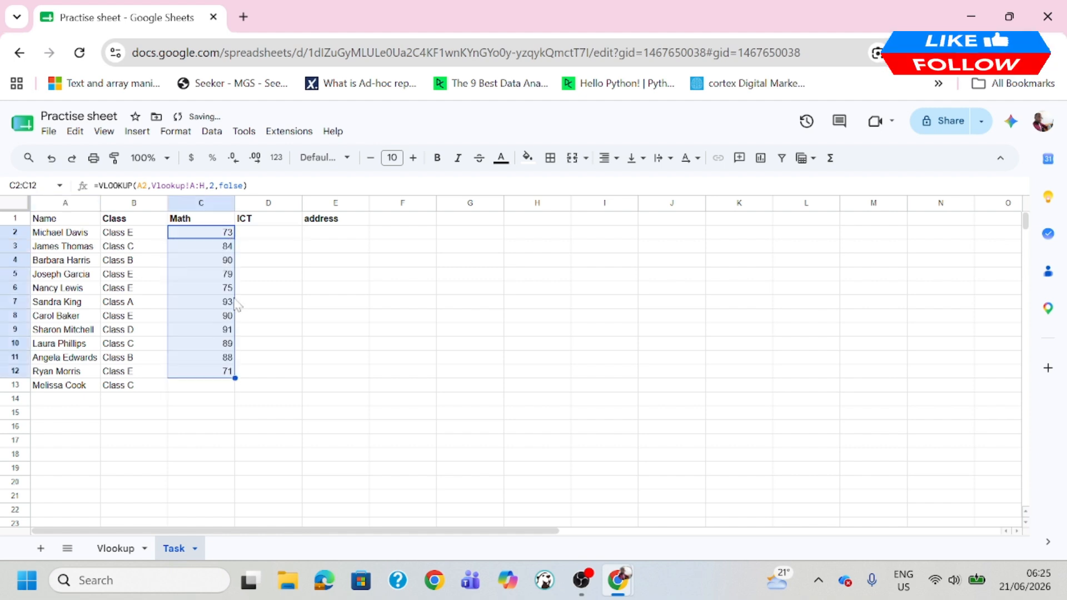
pyautogui.click(230, 375)
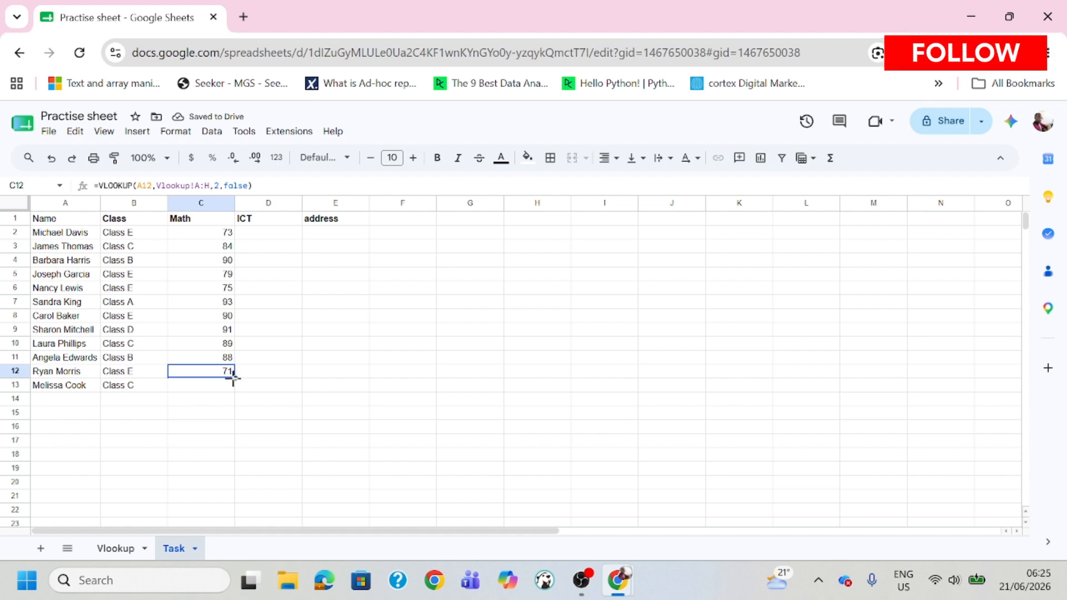
pyautogui.moveTo(235, 377); pyautogui.dragTo(217, 380)
pyautogui.click(232, 373)
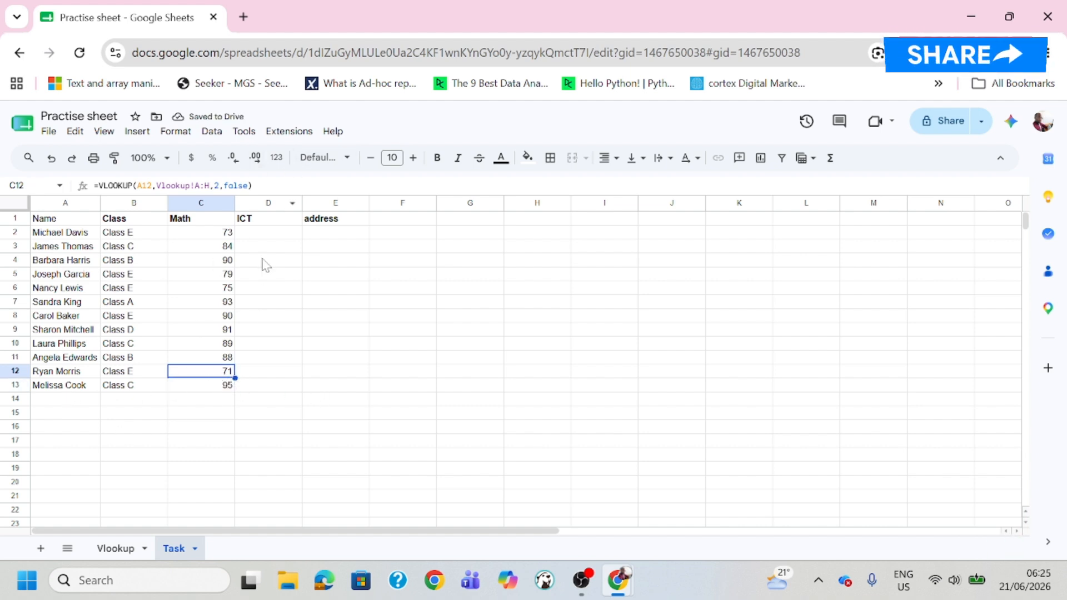
# Step: Check the ICT column on the Vlookup sheet and start a VLOOKUP formula in Task cell D2 with A2 as the search key
pyautogui.click(260, 237)
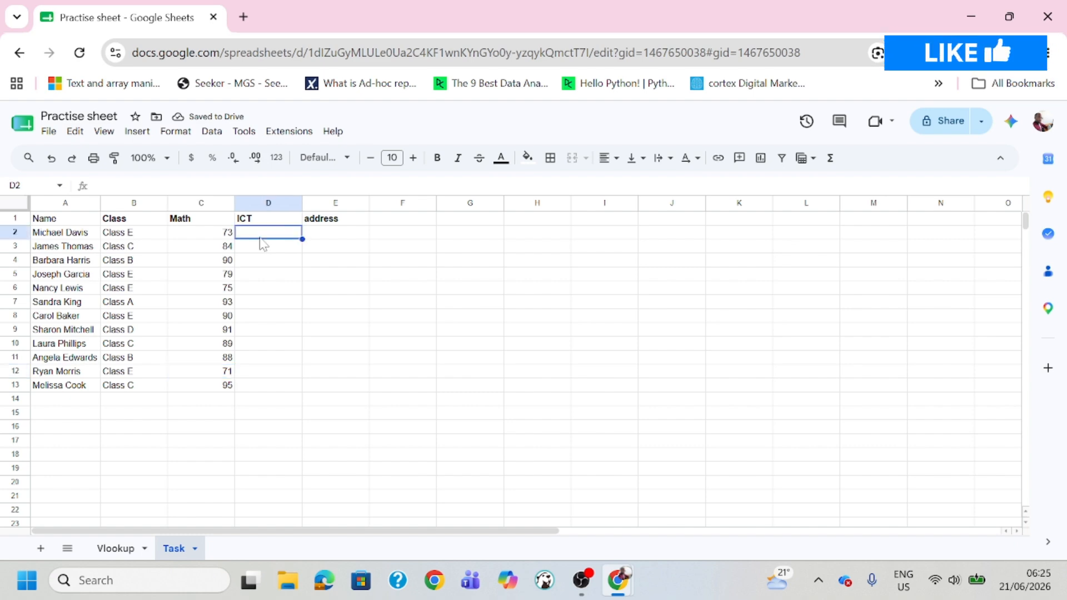
pyautogui.click(64, 235)
pyautogui.click(116, 548)
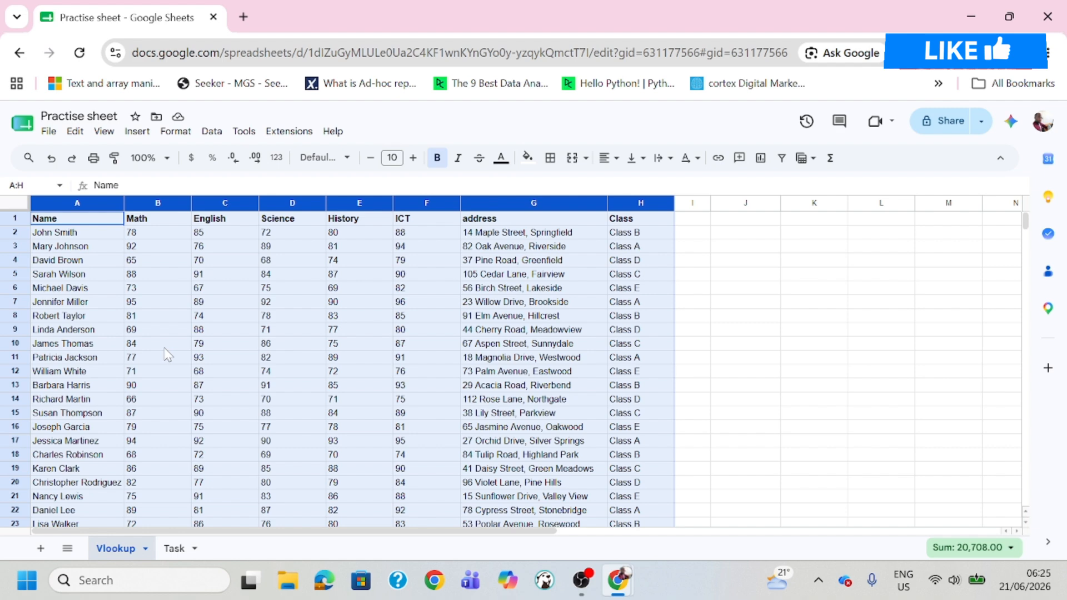
pyautogui.click(434, 277)
pyautogui.click(174, 548)
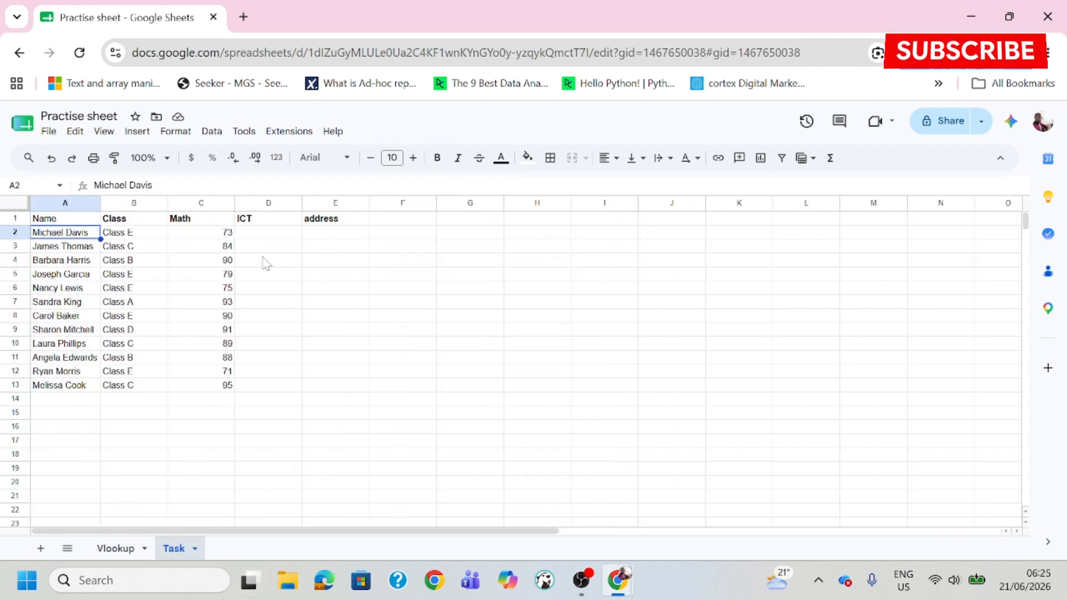
pyautogui.click(265, 234)
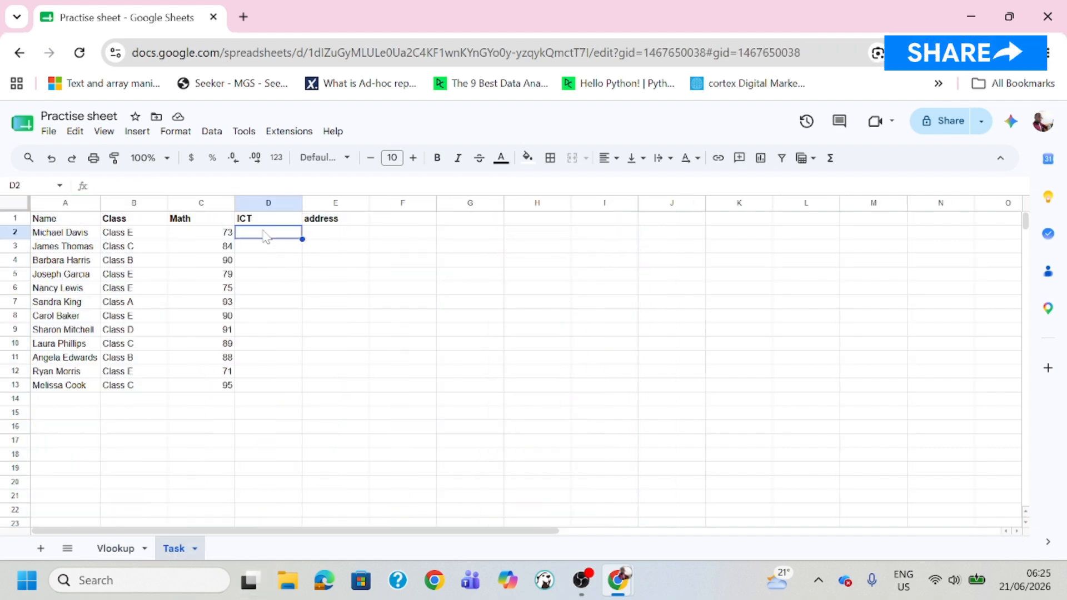
pyautogui.write('=VLOOKUP(')
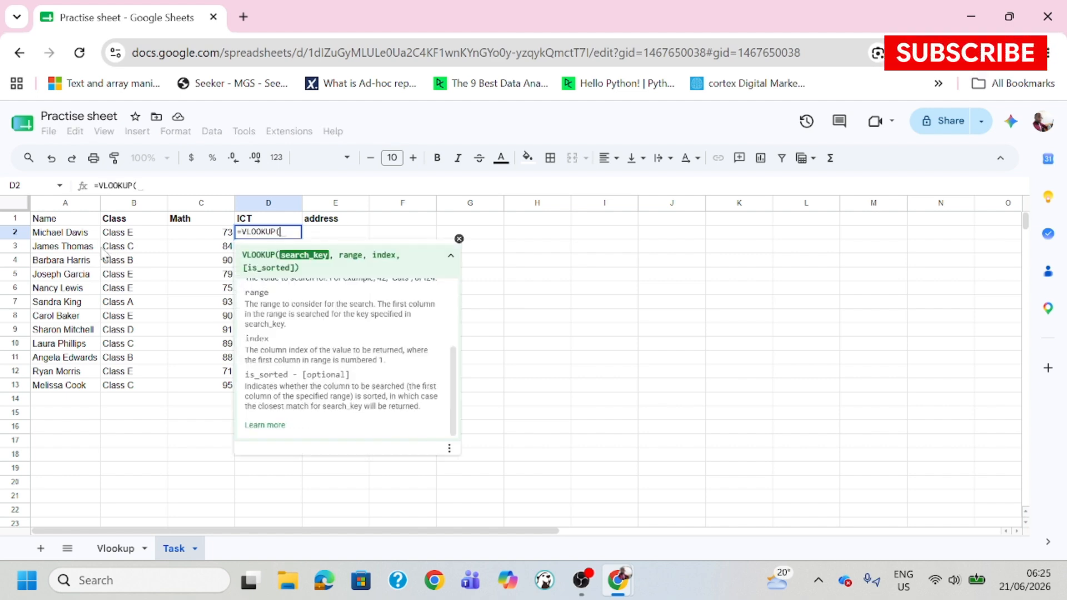
pyautogui.click(75, 236)
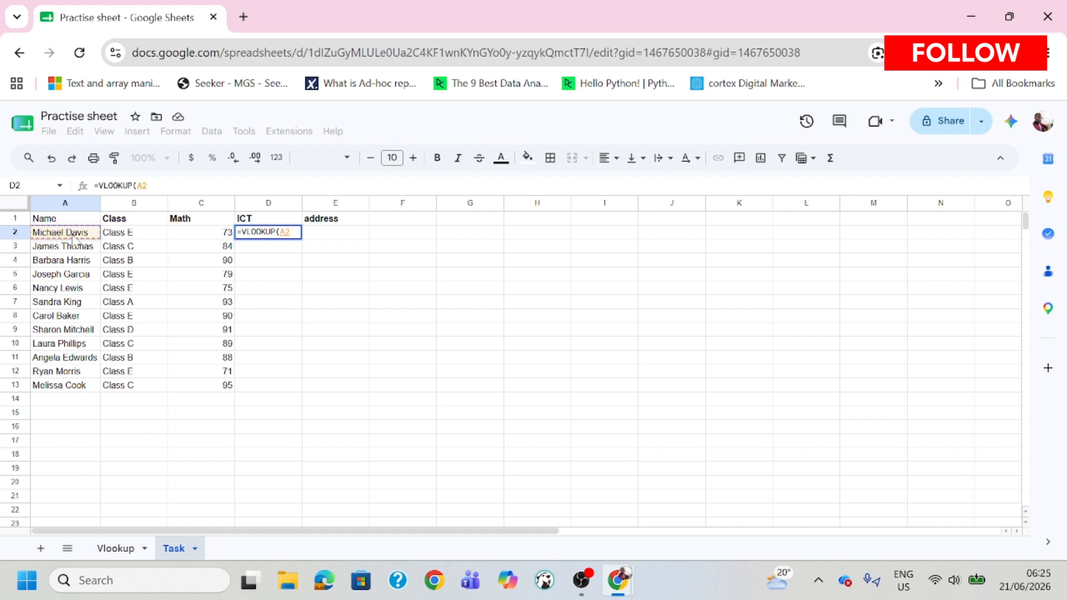
pyautogui.write(',')
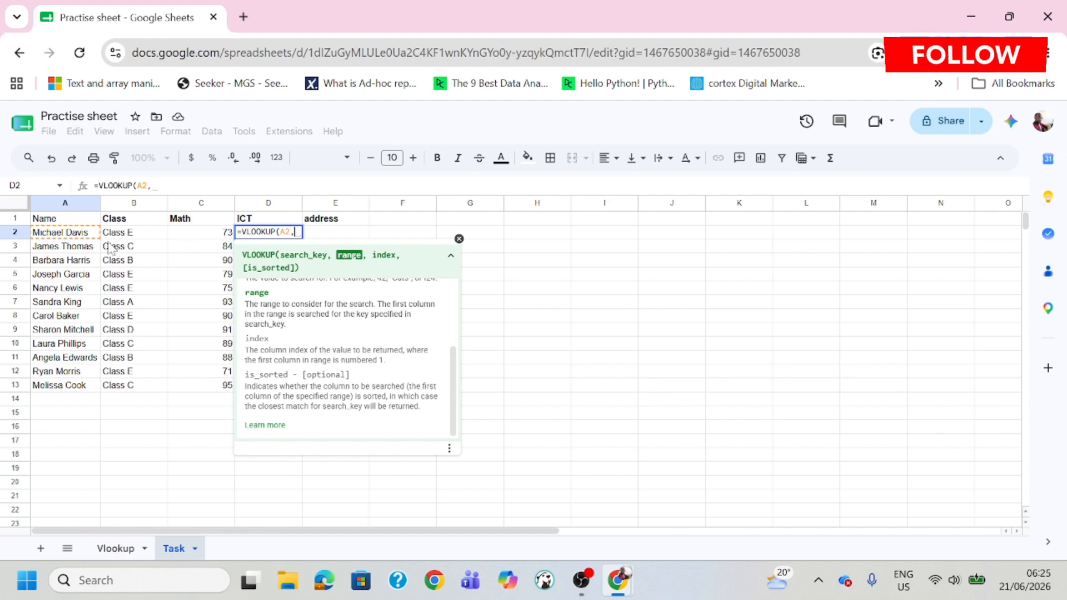
# Step: Set the ICT formula's lookup range to columns A:H of the Vlookup sheet
pyautogui.click(123, 552)
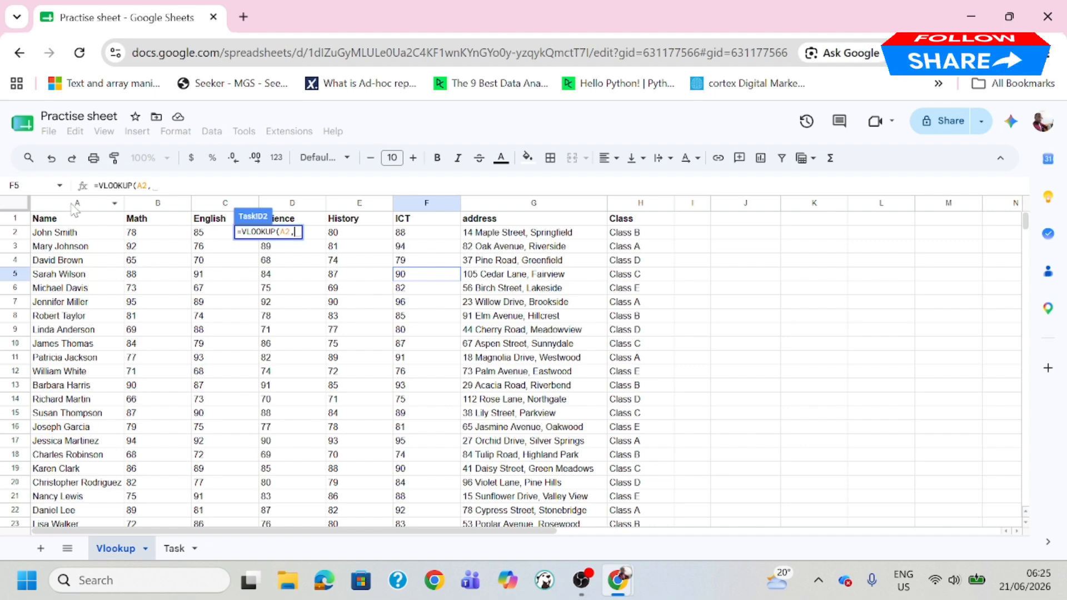
pyautogui.moveTo(73, 206); pyautogui.dragTo(438, 237)
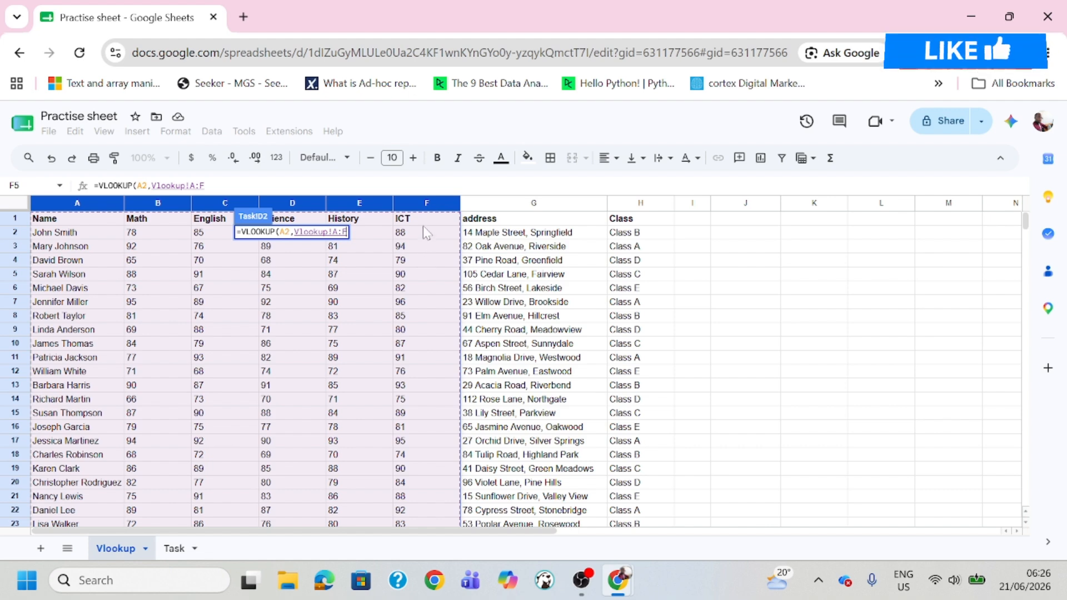
pyautogui.hotkey('shift', 'Right')
pyautogui.hotkey('shift', 'Right')
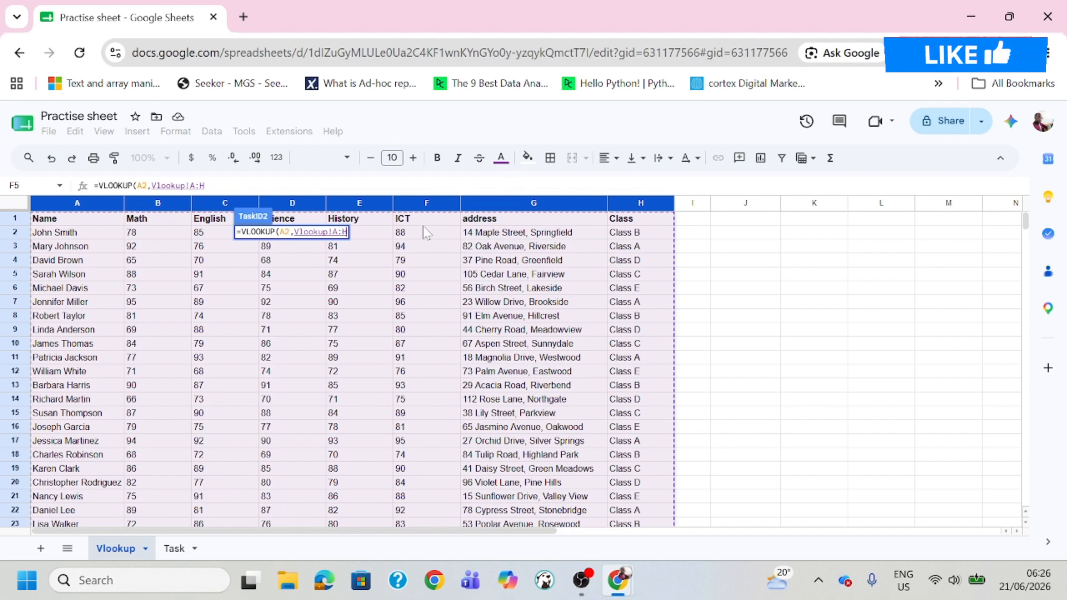
pyautogui.write(',')
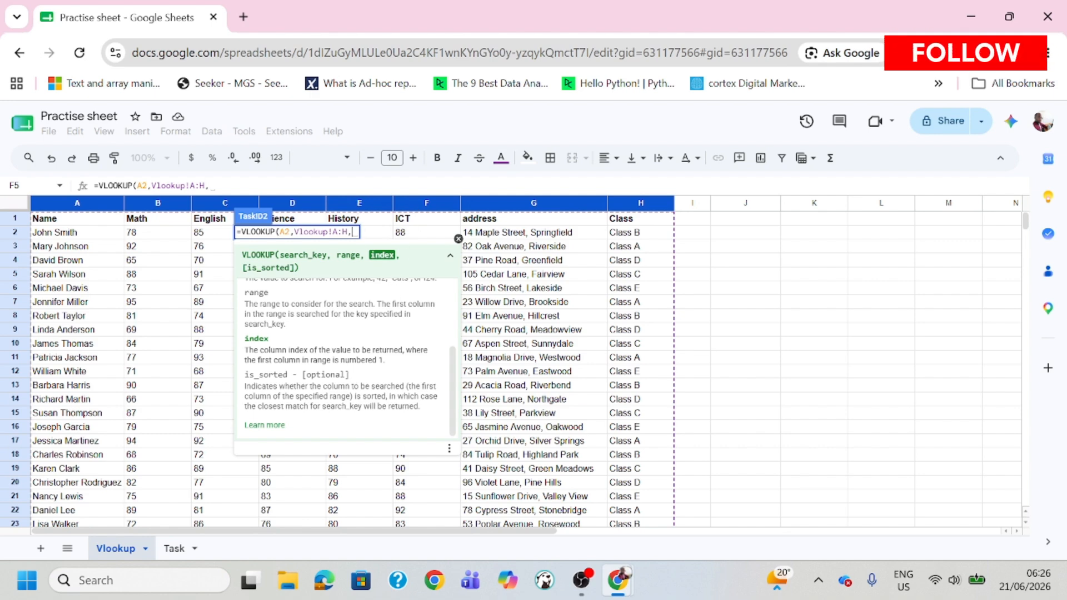
# Step: Finish the ICT formula with column index 6 and false for is_sorted, and fill it from D2 down to D13
pyautogui.write('6')
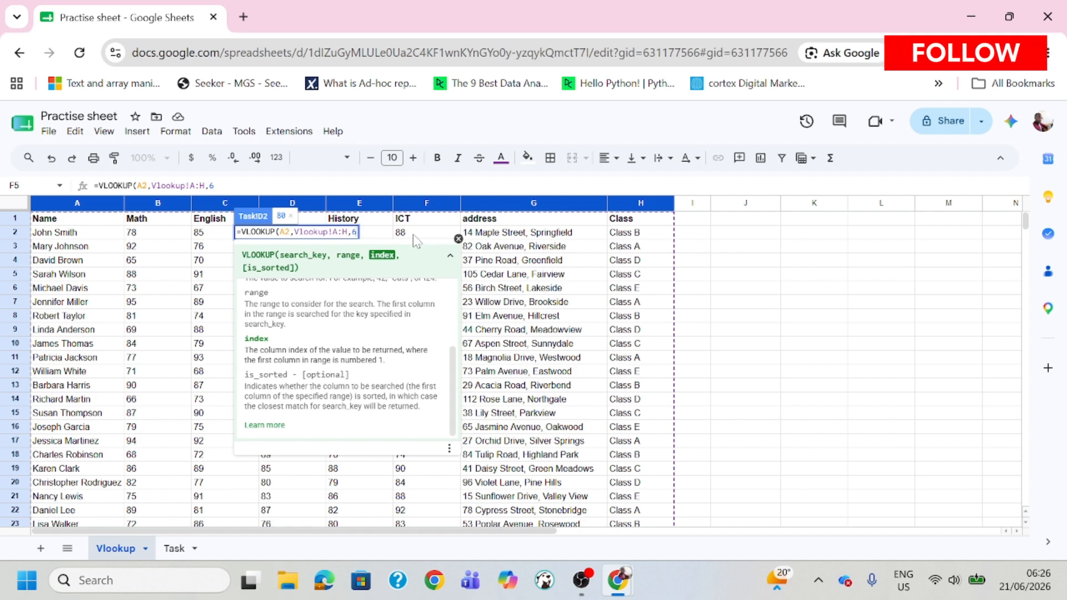
pyautogui.write(',false')
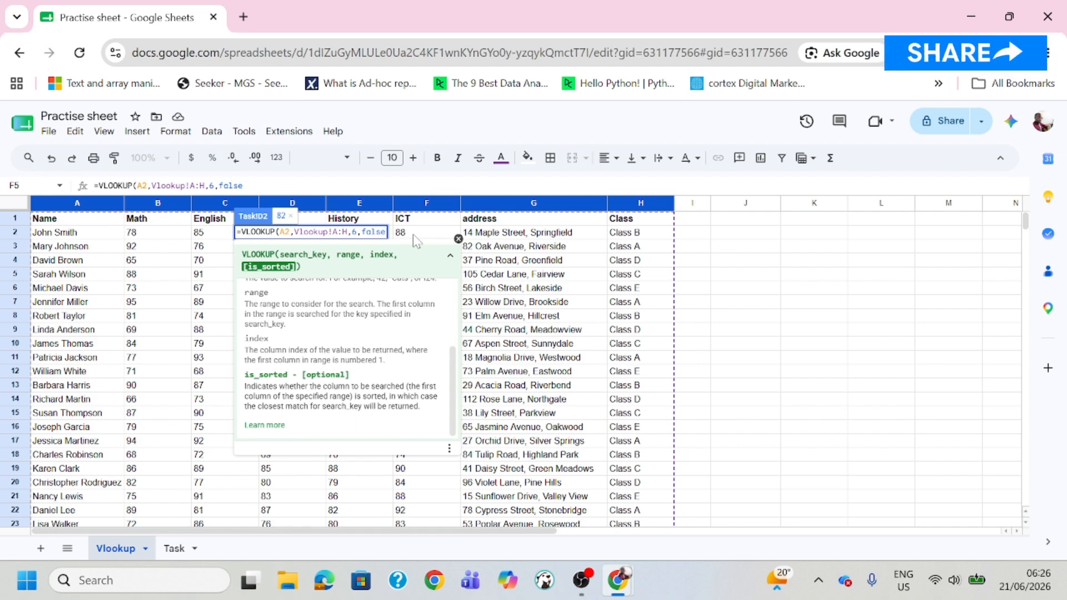
pyautogui.write(')')
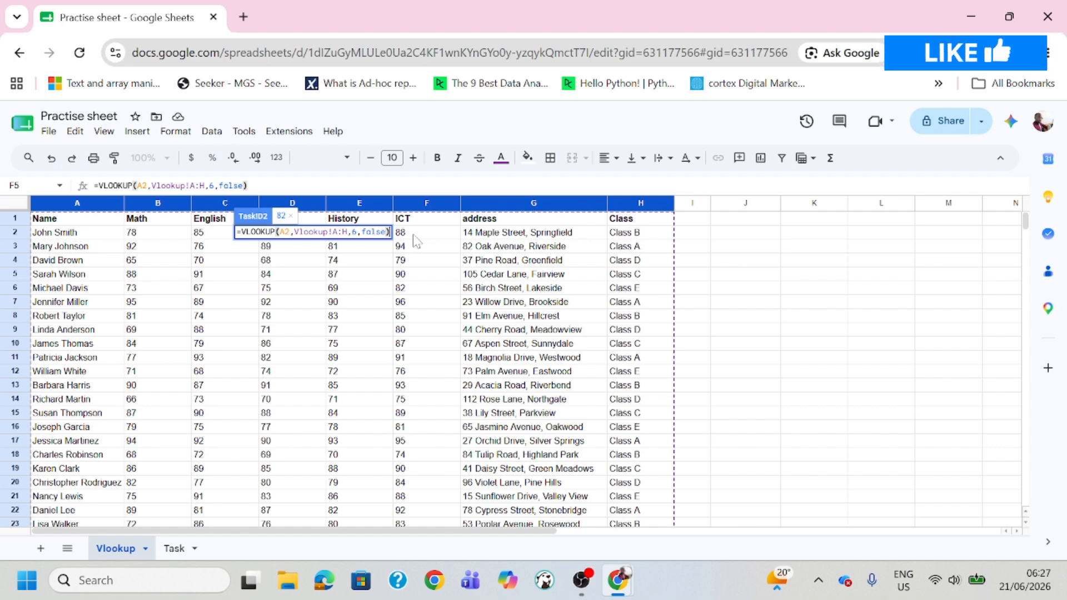
pyautogui.press('Return')
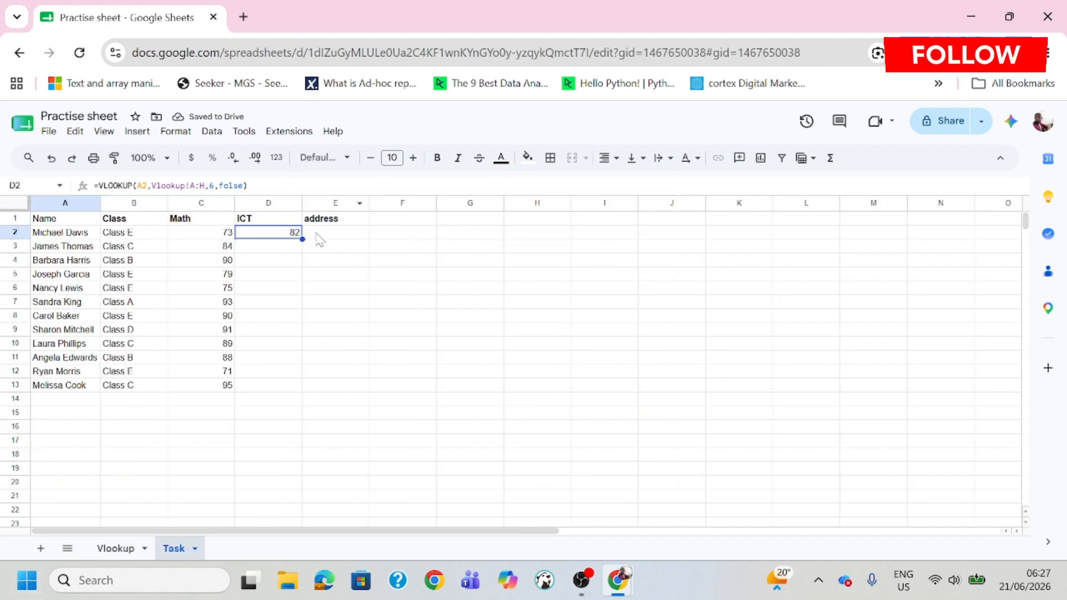
pyautogui.moveTo(303, 239); pyautogui.dragTo(278, 386)
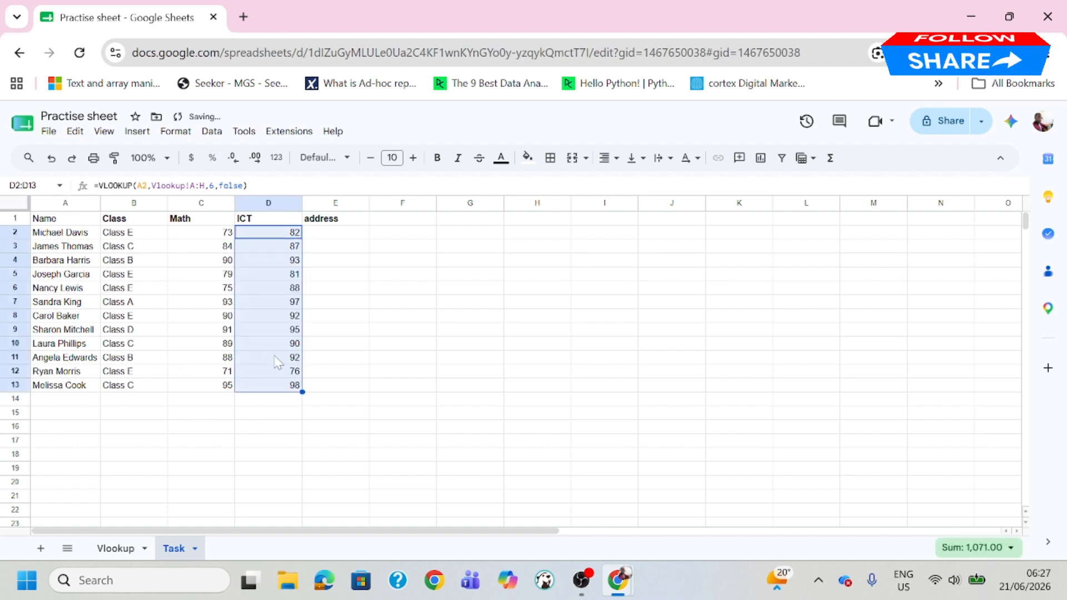
# Step: Examine several students' Class, Math and ICT cells on the Task sheet and the formulas behind them
pyautogui.click(75, 362)
pyautogui.click(72, 275)
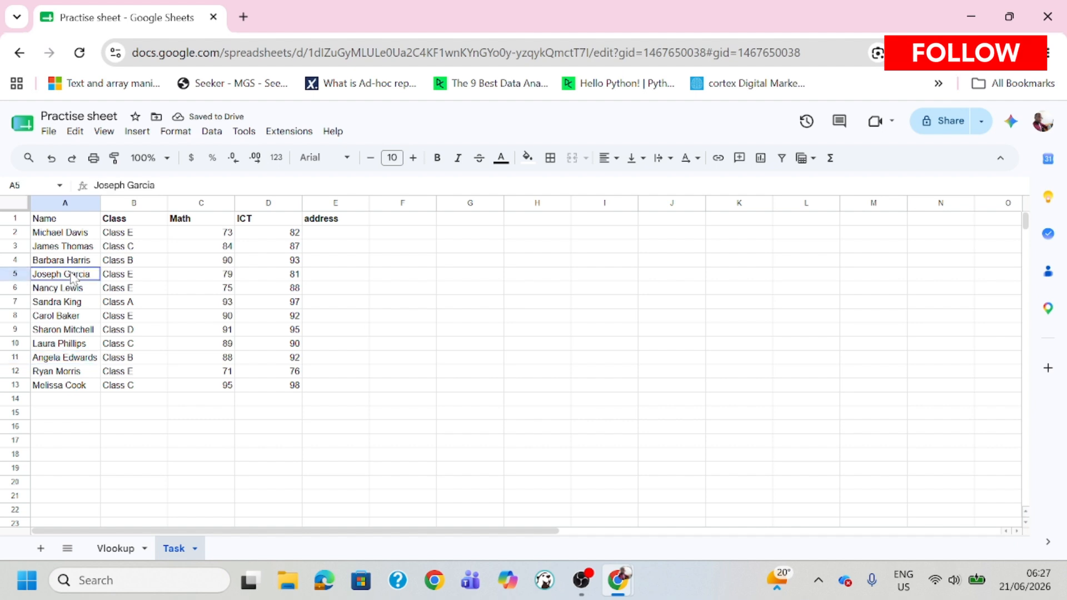
pyautogui.click(293, 289)
pyautogui.click(213, 289)
pyautogui.click(238, 271)
pyautogui.click(216, 263)
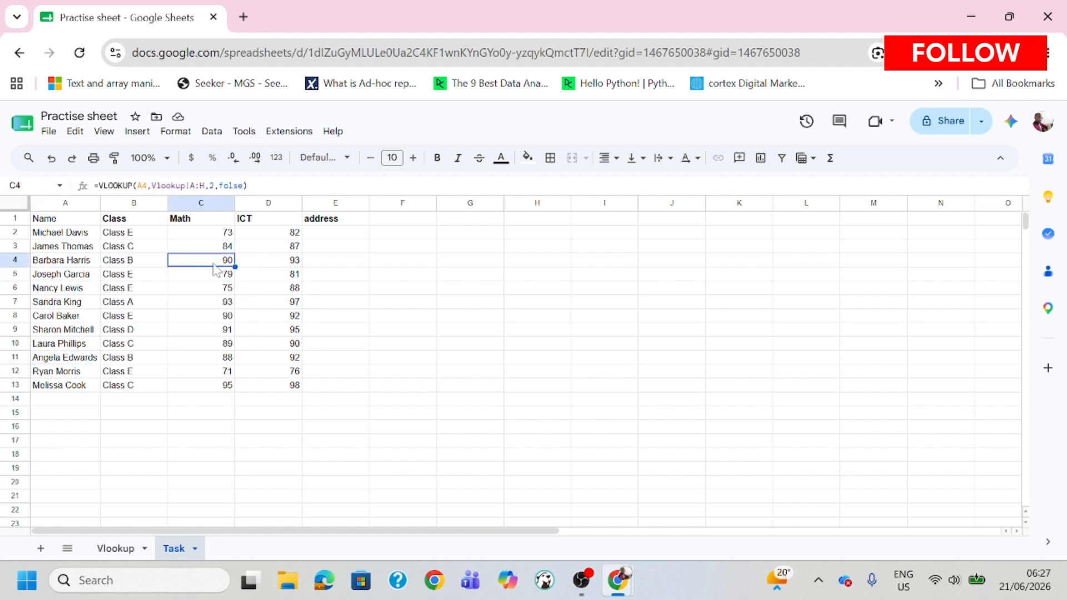
pyautogui.click(143, 265)
pyautogui.click(271, 331)
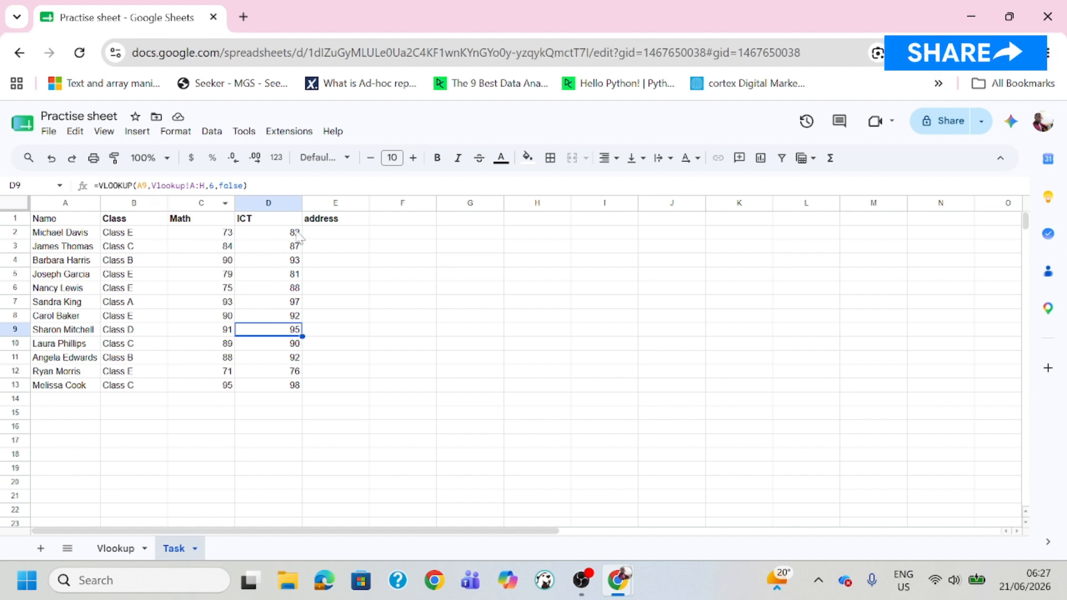
# Step: Check the address column and the data columns A to H on the Vlookup sheet, and return to the Task sheet
pyautogui.click(335, 234)
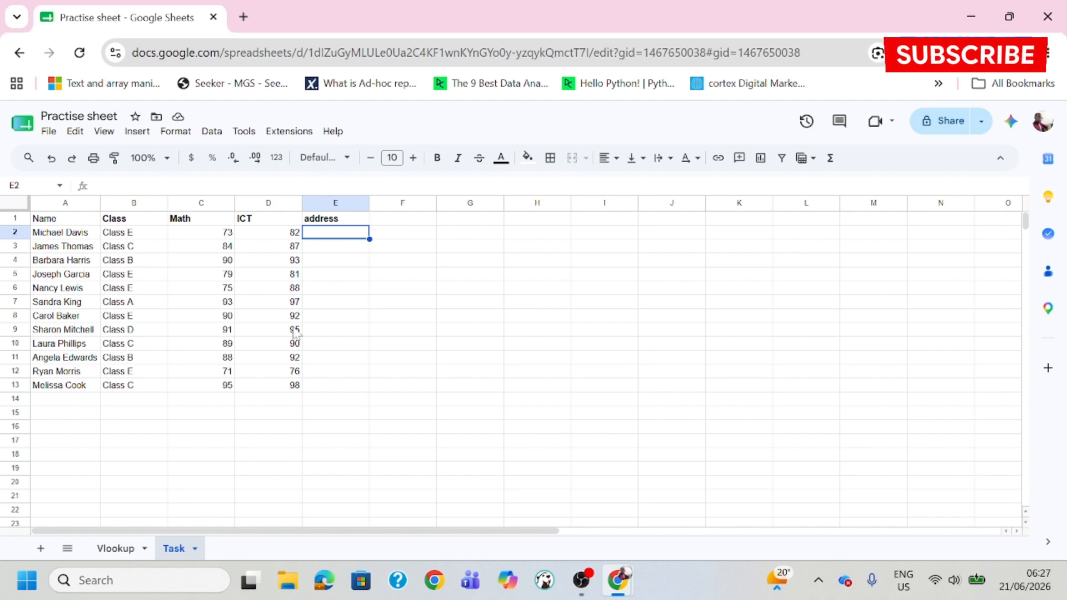
pyautogui.click(55, 248)
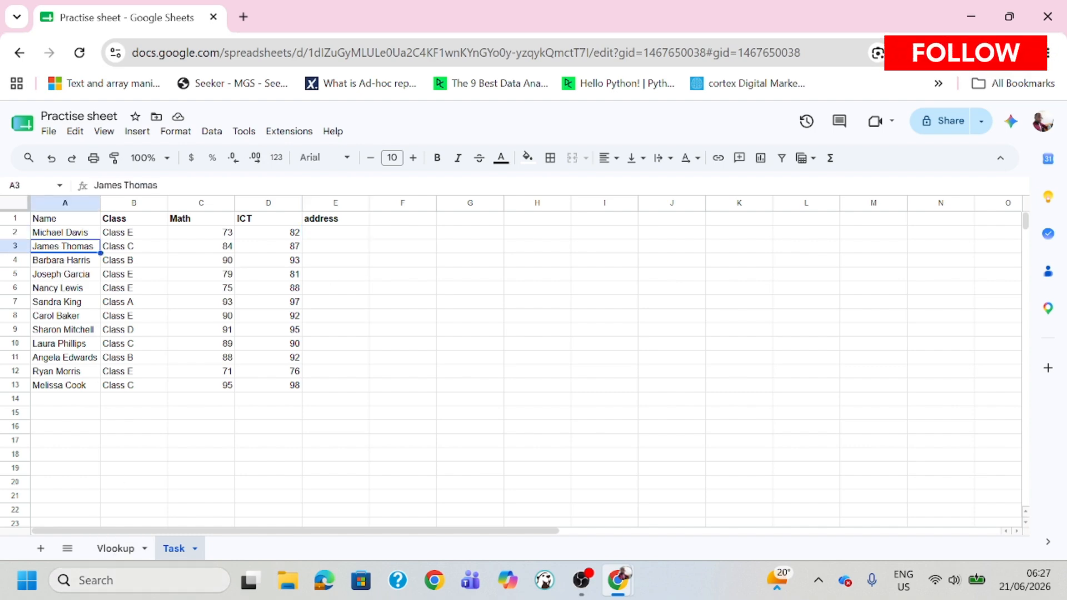
pyautogui.click(114, 549)
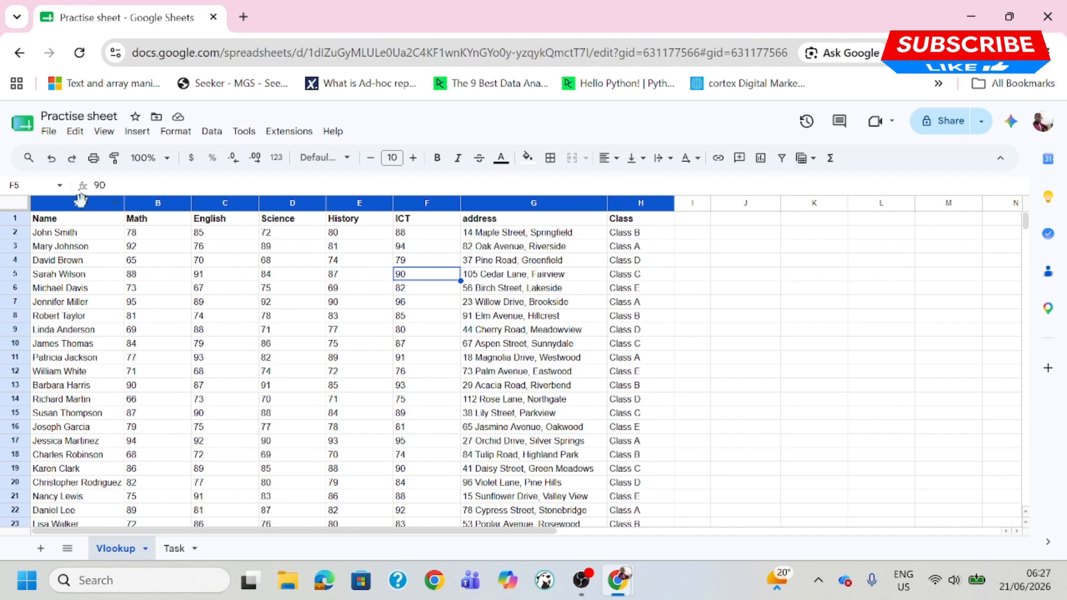
pyautogui.moveTo(78, 203); pyautogui.dragTo(620, 206)
pyautogui.click(568, 289)
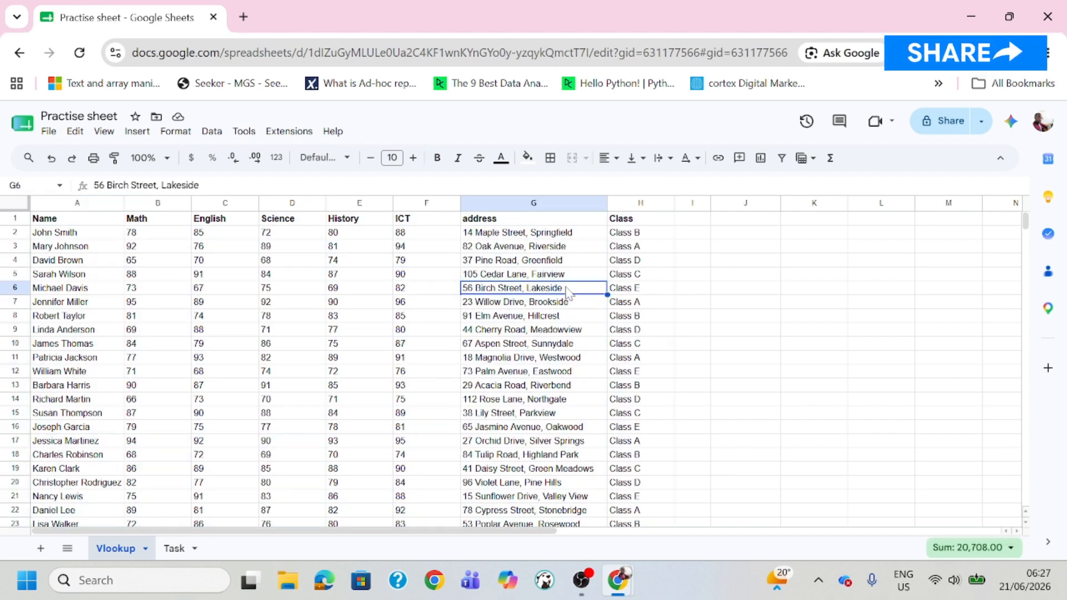
pyautogui.click(174, 548)
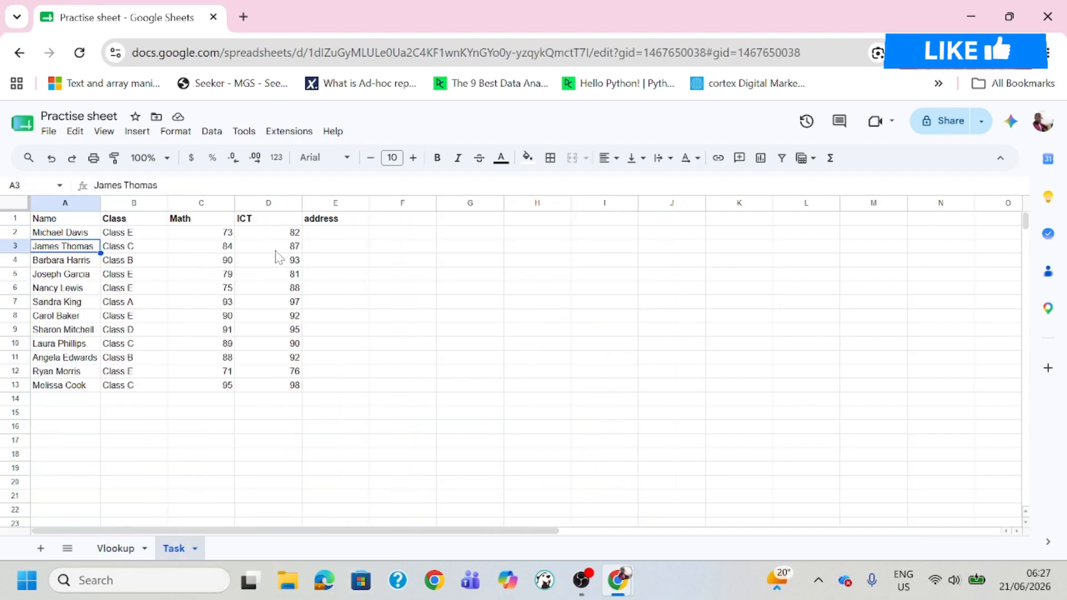
# Step: Start a VLOOKUP formula in Task cell E2 under address, with A2 as the search key
pyautogui.click(345, 233)
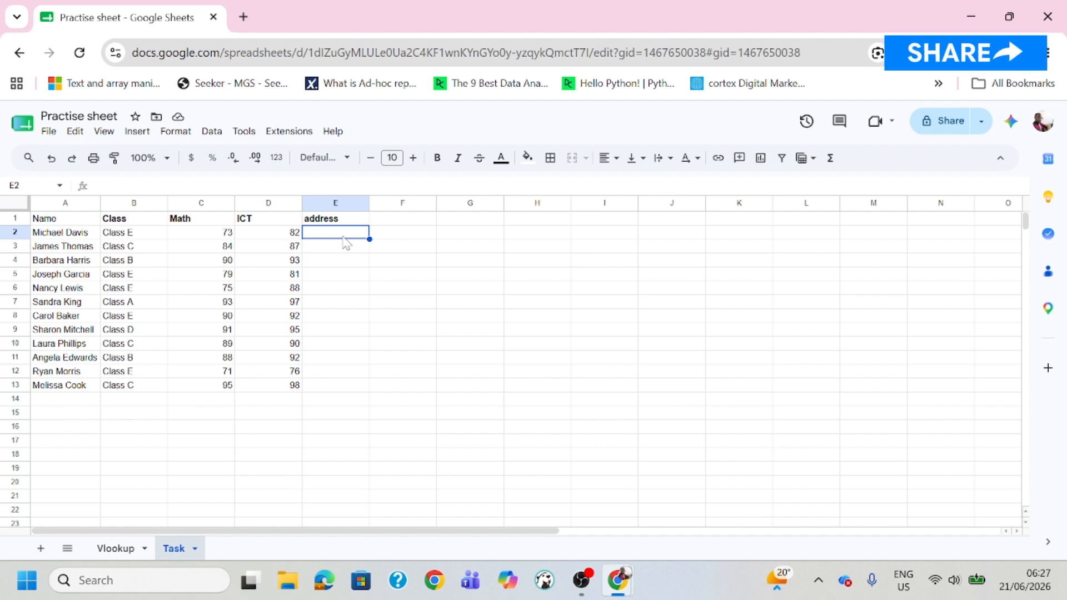
pyautogui.write('=')
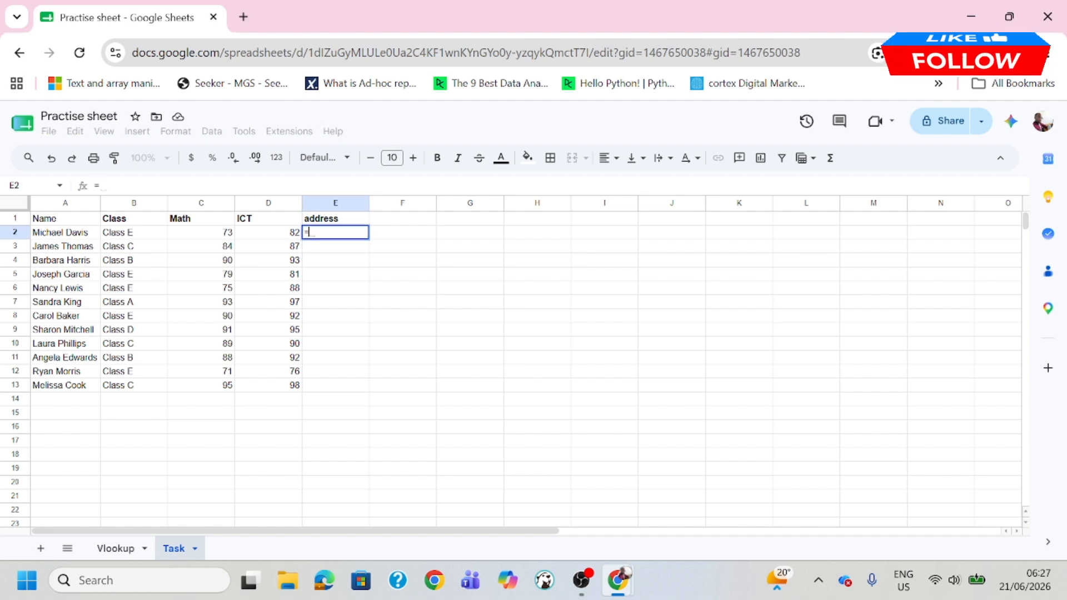
pyautogui.write('vlo')
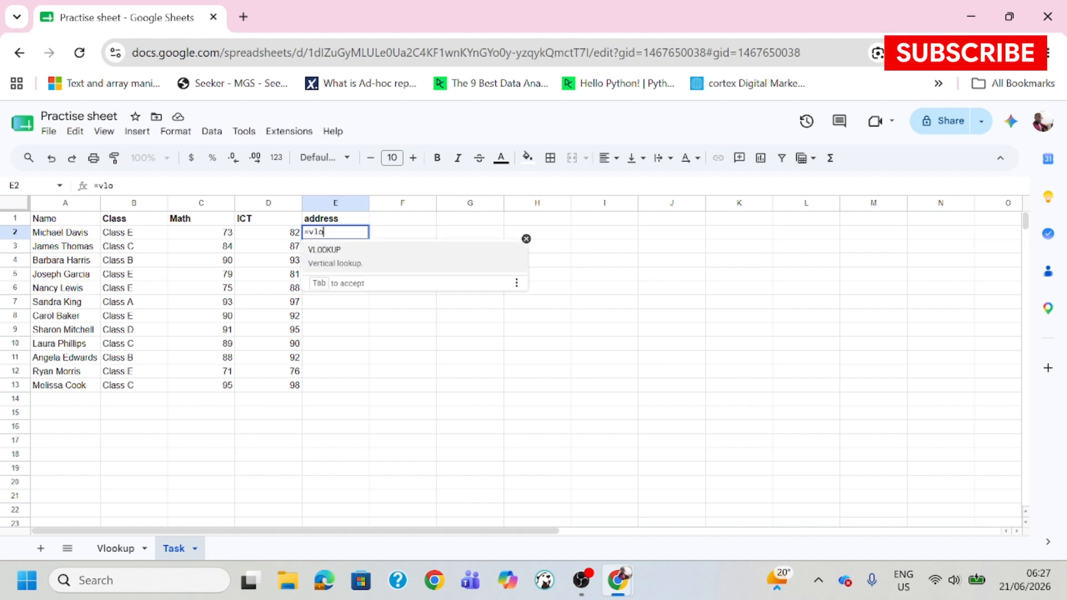
pyautogui.press('Tab')
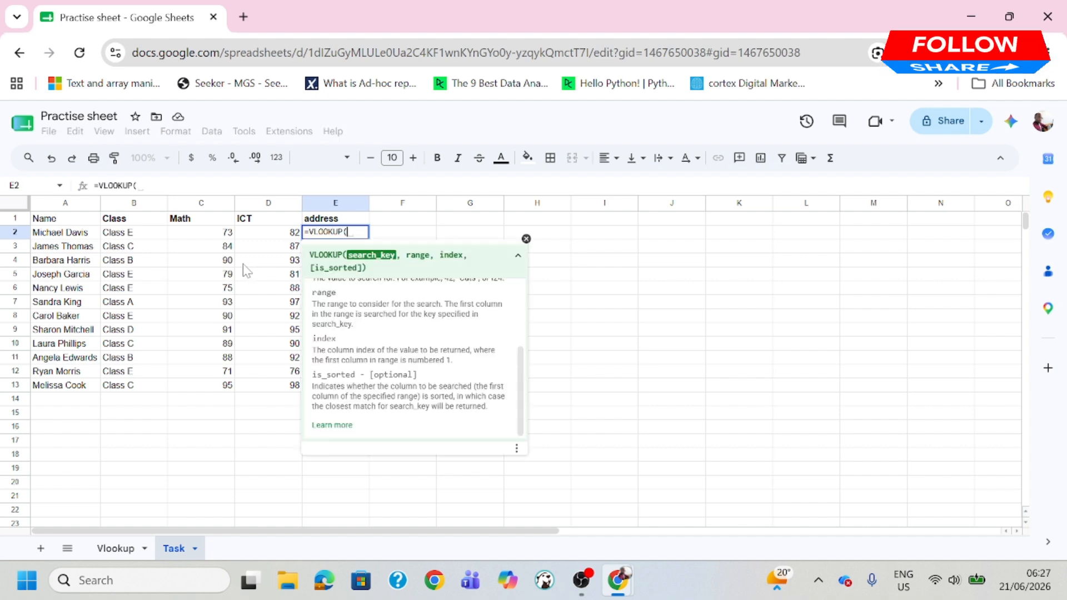
pyautogui.click(68, 239)
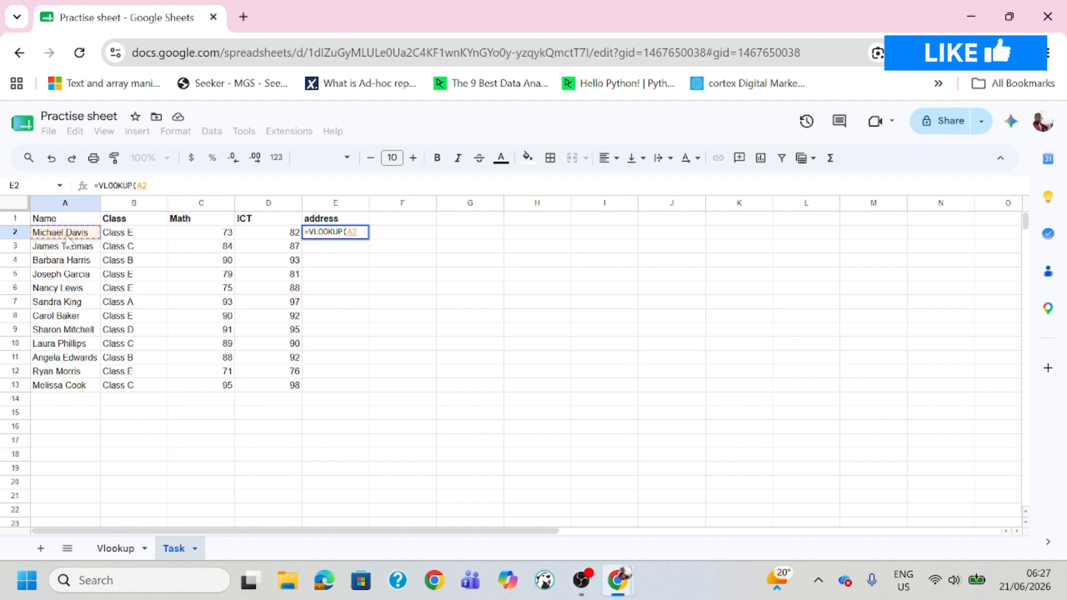
pyautogui.write(',')
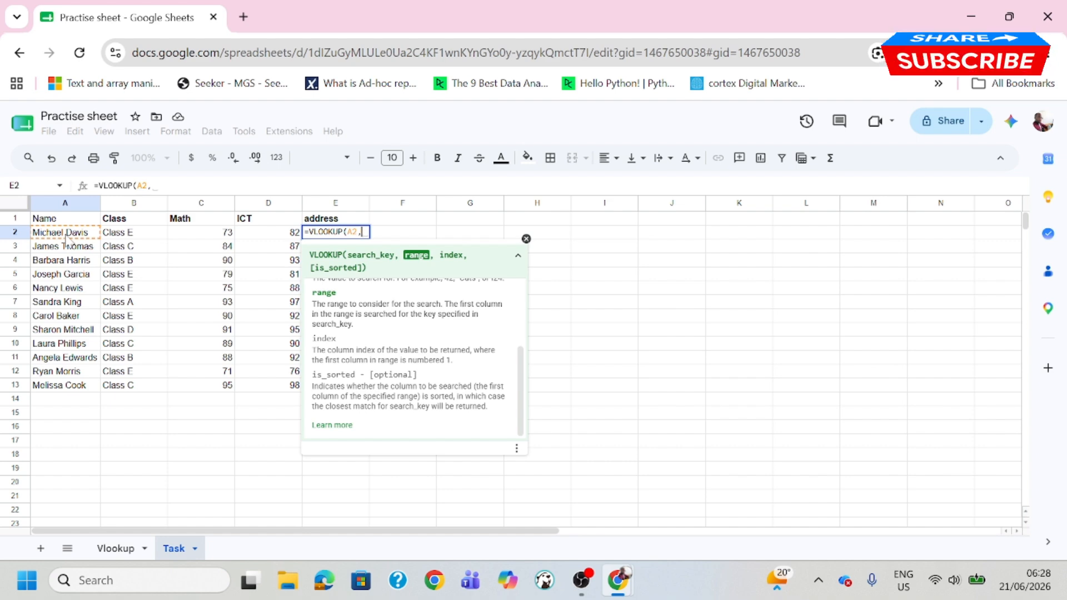
# Step: Set the address formula's lookup range to columns A:H of the Vlookup sheet
pyautogui.click(114, 550)
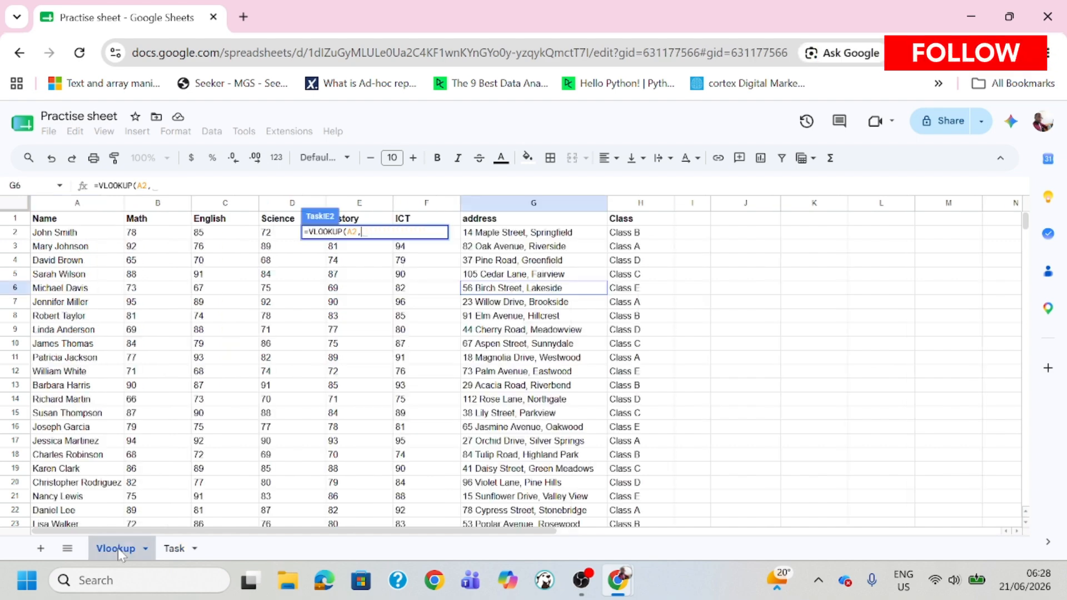
pyautogui.moveTo(55, 208); pyautogui.dragTo(642, 239)
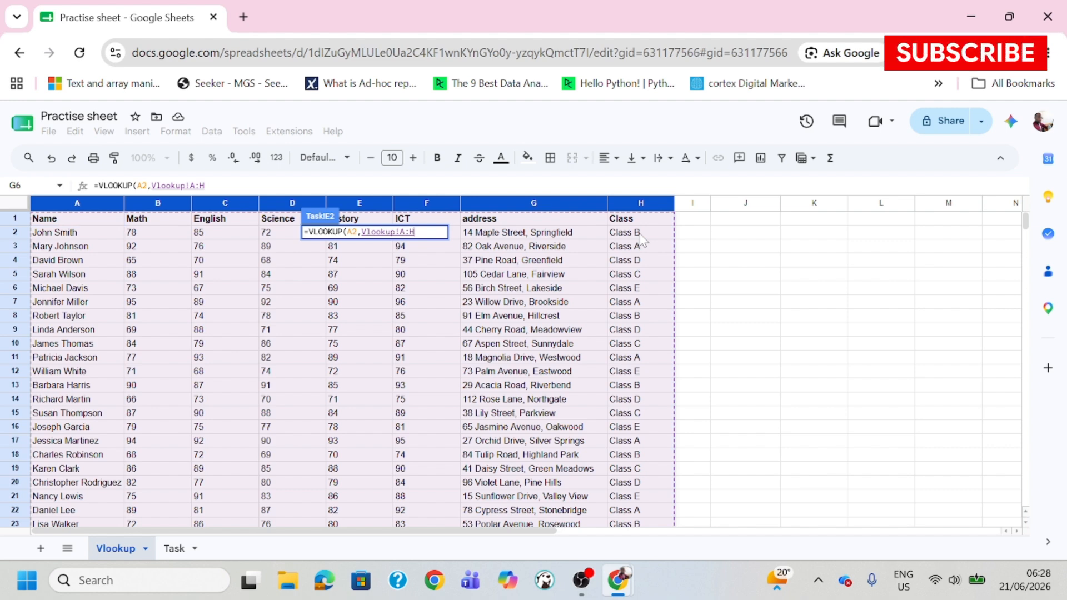
pyautogui.write(',')
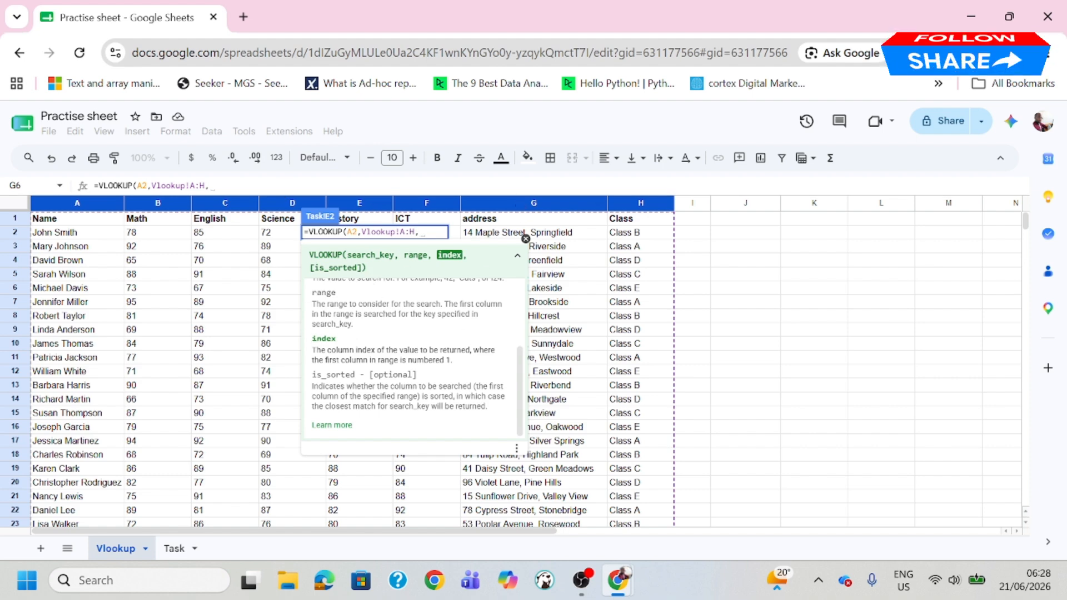
# Step: Finish the address formula with column index 7 and false for is_sorted
pyautogui.write('7')
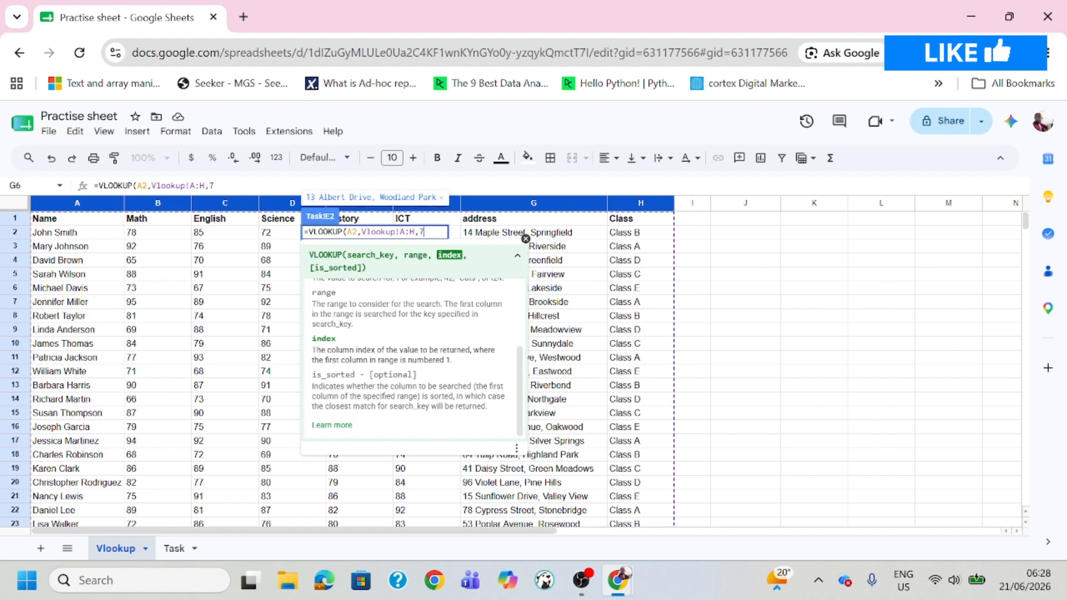
pyautogui.write(',')
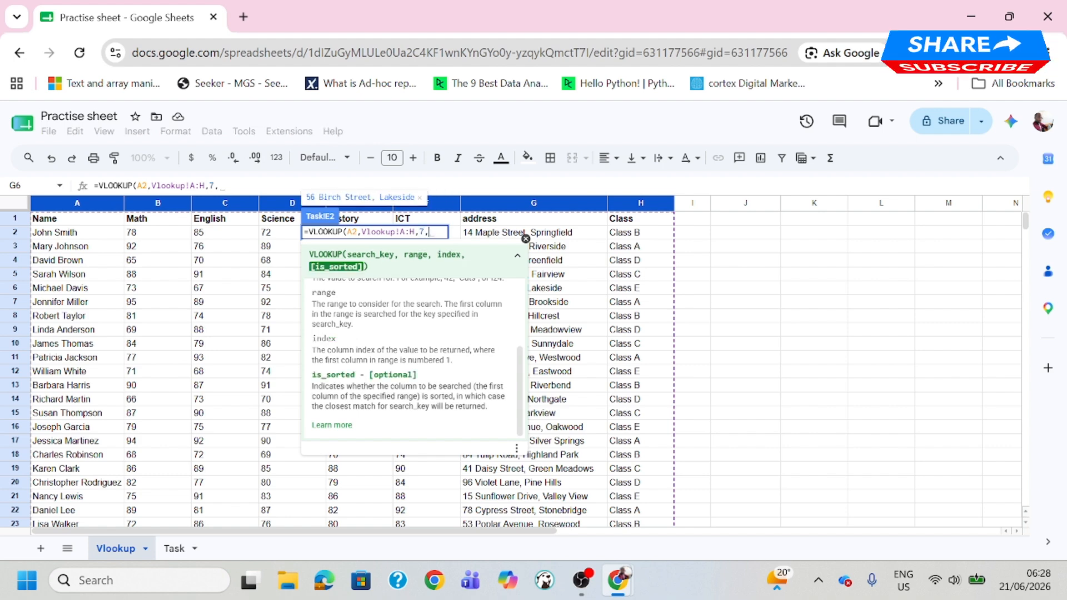
pyautogui.write('false')
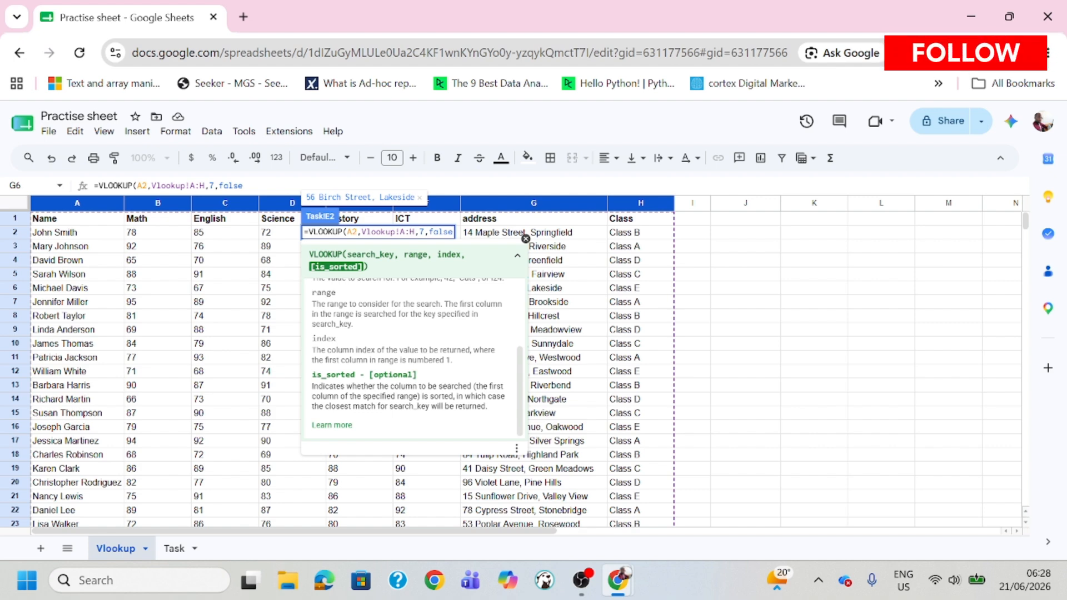
pyautogui.write(')')
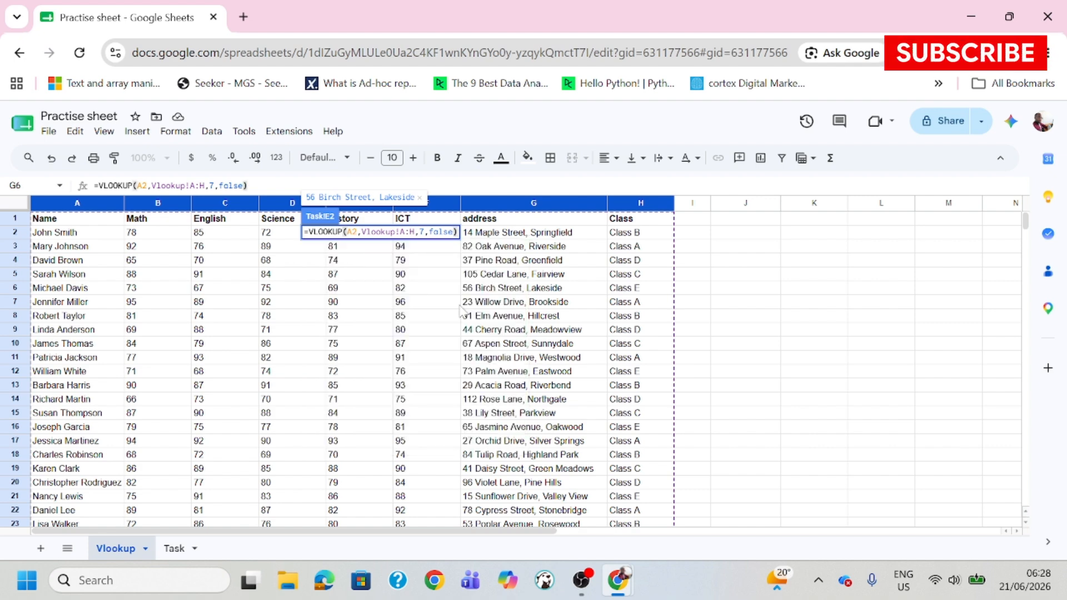
pyautogui.press('Return')
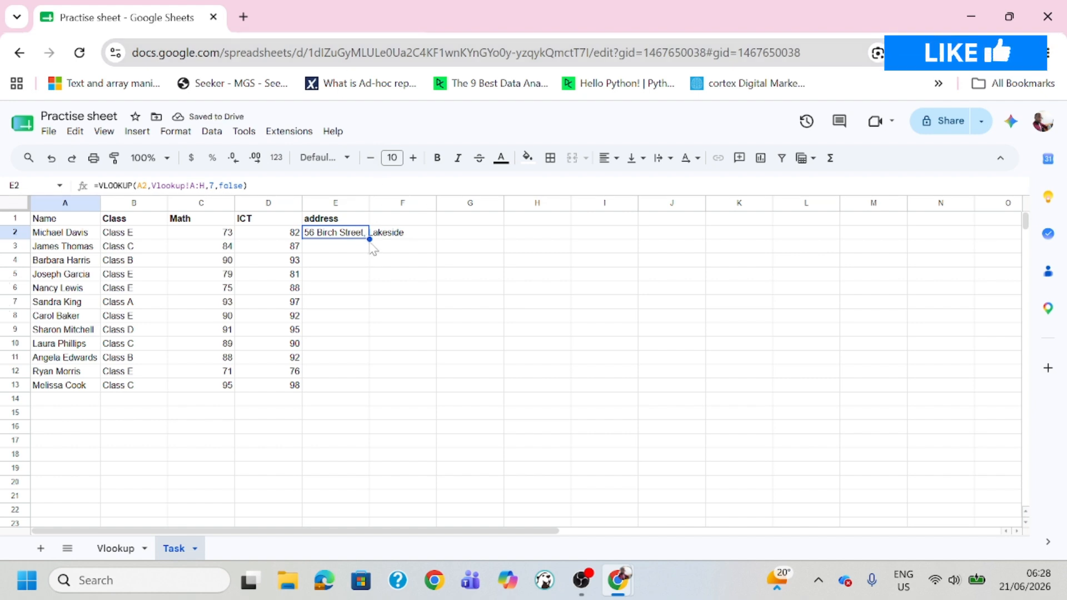
# Step: Fill the address formula from E2 down to E13 and fit column E's width to its contents
pyautogui.moveTo(369, 239); pyautogui.dragTo(369, 388)
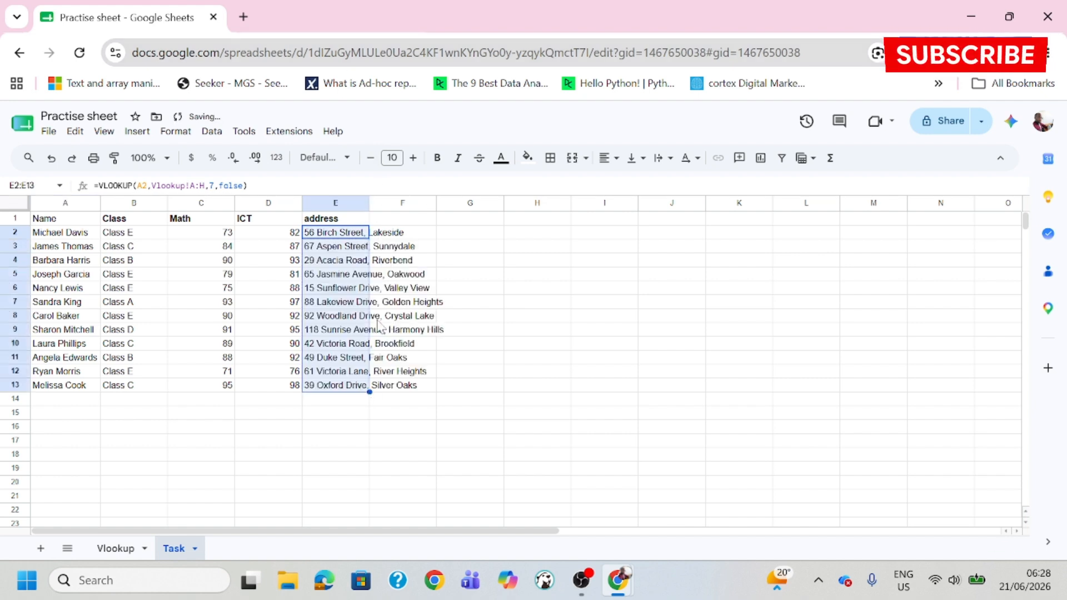
pyautogui.doubleClick(369, 202)
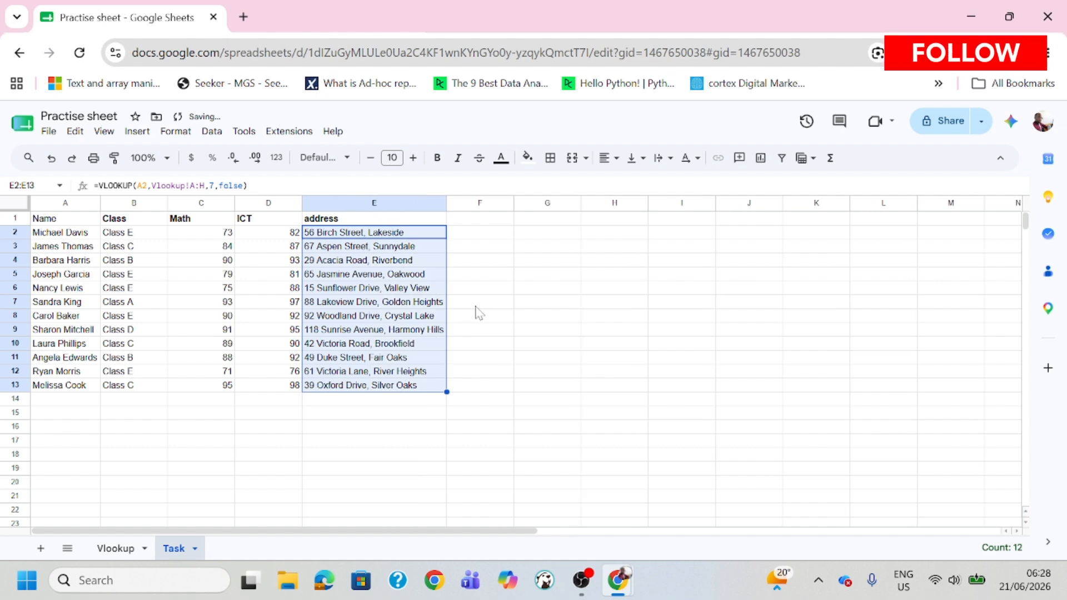
pyautogui.click(476, 303)
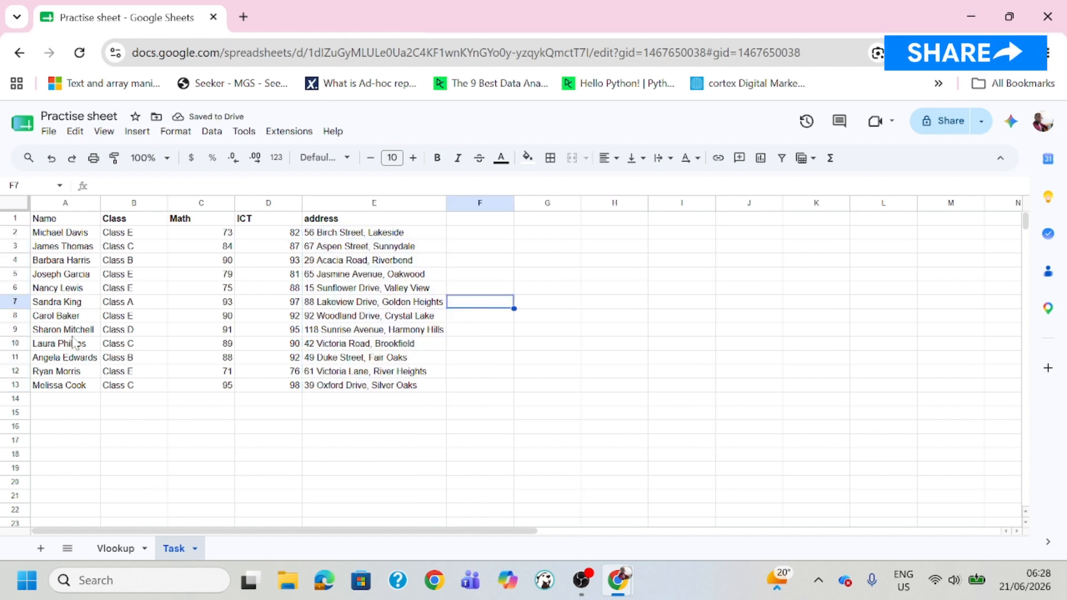
# Step: Copy the student's name from Task cell A7 and search for it on the Vlookup sheet
pyautogui.click(52, 304)
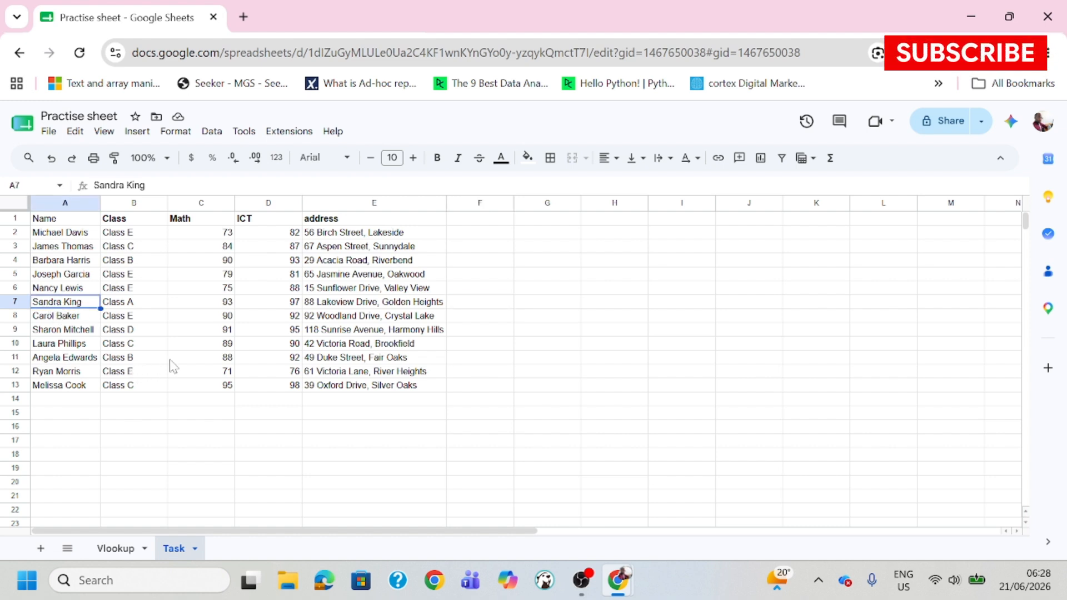
pyautogui.hotkey('ctrl', 'c')
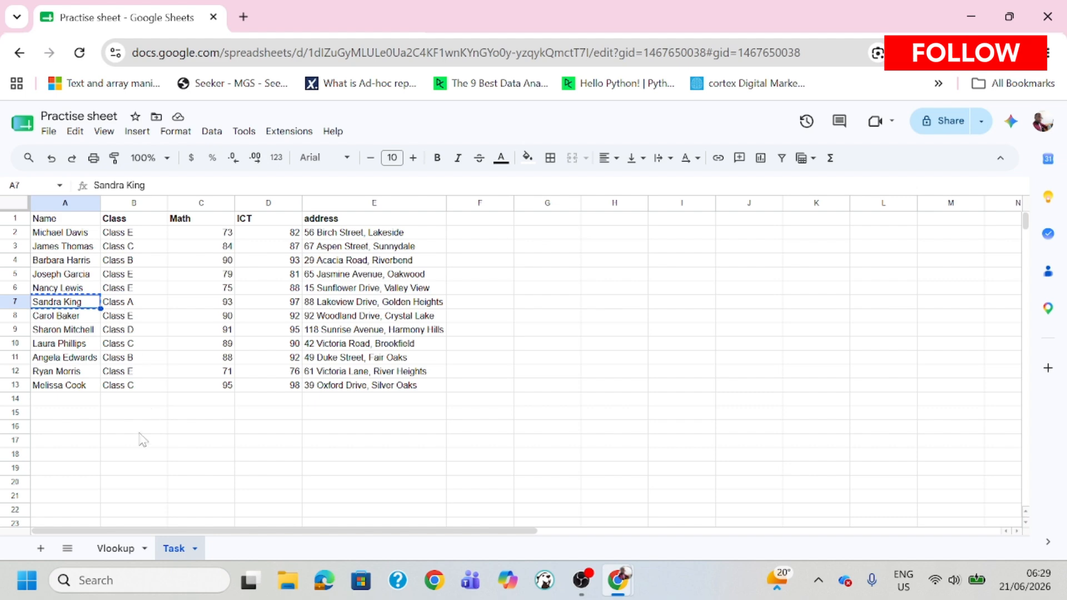
pyautogui.click(124, 547)
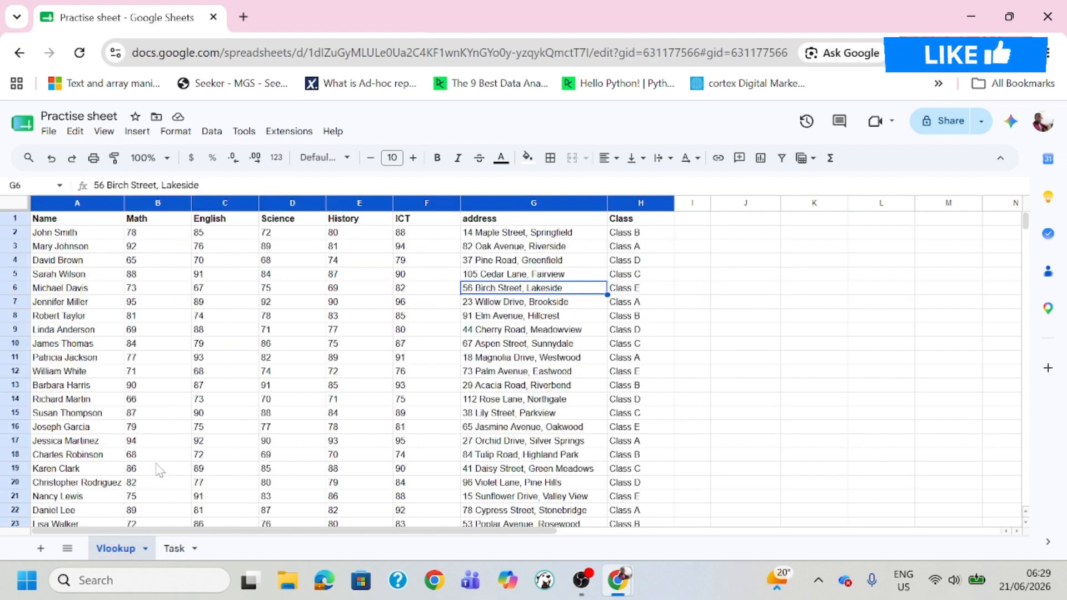
pyautogui.click(171, 428)
pyautogui.scroll(-3, 178, 427)
pyautogui.scroll(-6, 180, 433)
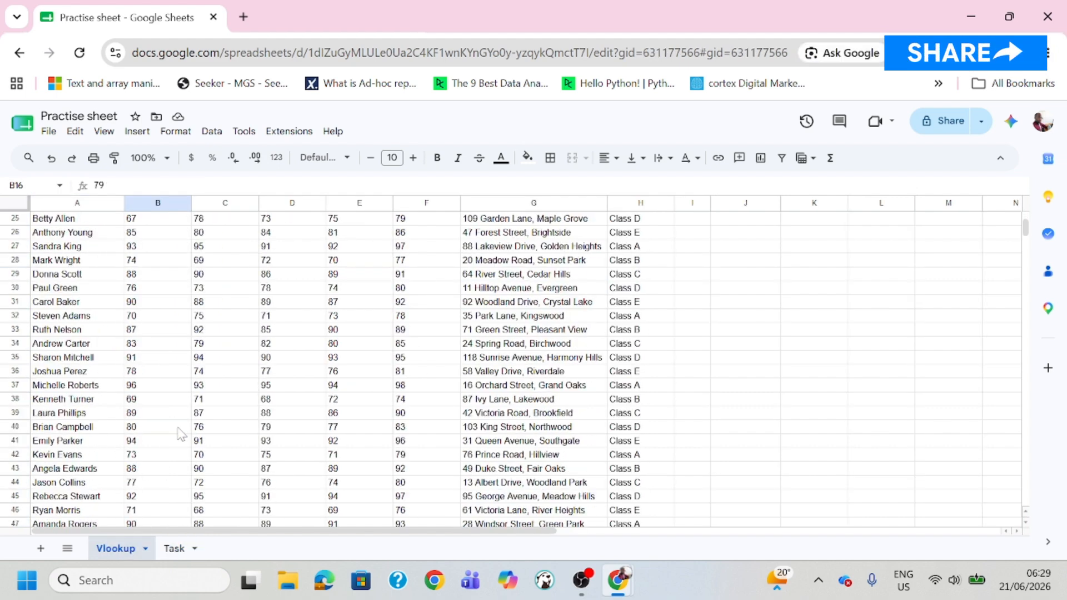
pyautogui.hotkey('ctrl', 'f')
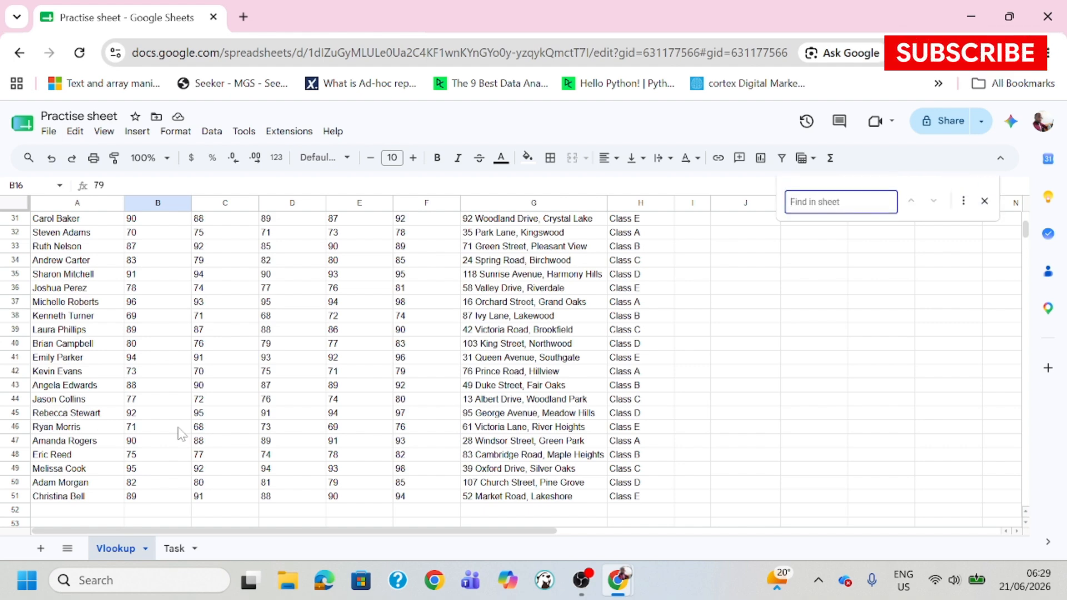
pyautogui.hotkey('ctrl', 'v')
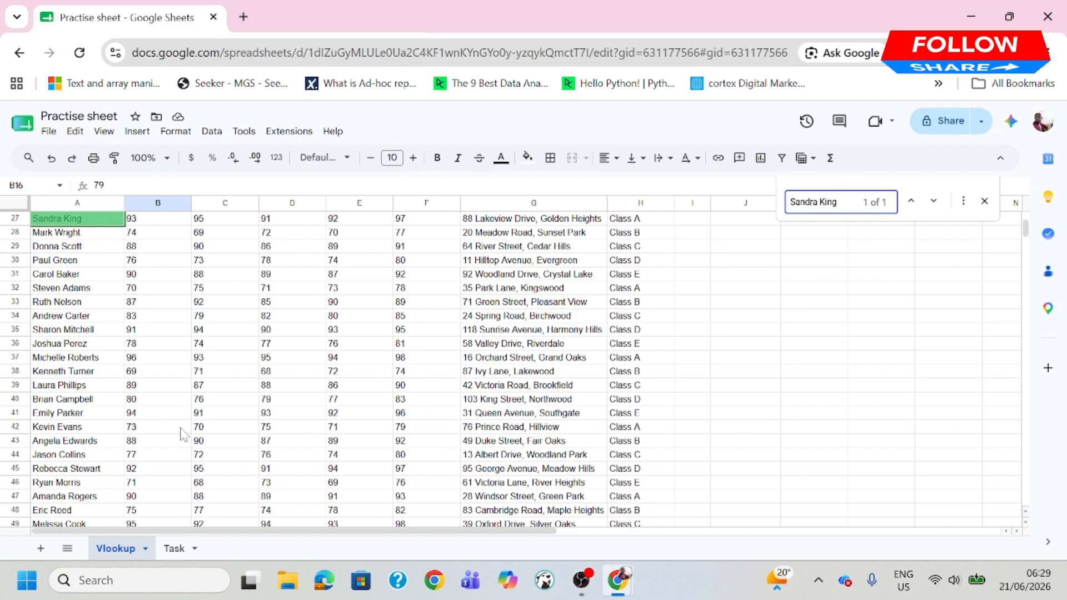
# Step: Freeze the header row of the Vlookup sheet so it stays above the matched student's record
pyautogui.scroll(2, 117, 448)
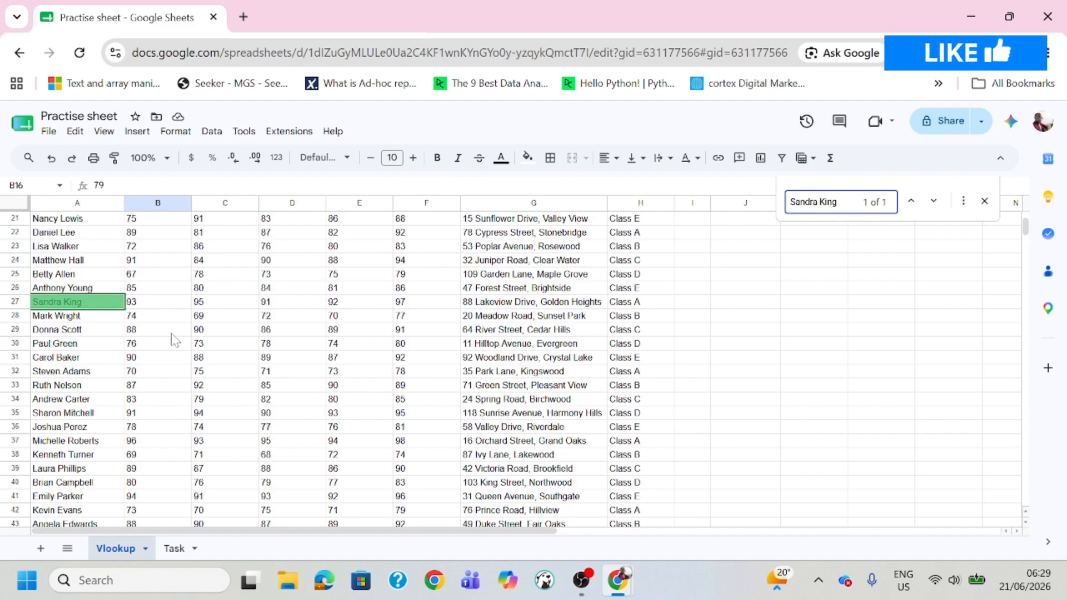
pyautogui.scroll(7, 174, 339)
pyautogui.scroll(-6, 176, 339)
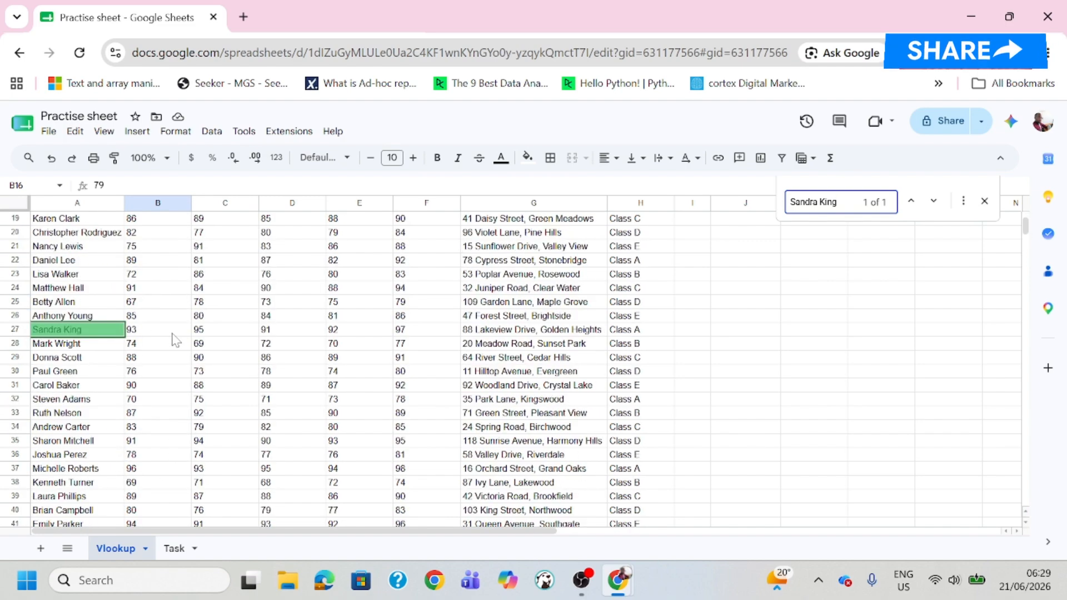
pyautogui.scroll(6, 176, 340)
pyautogui.moveTo(20, 206); pyautogui.dragTo(22, 224)
pyautogui.scroll(-6, 268, 412)
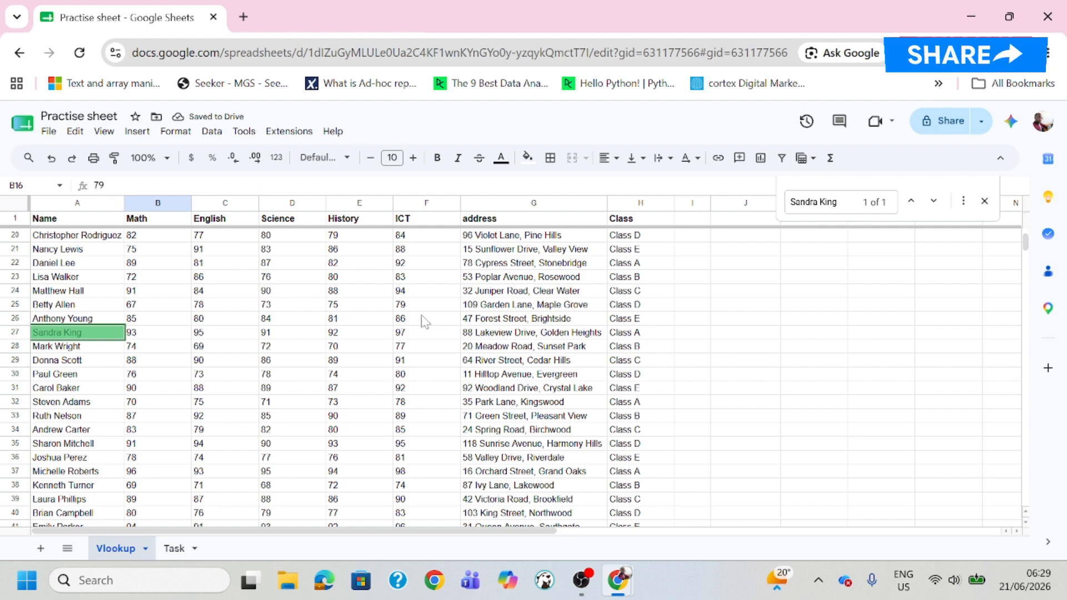
# Step: Compare the matched student's record in row 27 of the Vlookup sheet with row 7 of the Task sheet
pyautogui.click(174, 548)
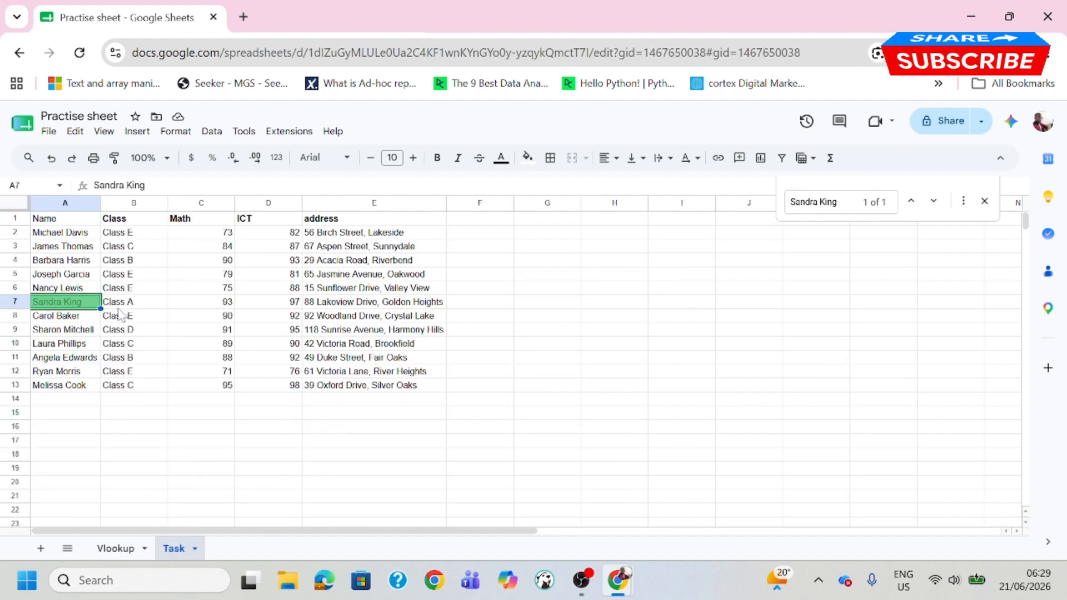
pyautogui.click(117, 550)
pyautogui.click(15, 332)
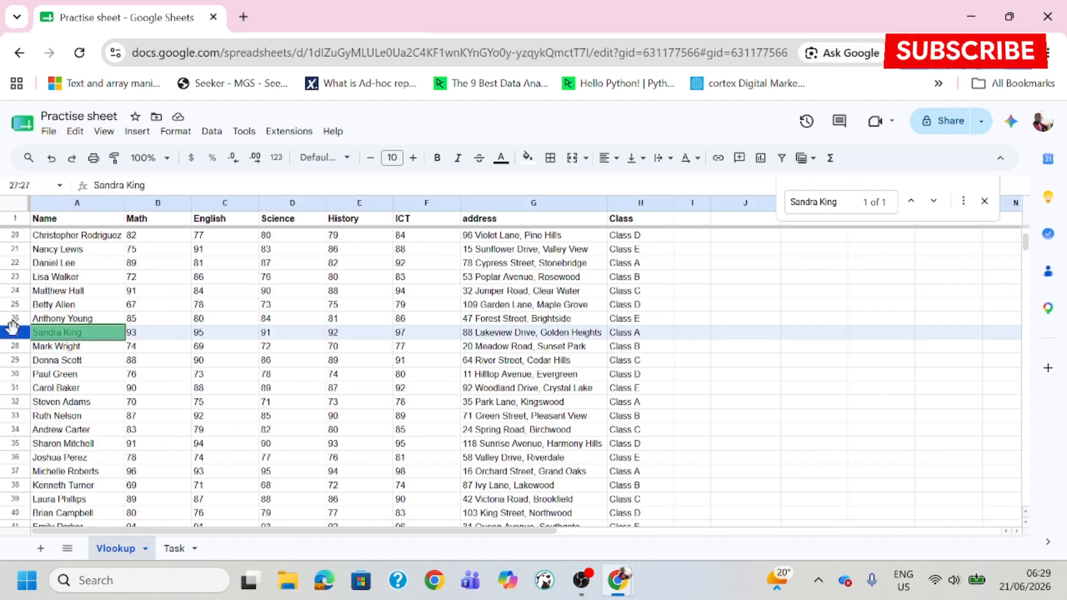
pyautogui.click(648, 336)
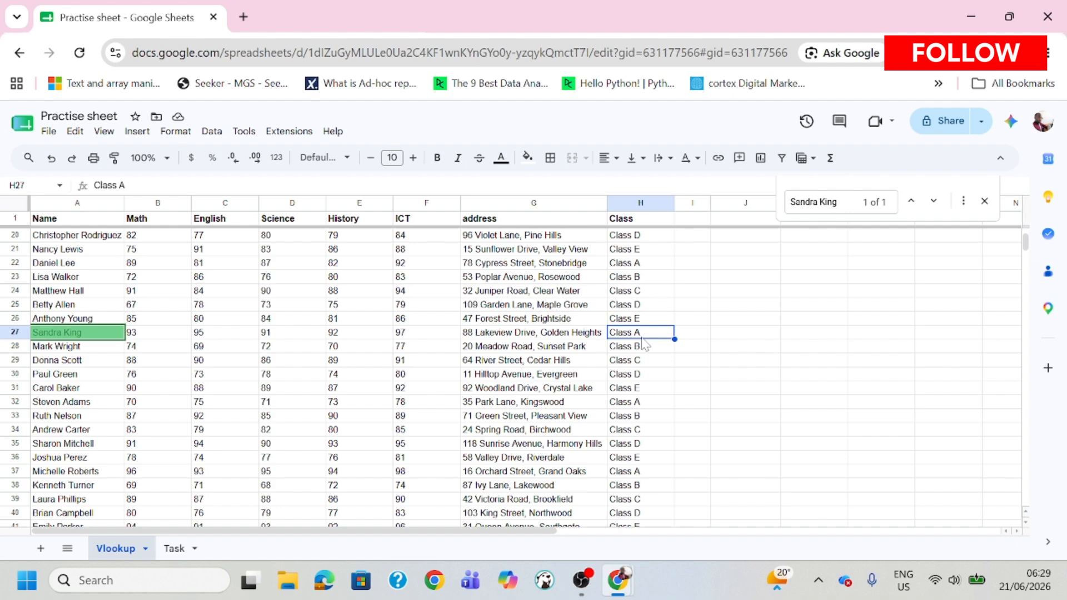
pyautogui.click(174, 548)
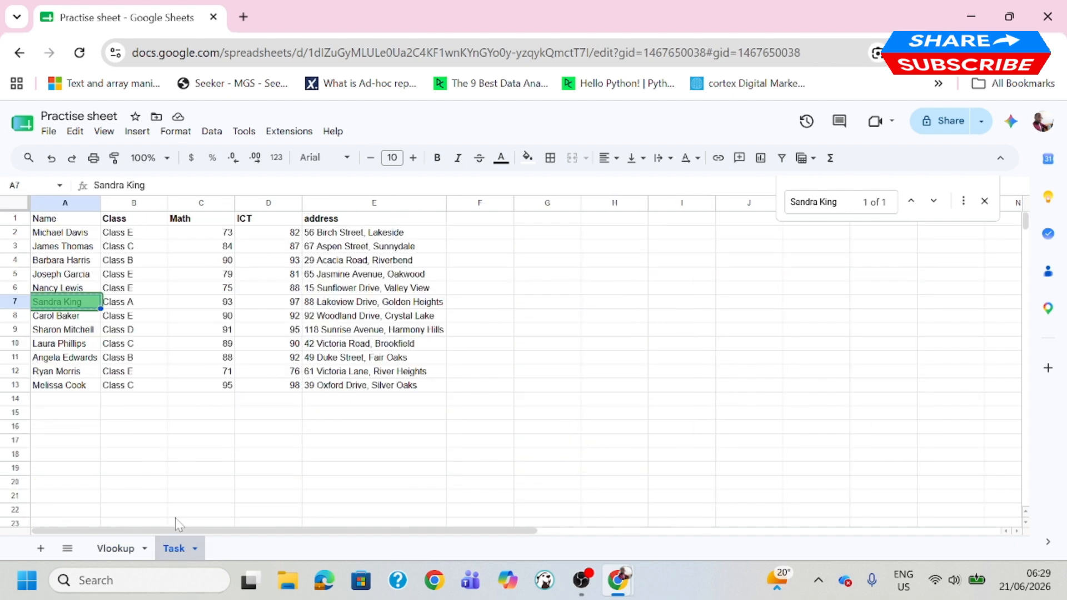
# Step: Check the student's Math, ICT and address values in Task row 7 against the matching cells in Vlookup row 27
pyautogui.click(222, 309)
pyautogui.click(118, 550)
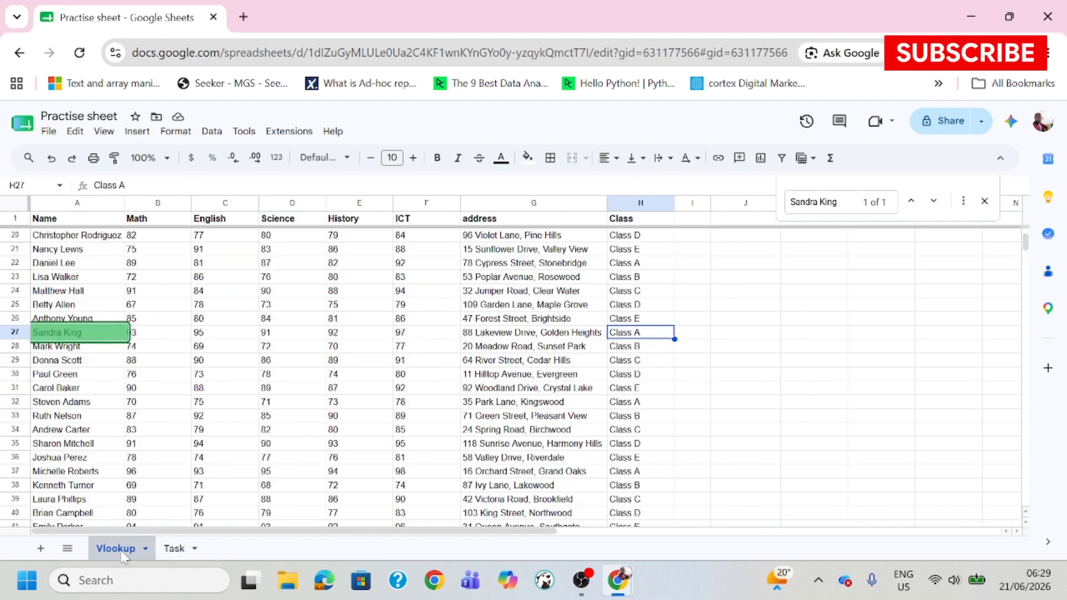
pyautogui.click(161, 335)
pyautogui.click(176, 547)
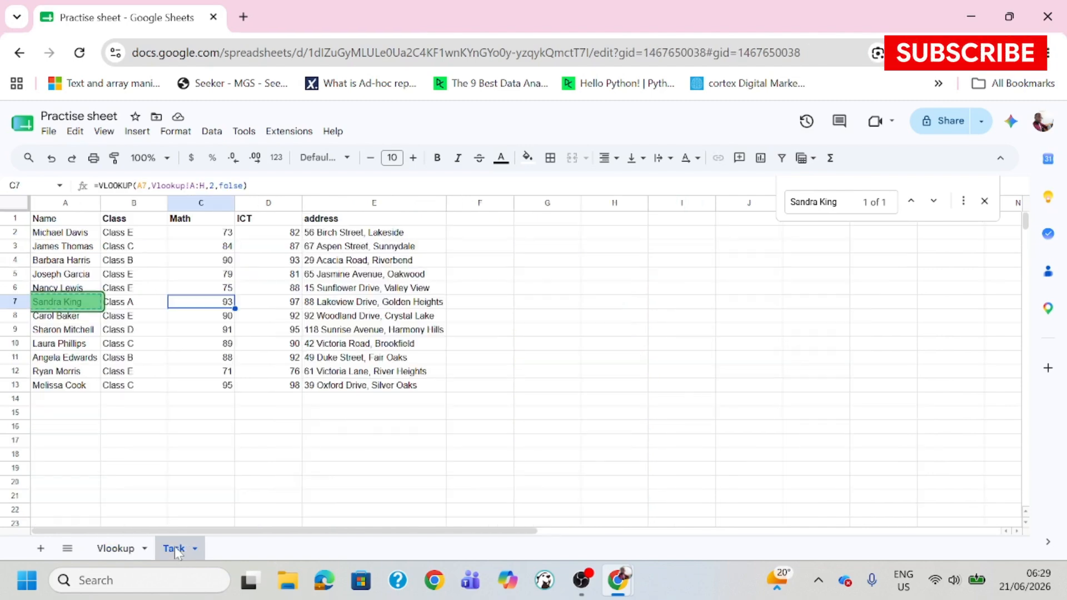
pyautogui.click(284, 303)
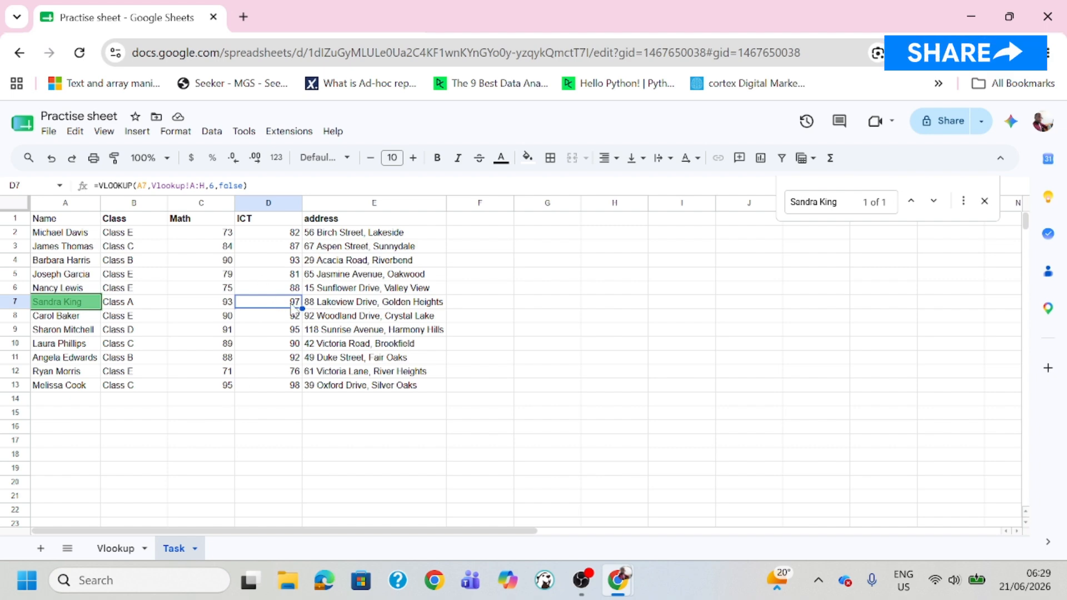
pyautogui.click(118, 549)
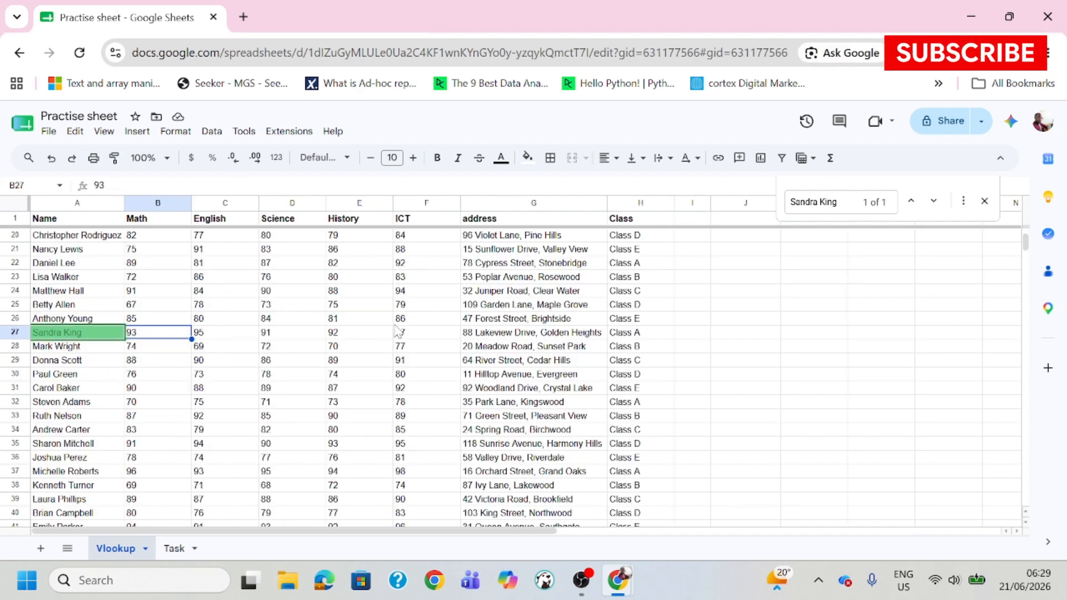
pyautogui.click(413, 335)
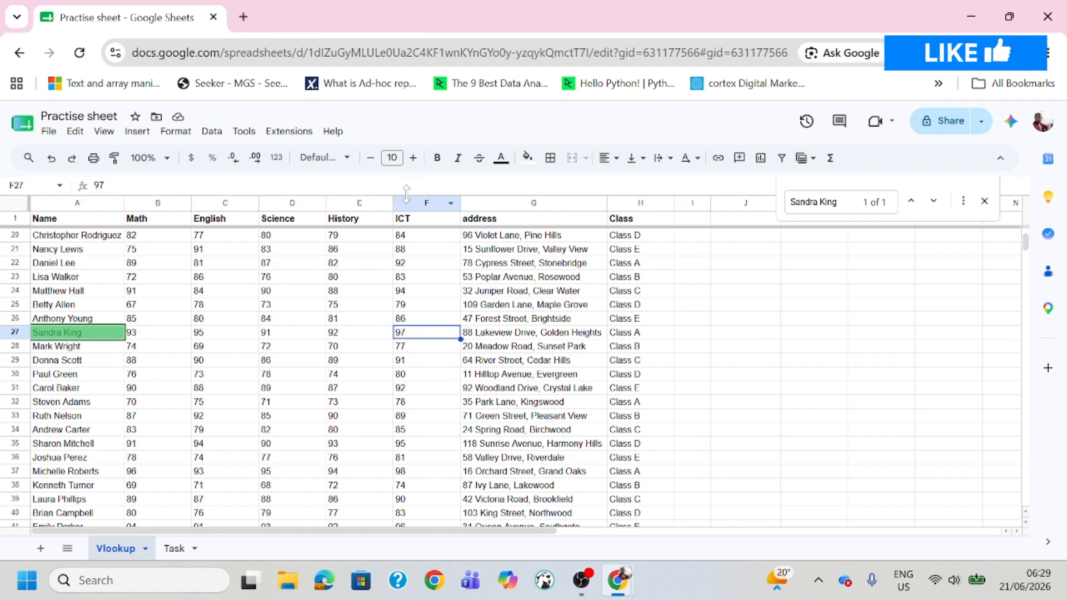
pyautogui.click(175, 548)
pyautogui.click(350, 304)
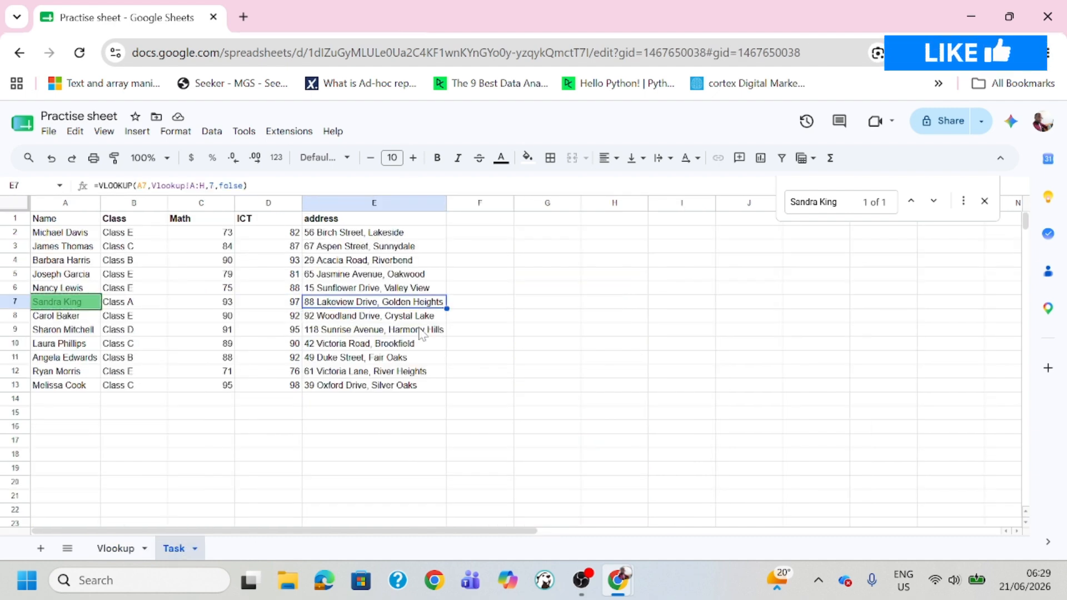
pyautogui.click(115, 549)
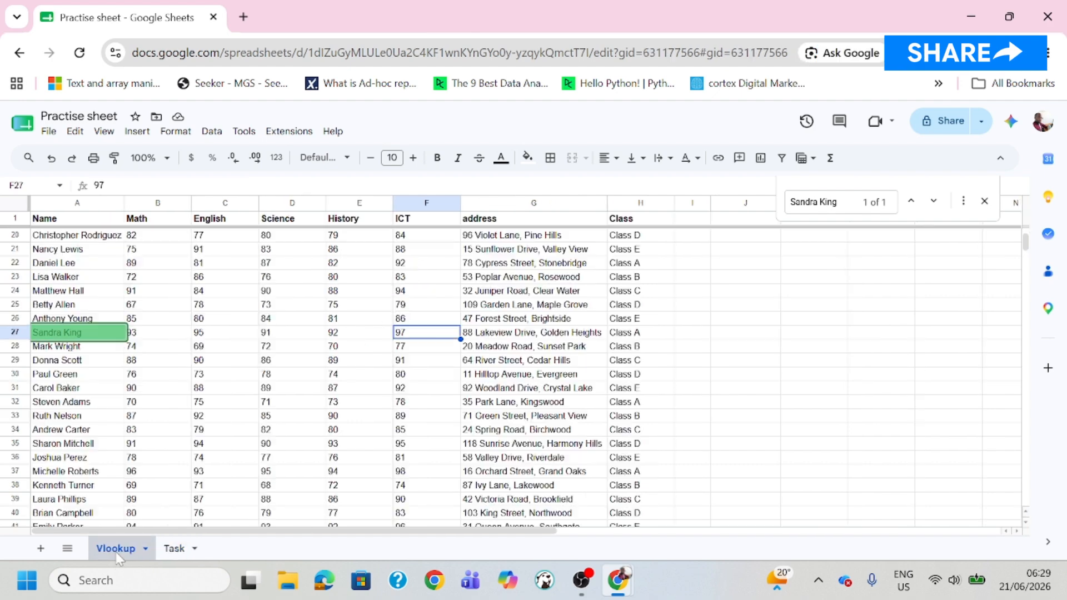
pyautogui.click(581, 336)
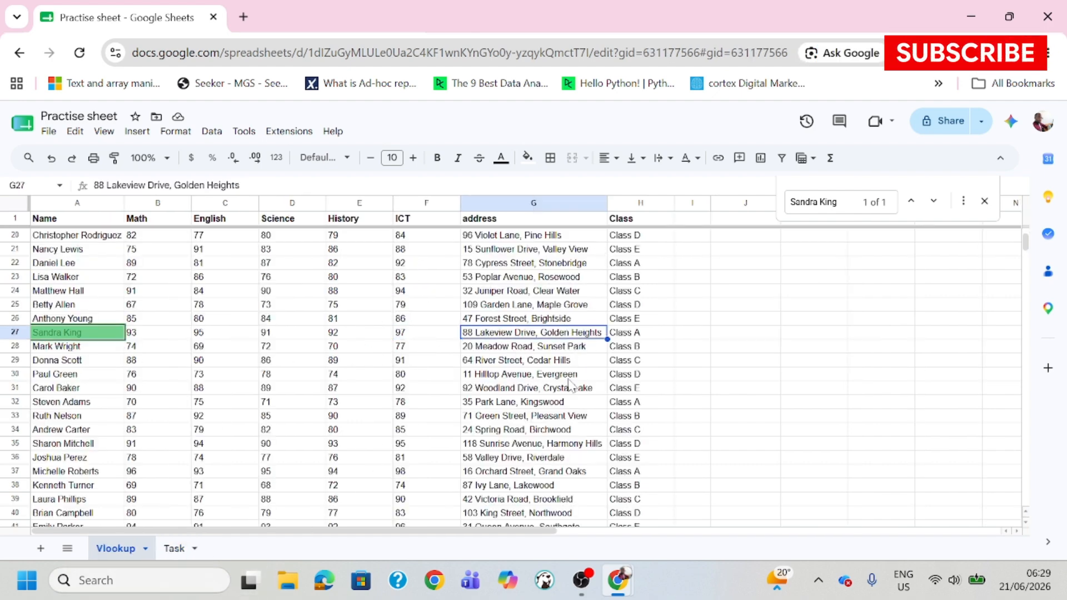
# Step: Return to the Task sheet and close the name search
pyautogui.click(173, 549)
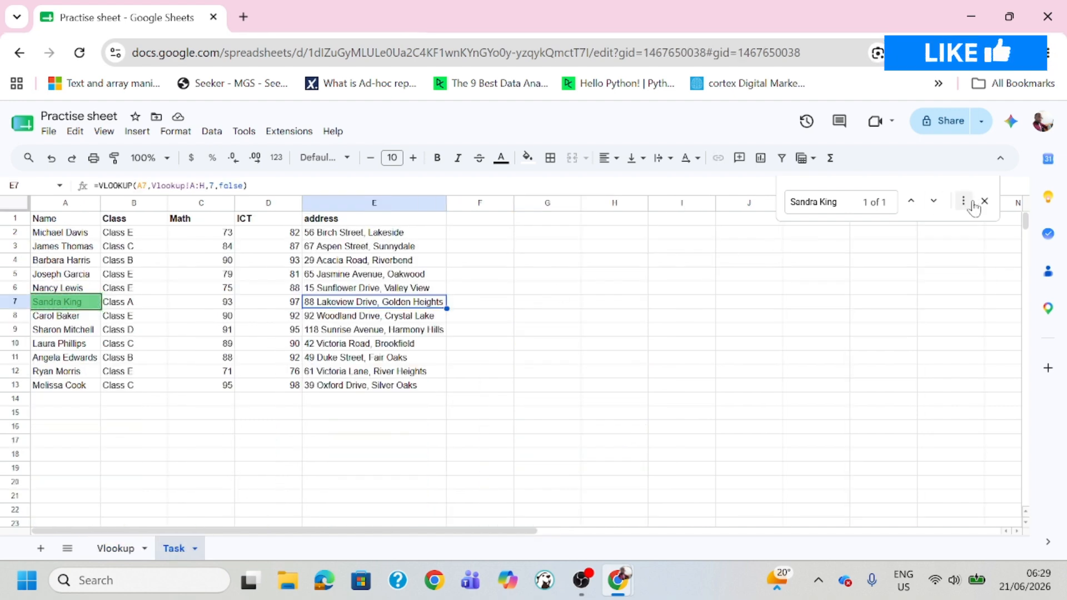
pyautogui.click(983, 206)
pyautogui.click(523, 387)
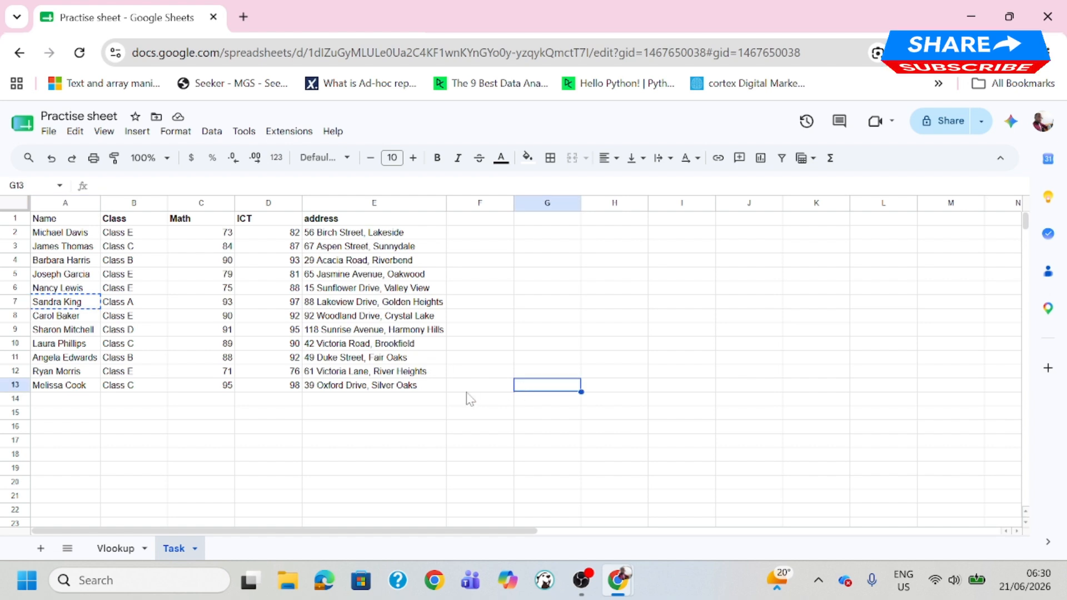
pyautogui.click(229, 414)
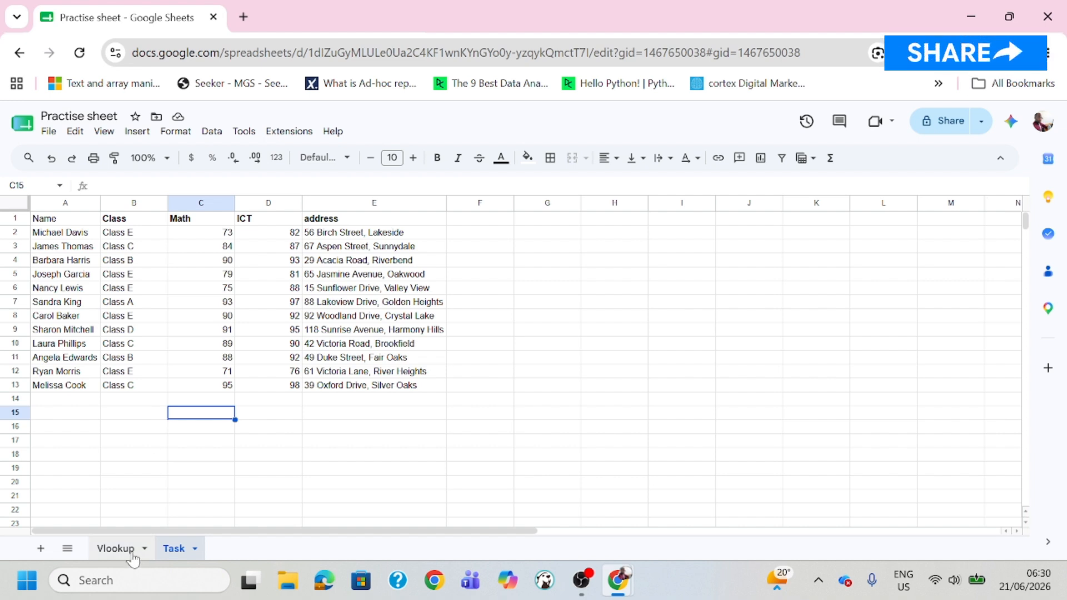
# Step: Compare the lookup name in Task cell A2 with the position of the Name column in the Vlookup sheet
pyautogui.click(78, 236)
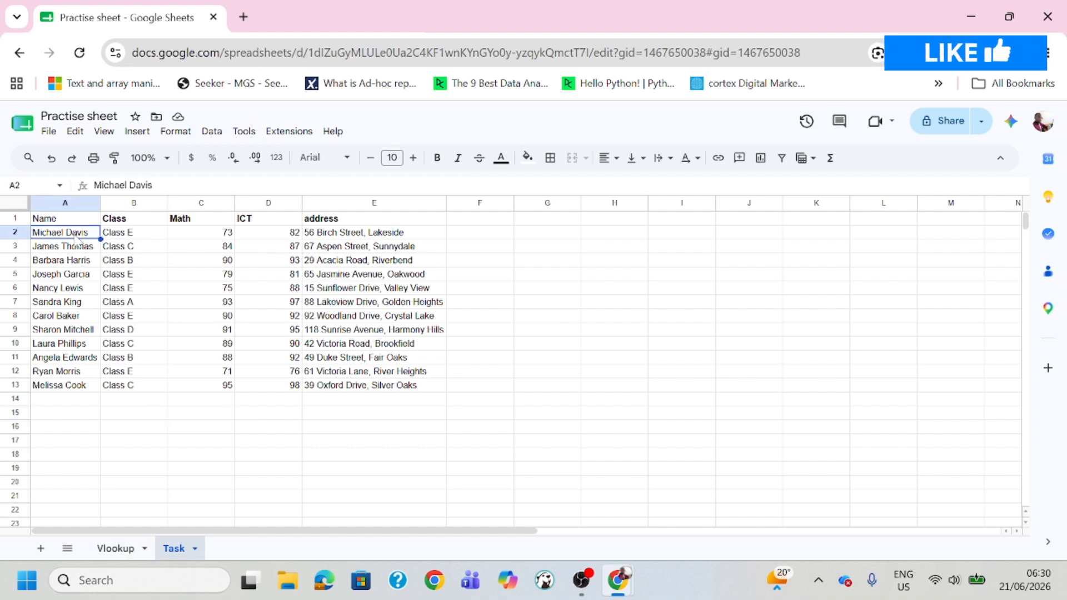
pyautogui.click(114, 549)
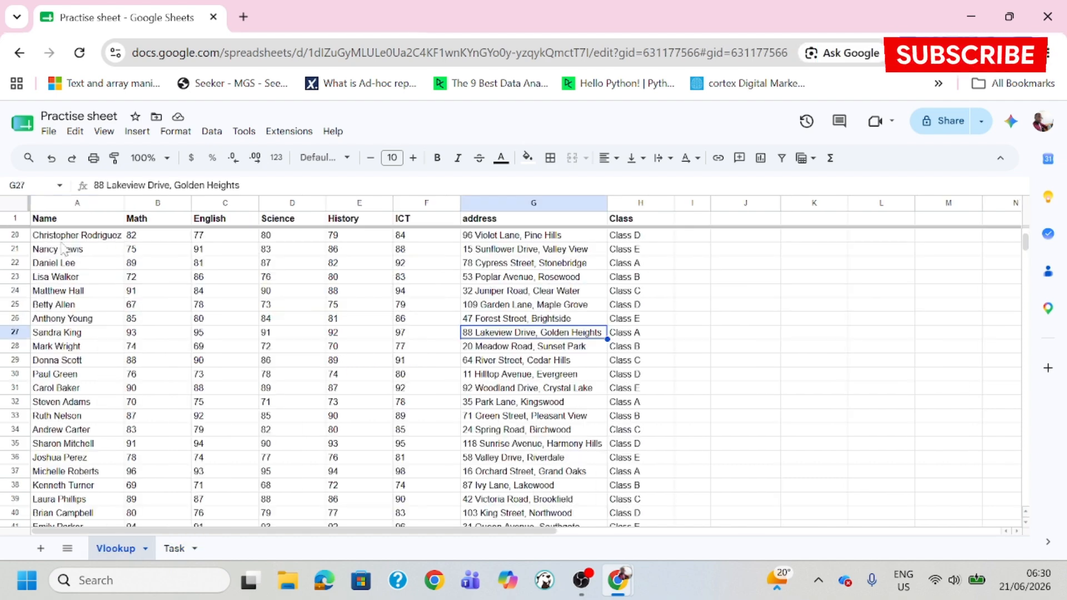
pyautogui.click(64, 205)
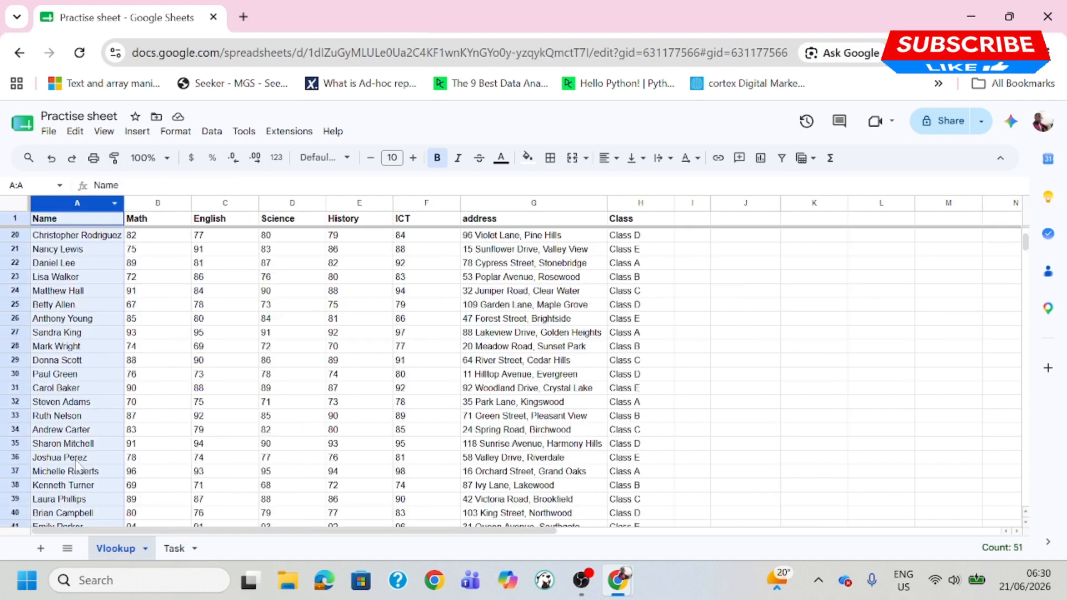
pyautogui.click(214, 393)
pyautogui.click(174, 548)
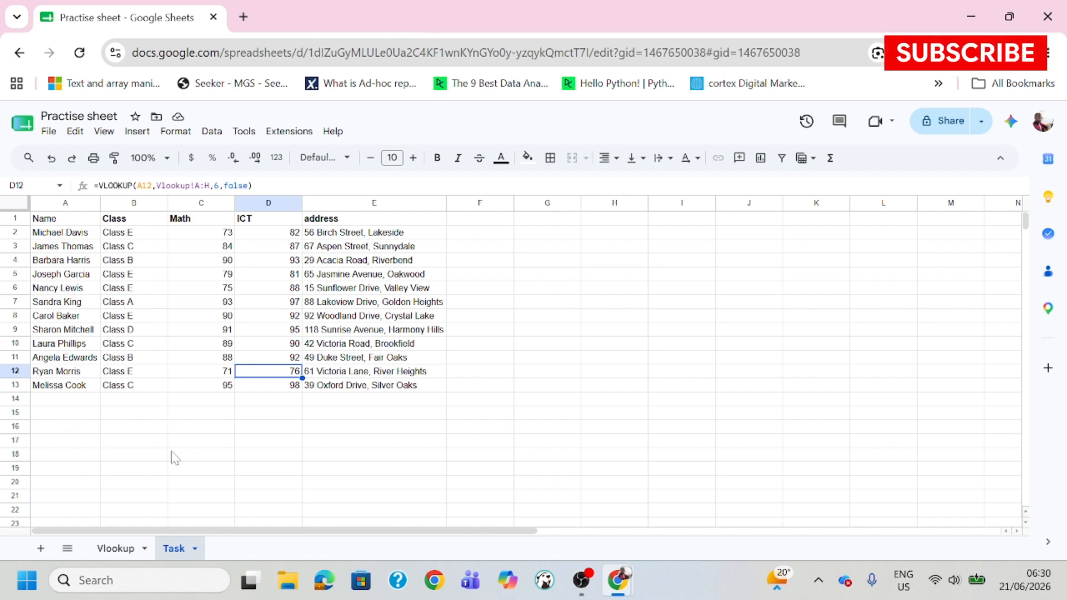
pyautogui.click(214, 441)
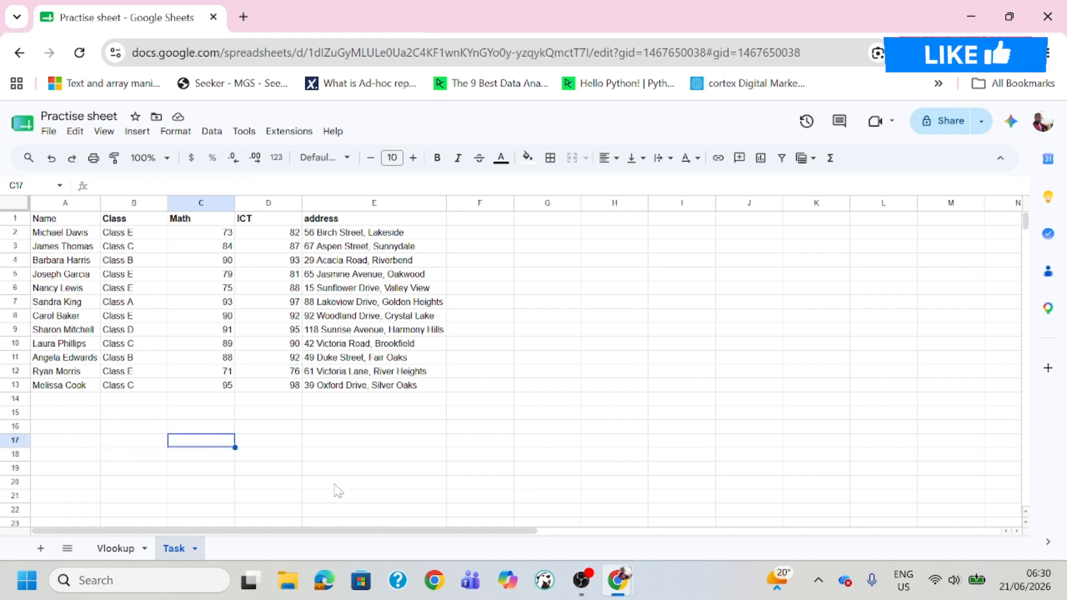
pyautogui.click(68, 457)
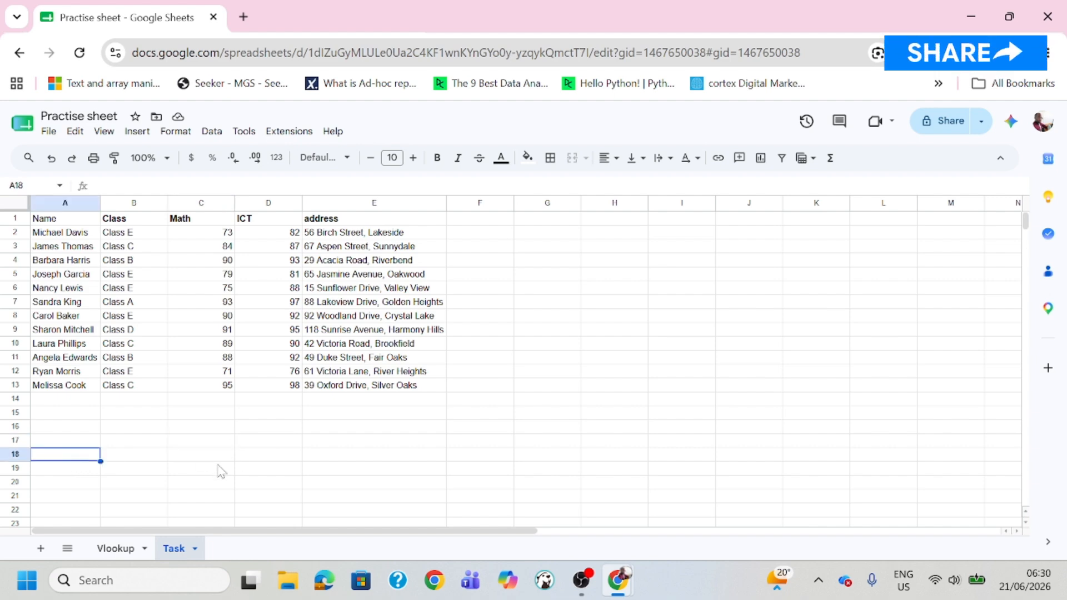
# Step: Move the Name column of the Vlookup sheet to the other side of the Math column
pyautogui.click(115, 550)
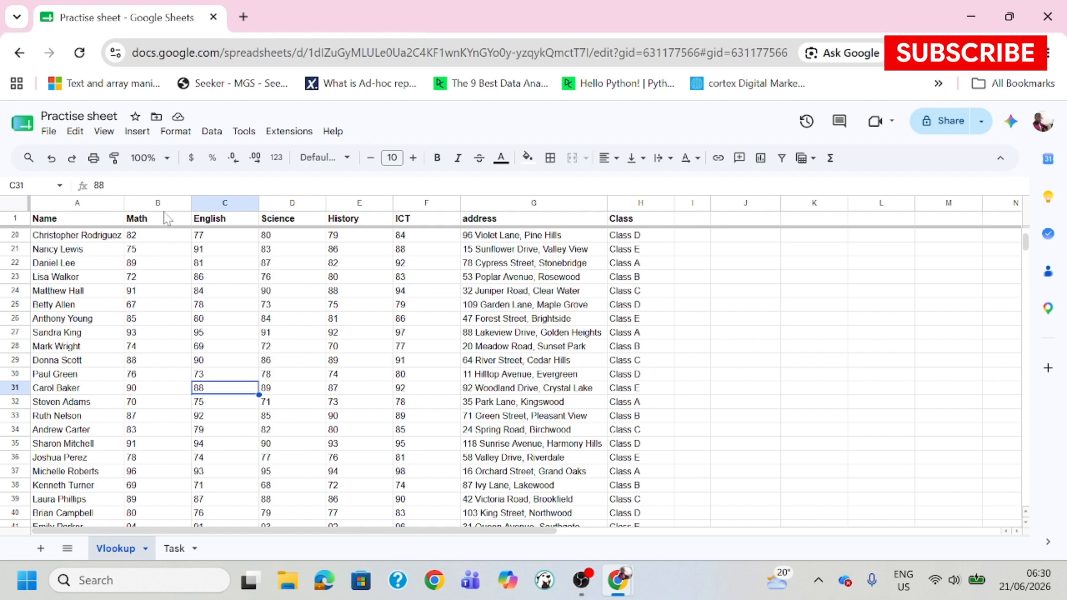
pyautogui.click(72, 203)
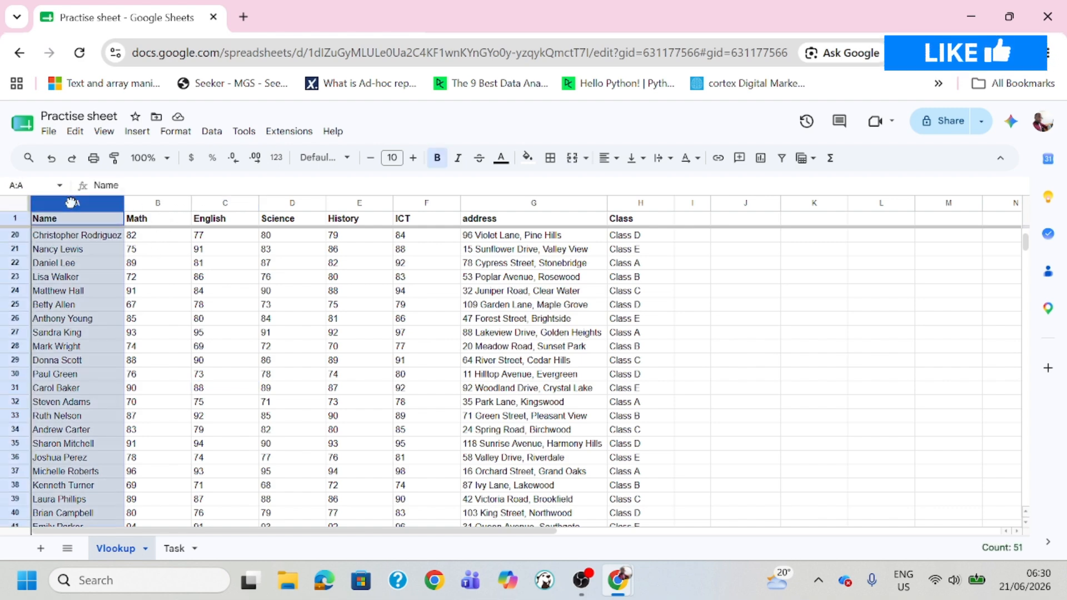
pyautogui.moveTo(73, 202); pyautogui.dragTo(166, 207)
pyautogui.click(292, 346)
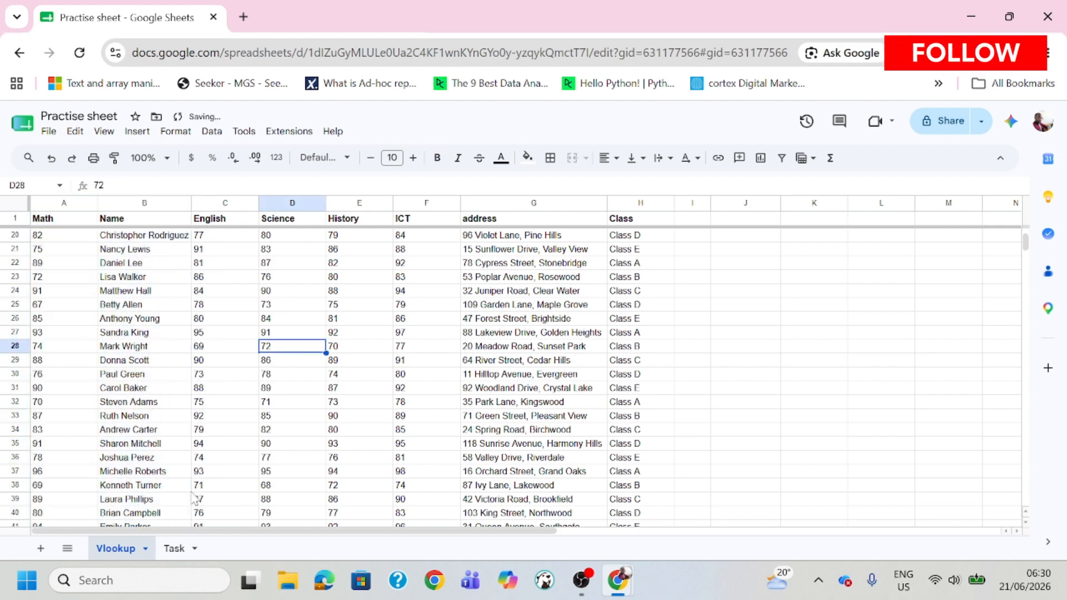
# Step: Inspect the VLOOKUP formulas and their errors in the Task sheet's Class and Math columns after the column move
pyautogui.click(174, 549)
pyautogui.click(262, 484)
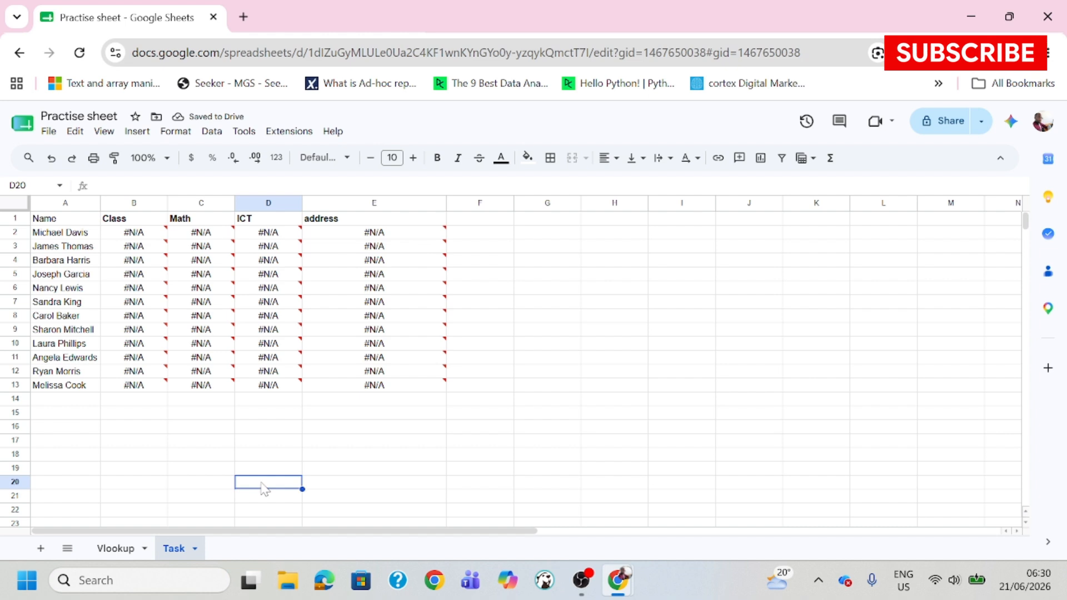
pyautogui.click(139, 232)
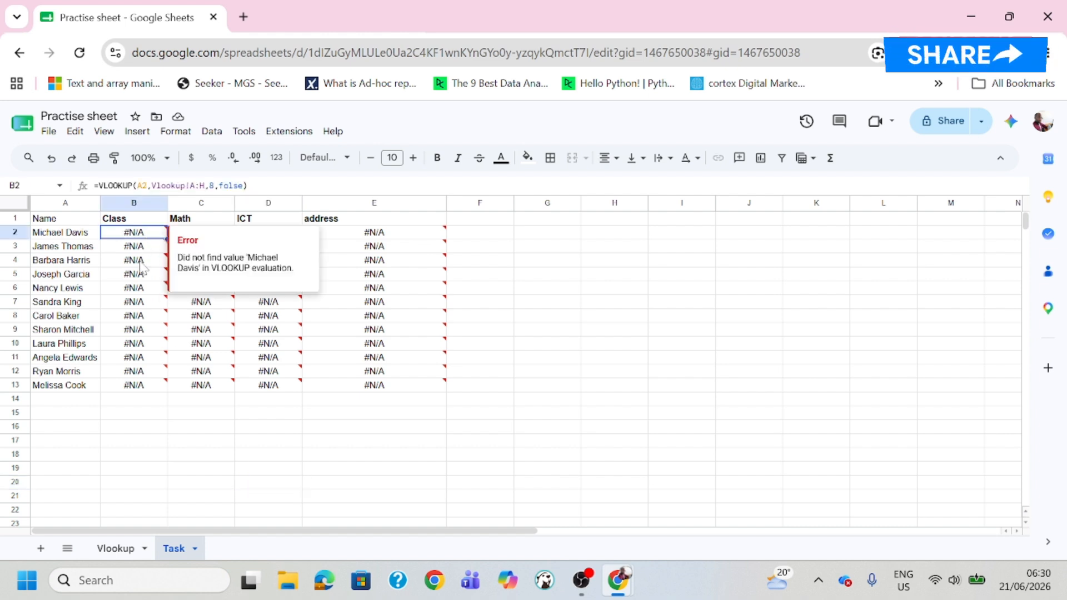
pyautogui.click(133, 316)
pyautogui.click(216, 276)
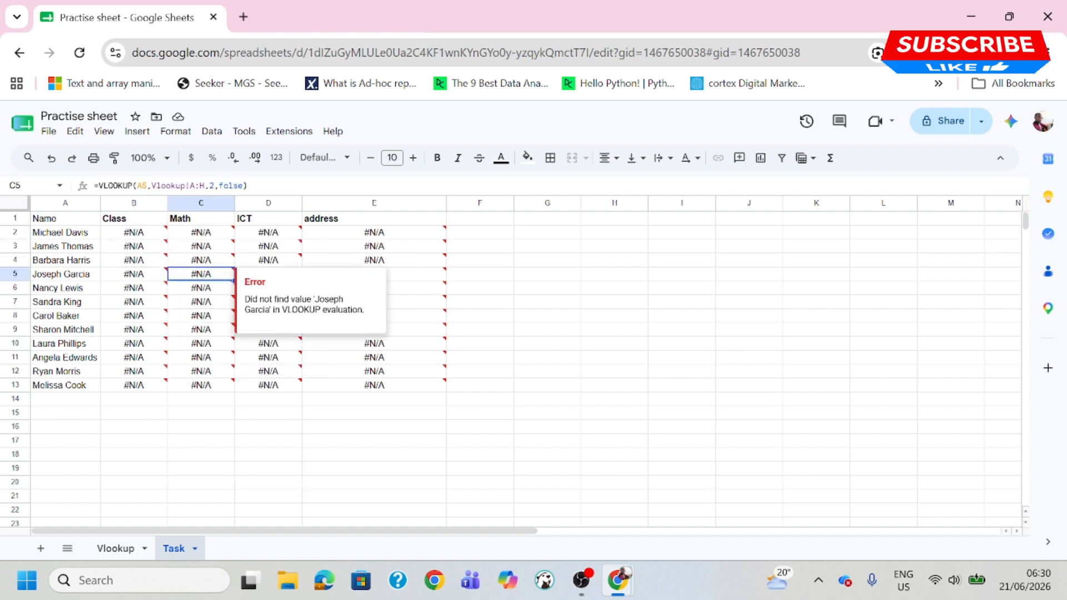
pyautogui.click(281, 250)
pyautogui.click(84, 233)
pyautogui.click(133, 232)
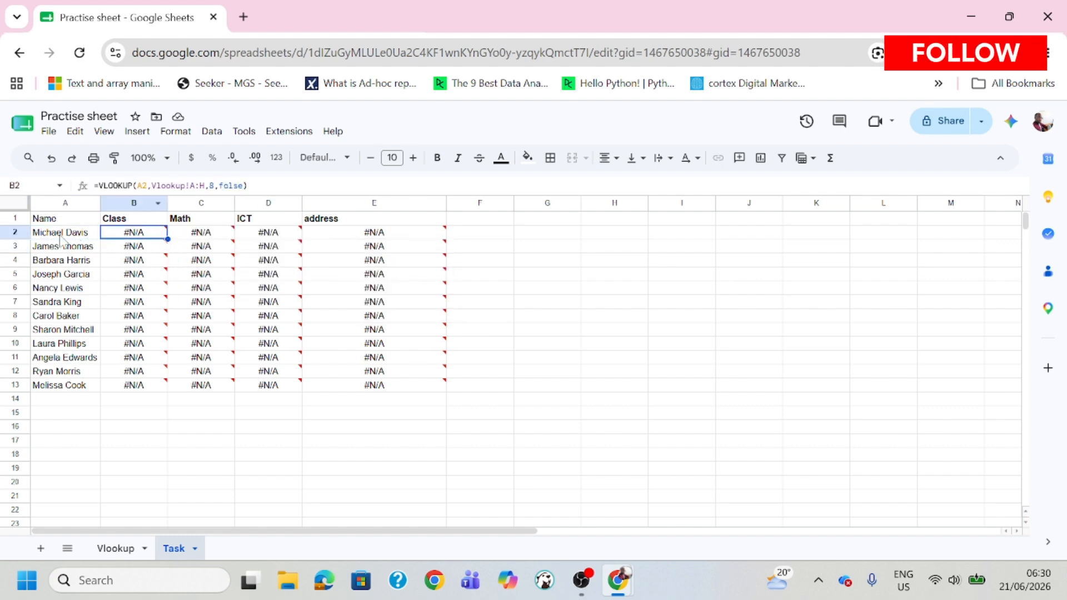
# Step: Compare the moved Name column in the Vlookup sheet with the lookup range used in Task cell C2
pyautogui.click(116, 548)
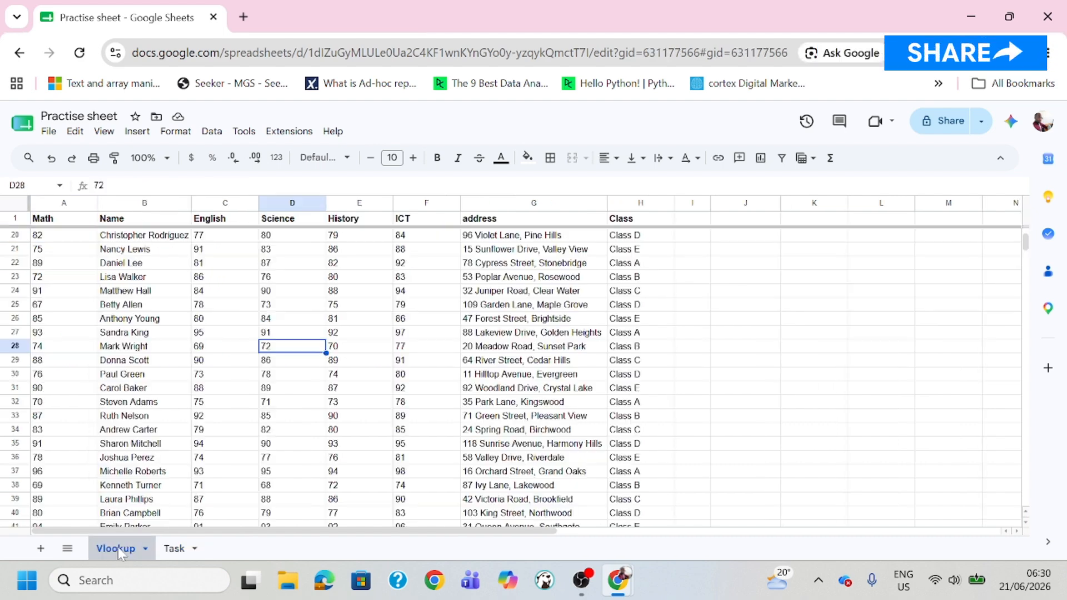
pyautogui.click(129, 203)
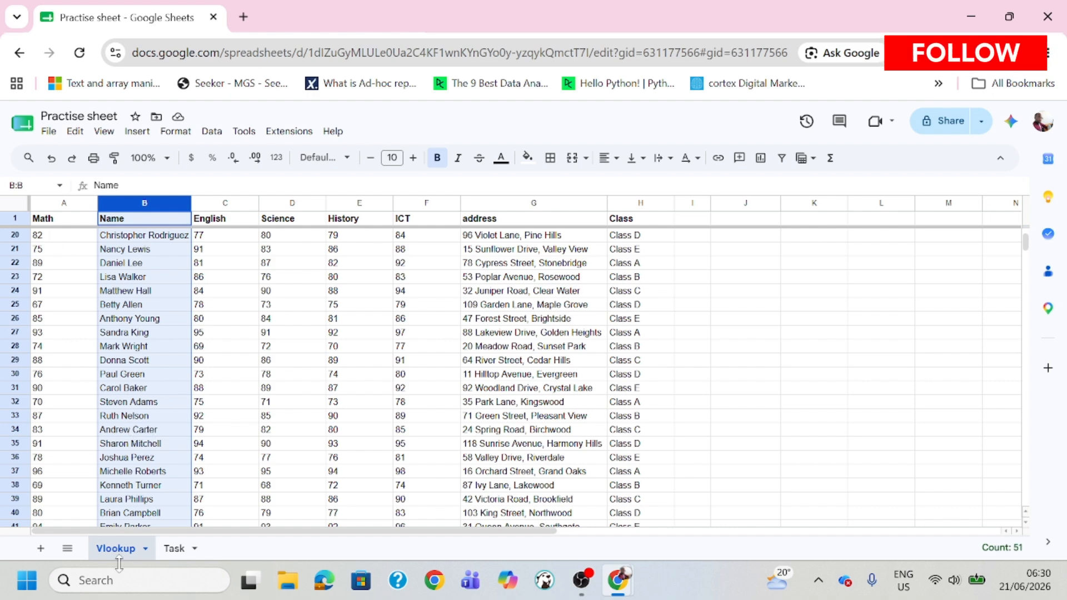
pyautogui.click(174, 549)
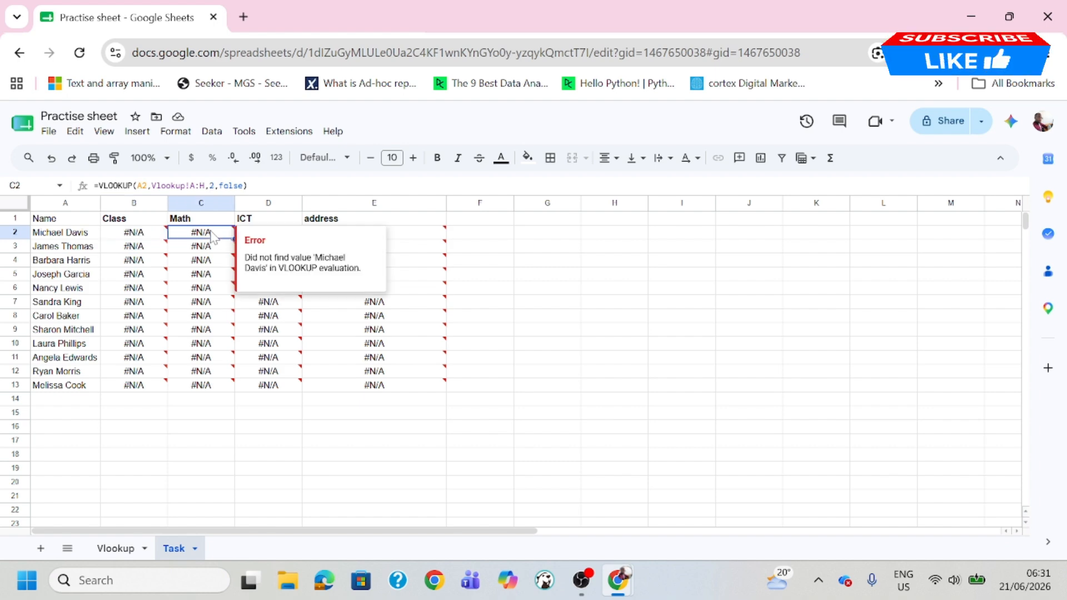
pyautogui.click(116, 549)
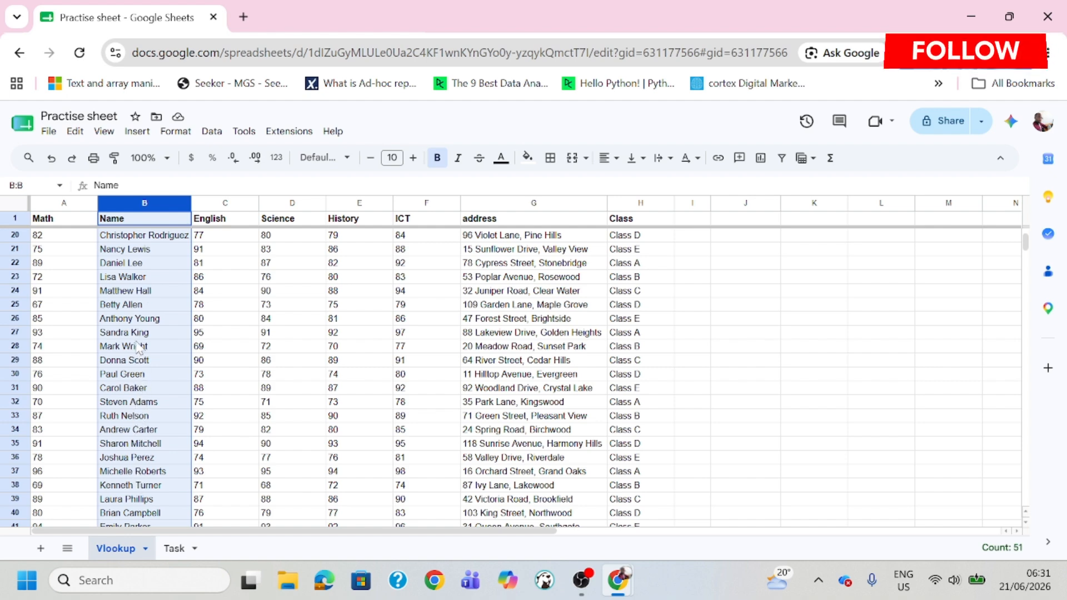
pyautogui.scroll(5, 139, 336)
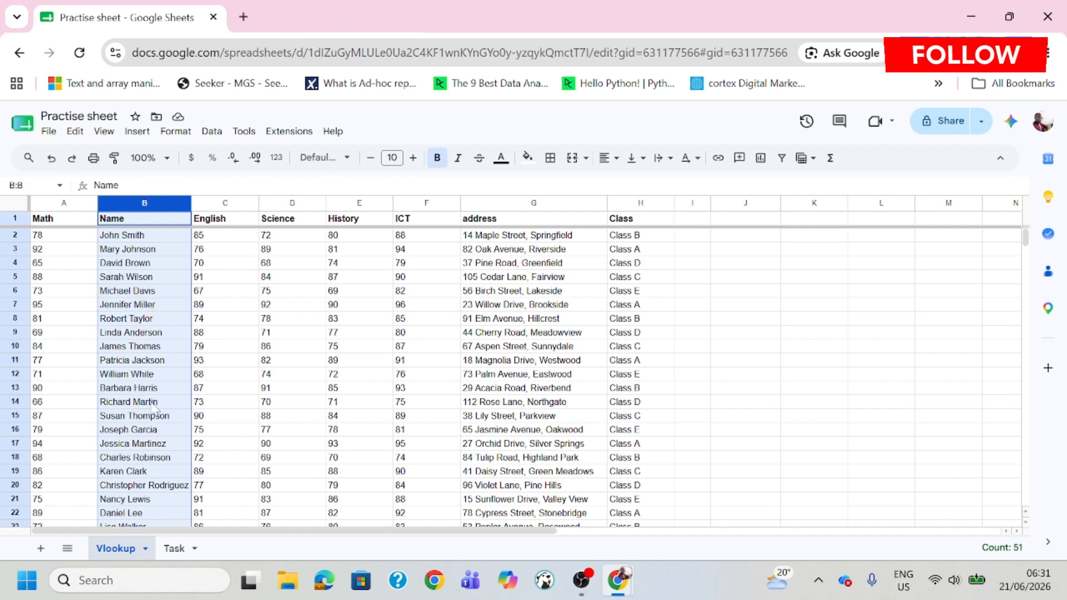
# Step: Examine the record in Vlookup row 6, going from the name through English, Science, History, ICT and address
pyautogui.click(149, 295)
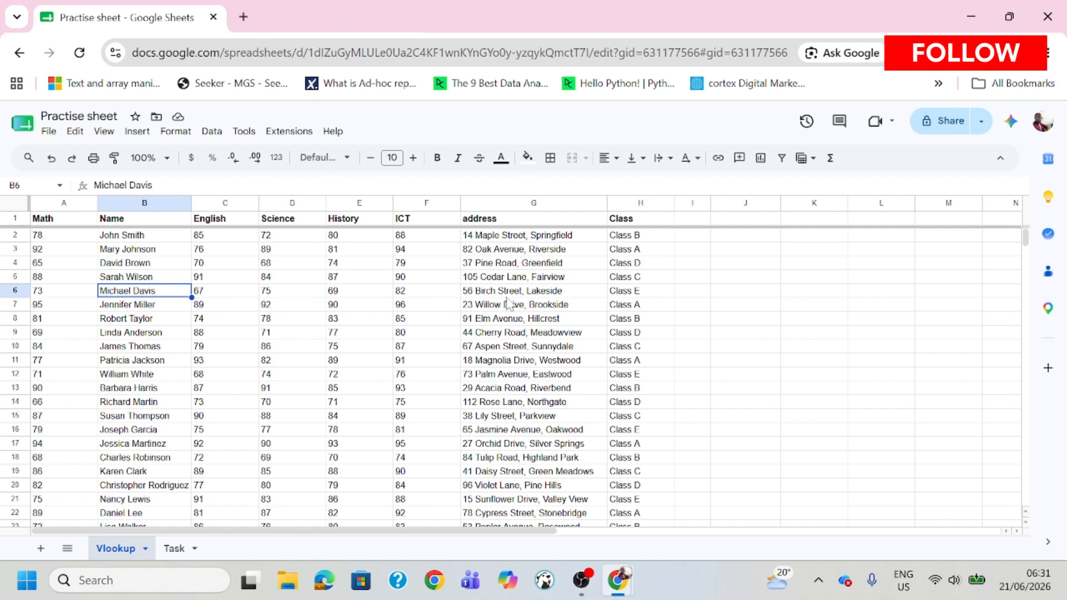
pyautogui.click(239, 296)
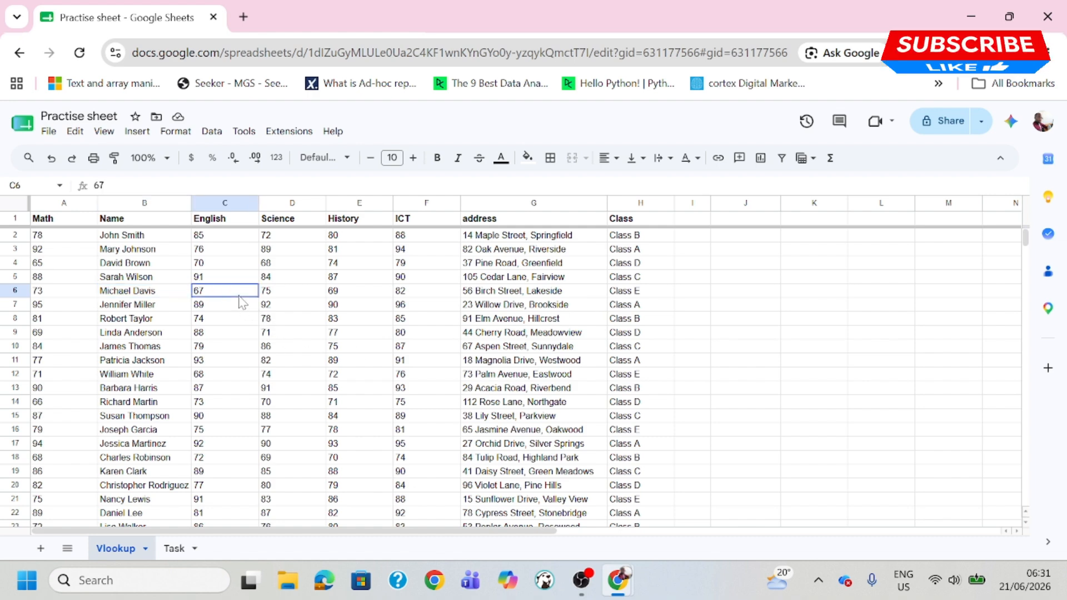
pyautogui.click(314, 297)
pyautogui.click(358, 297)
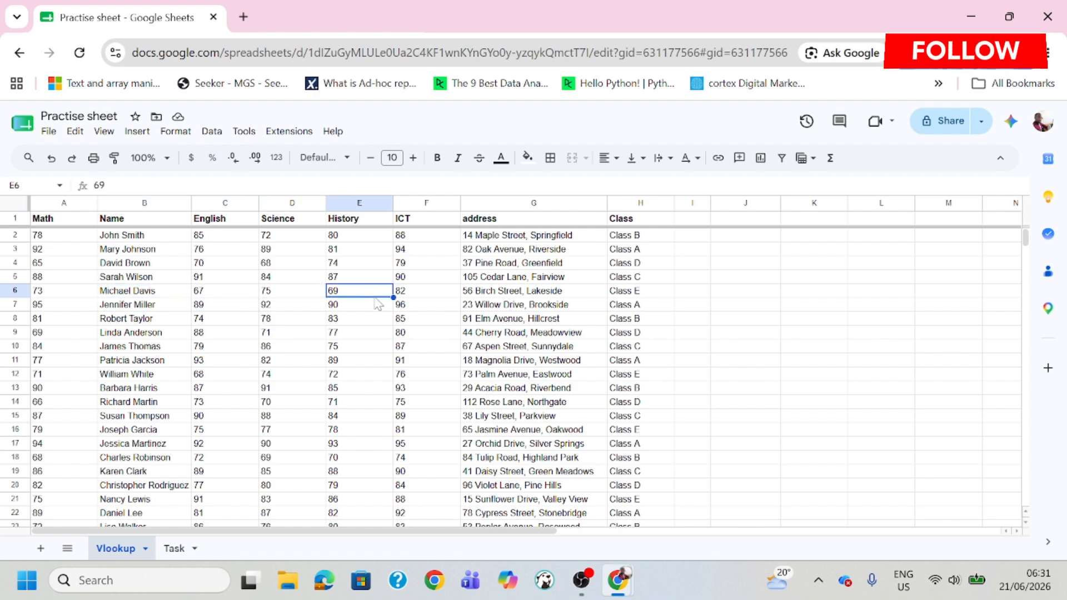
pyautogui.click(427, 298)
pyautogui.click(499, 300)
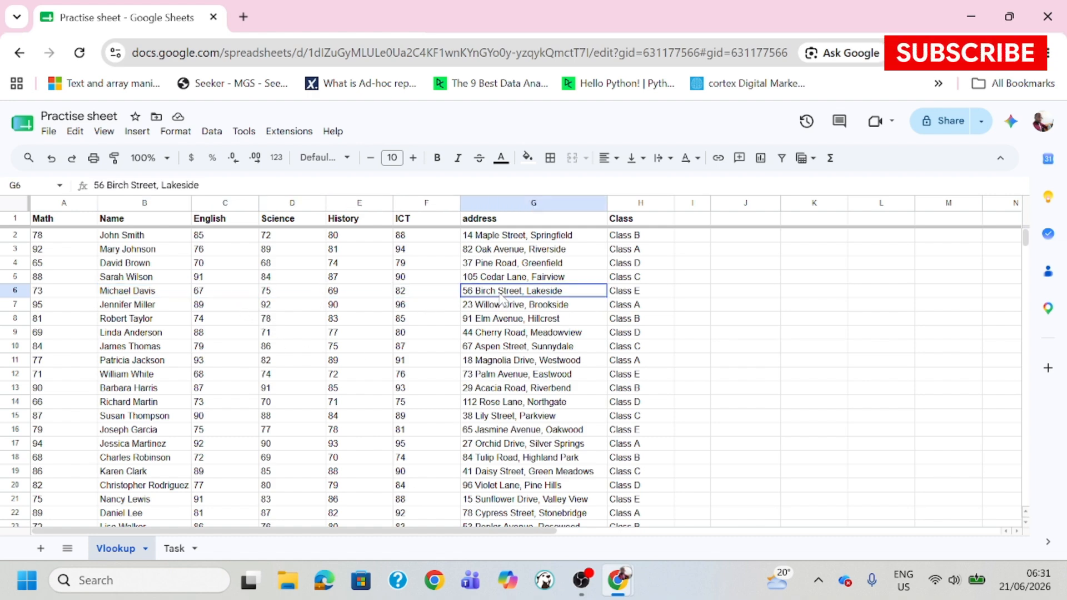
# Step: Move the Name column of the Vlookup sheet back in front of the Math column
pyautogui.click(170, 292)
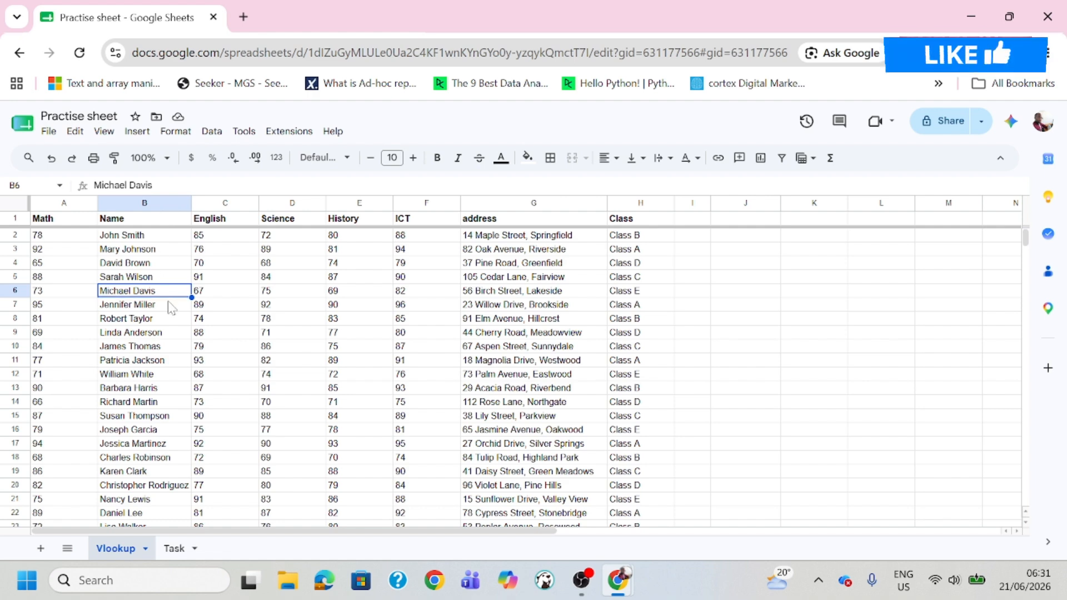
pyautogui.click(169, 207)
pyautogui.moveTo(147, 203); pyautogui.dragTo(91, 210)
# Step: Inspect the error and lookup range of the Class formula in Task cell B2, and go back to the Vlookup sheet
pyautogui.click(174, 549)
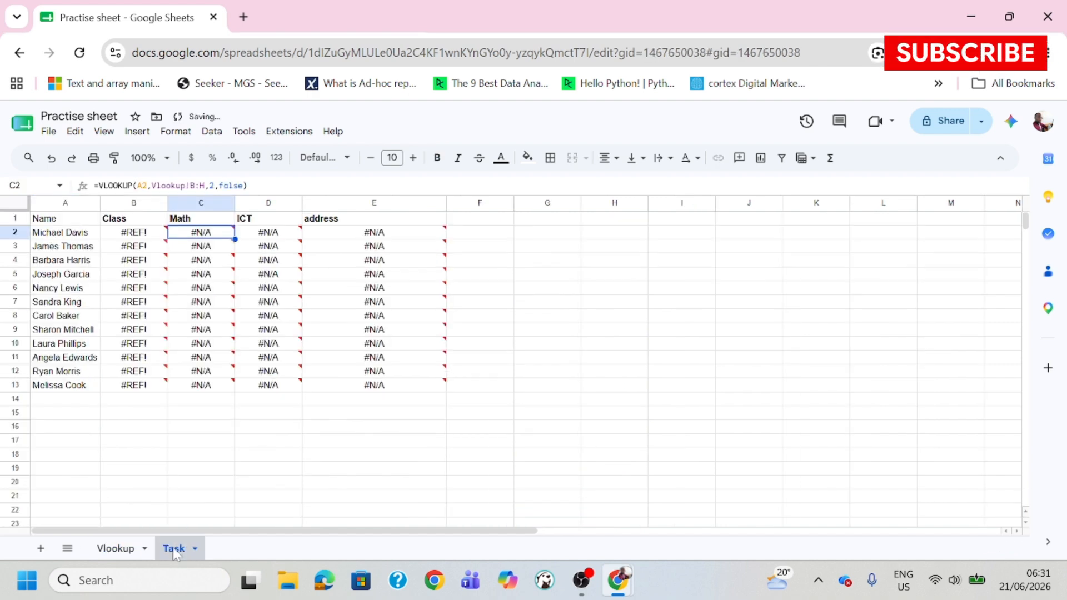
pyautogui.click(217, 458)
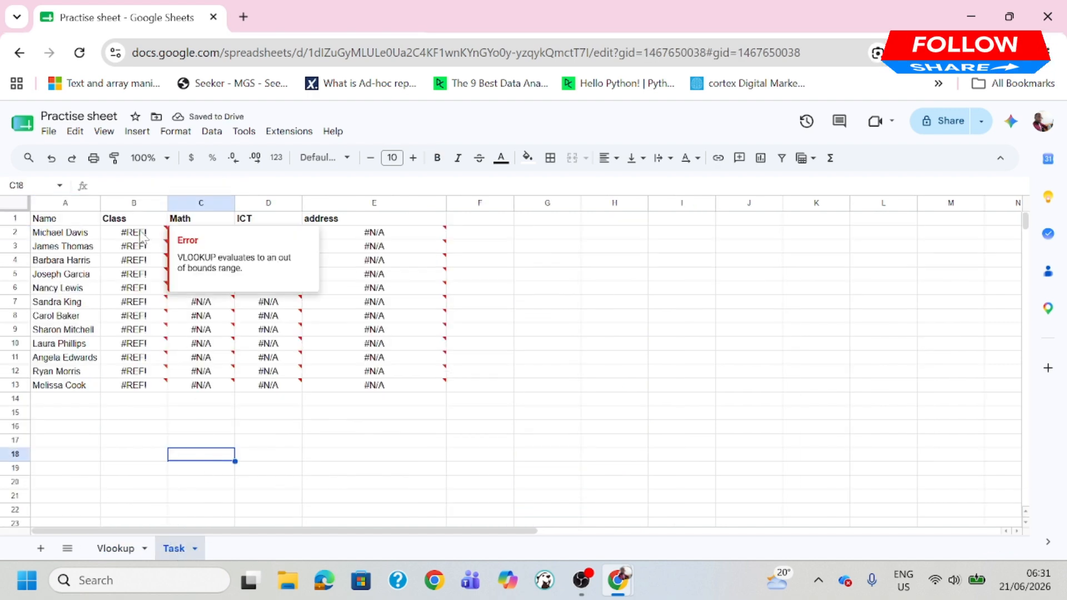
pyautogui.click(142, 235)
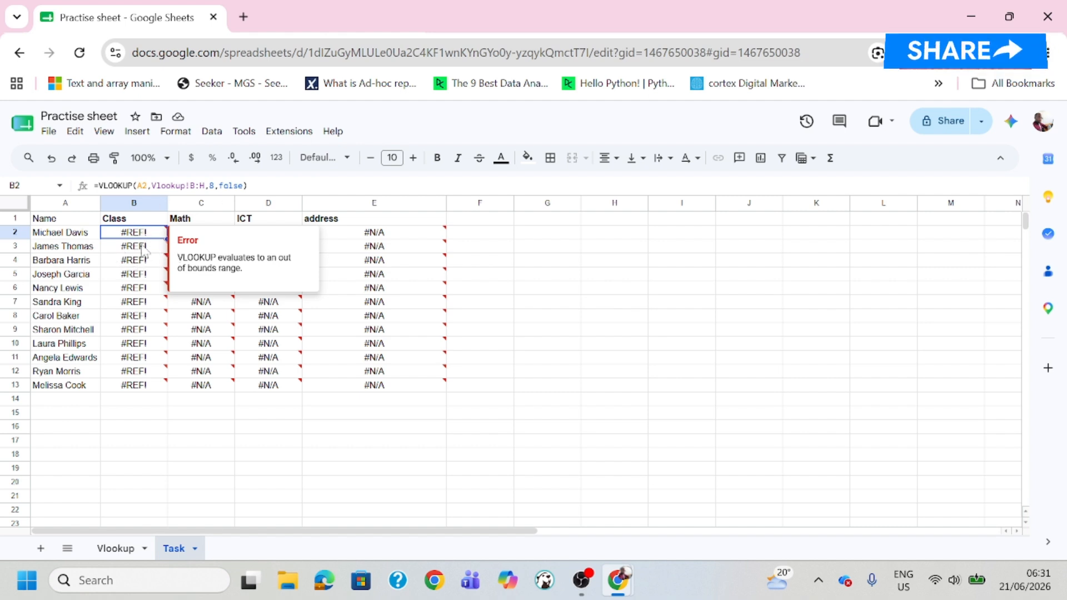
pyautogui.click(112, 550)
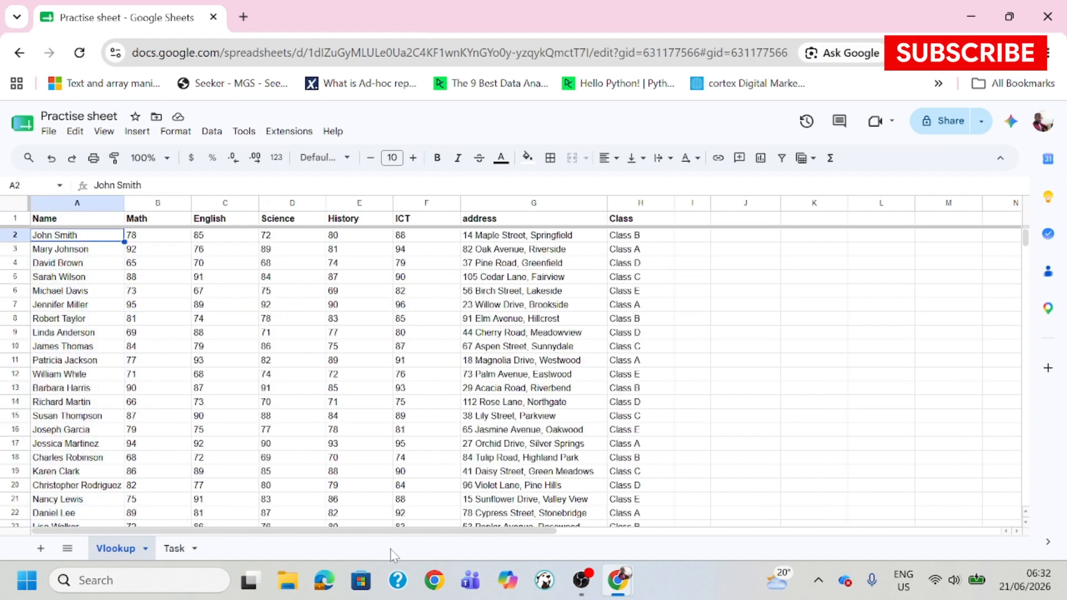